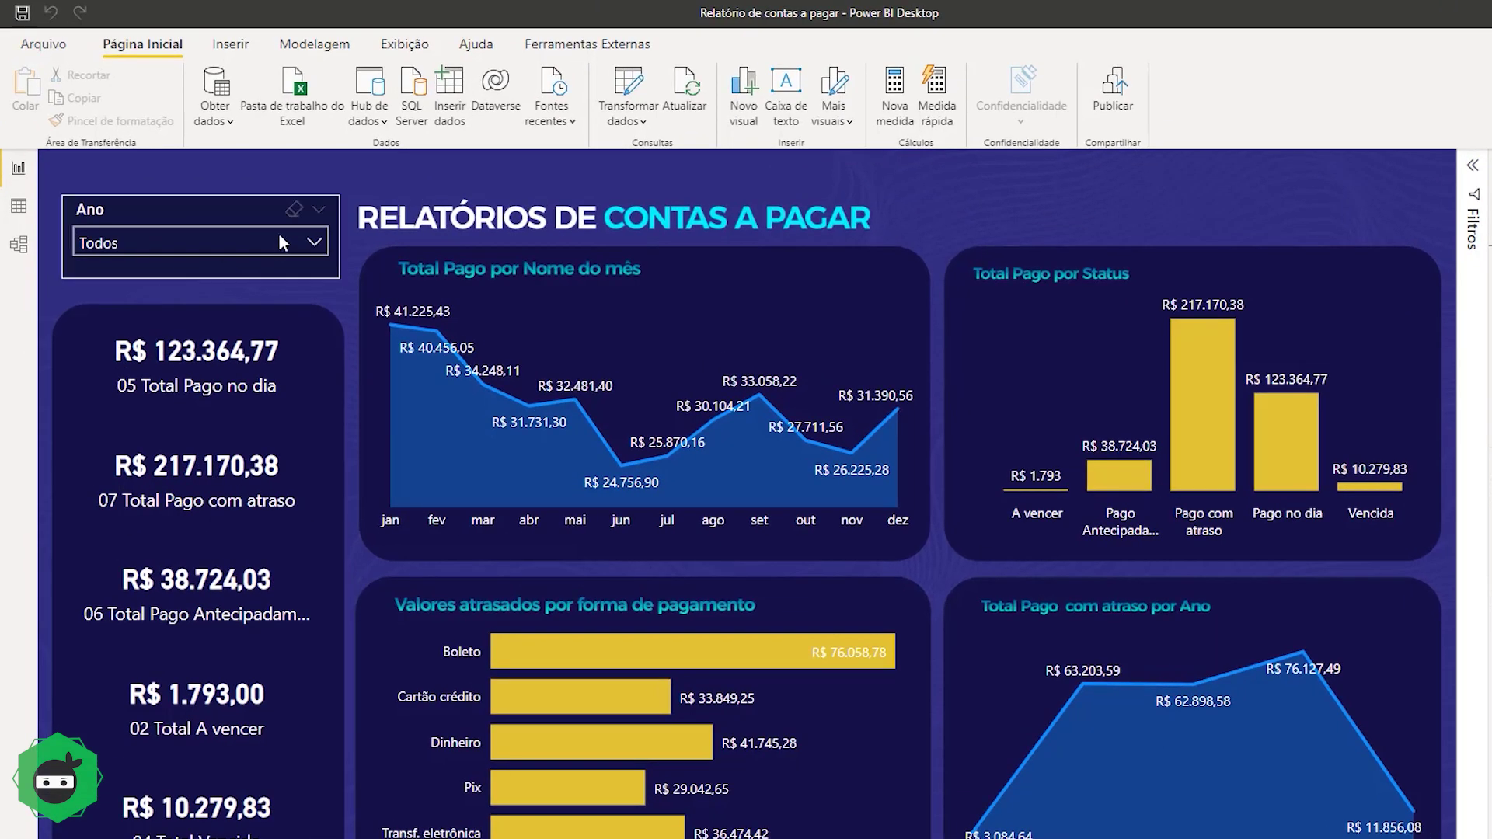
Expand the Ano slicer's Todos dropdown to list the years 2018 through 2022.
click(186, 192)
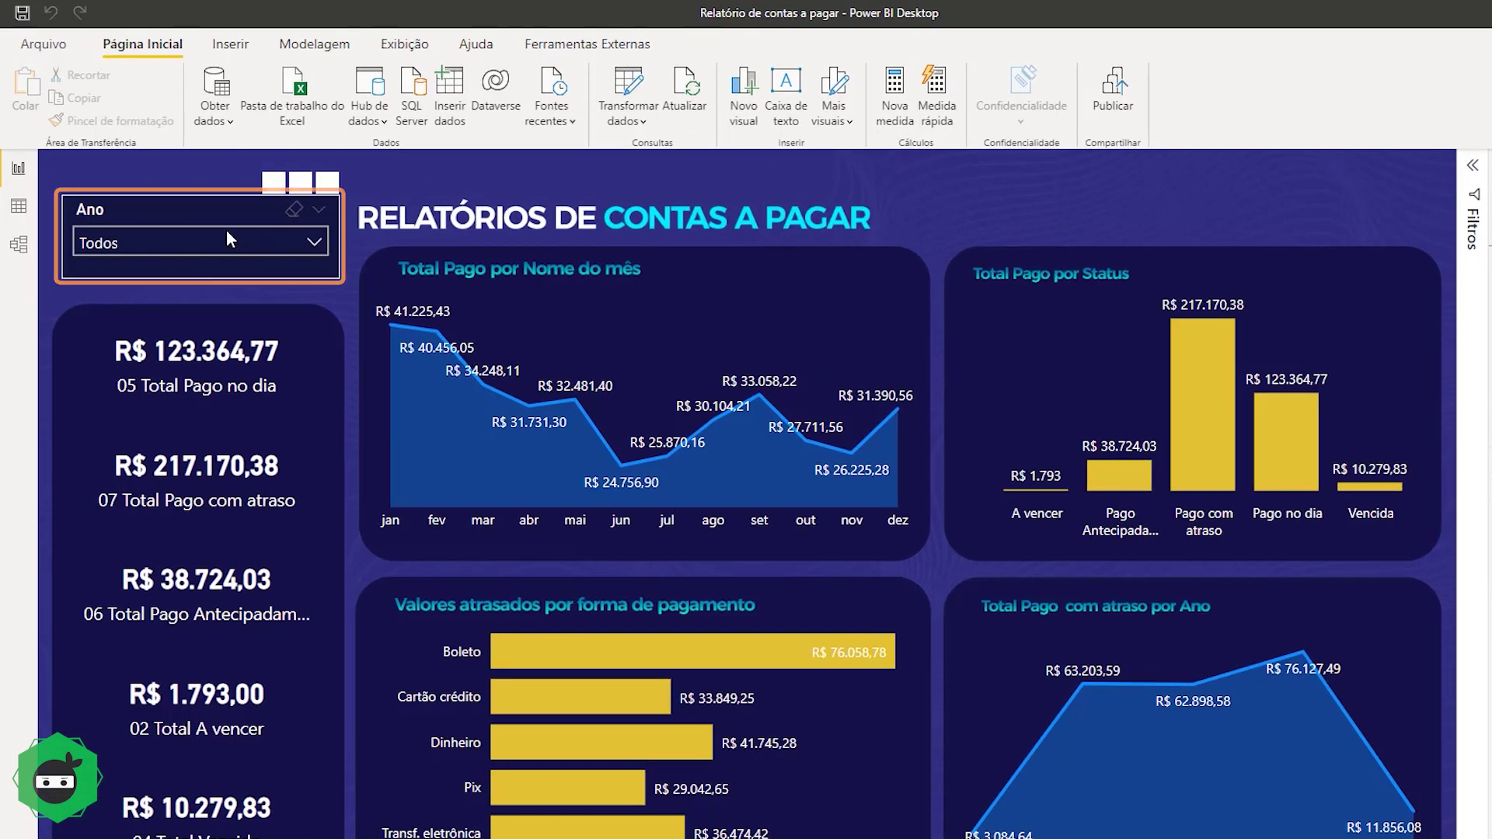
click(188, 207)
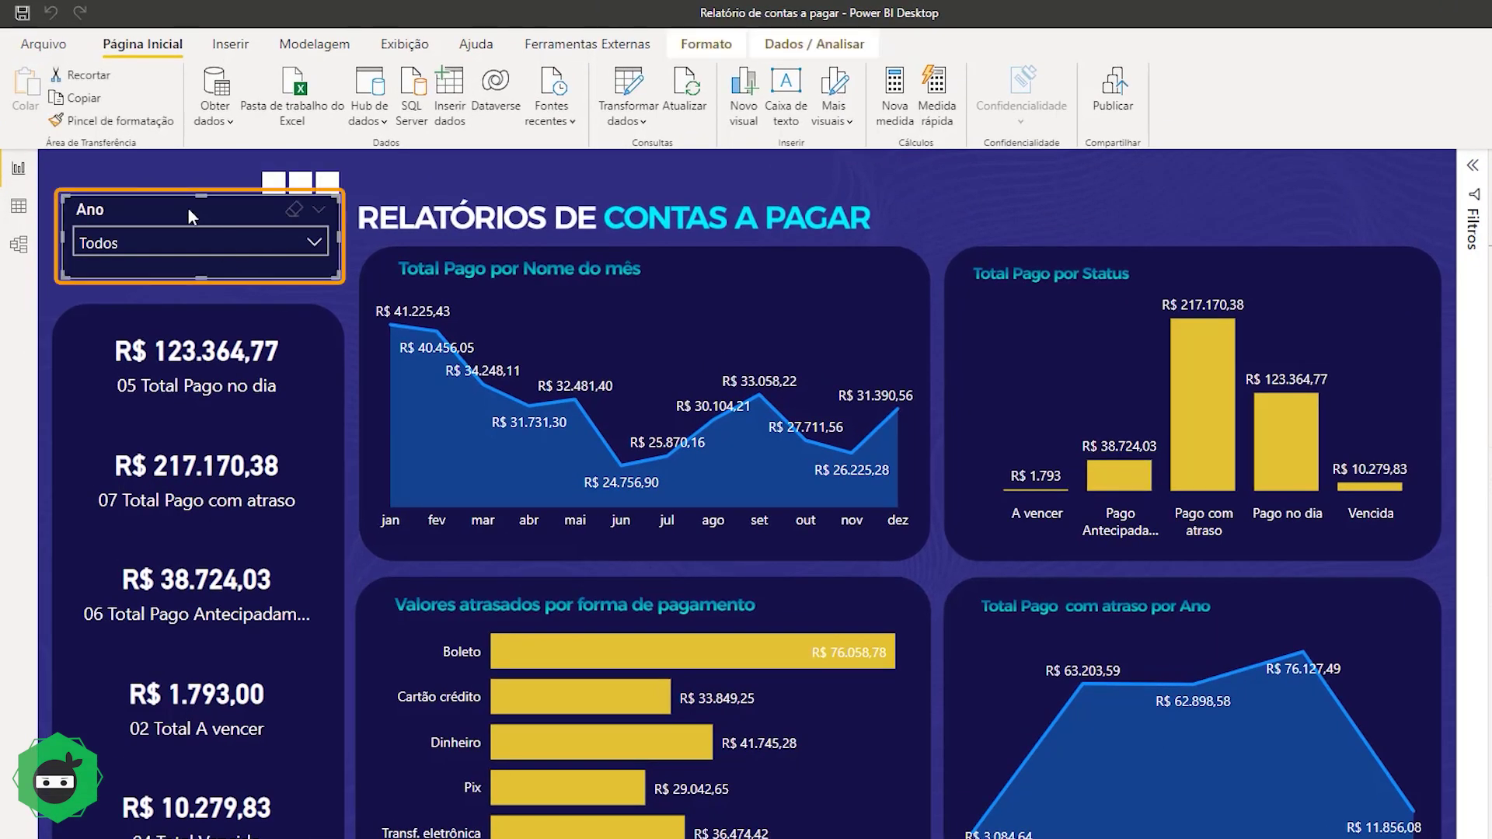
click(300, 245)
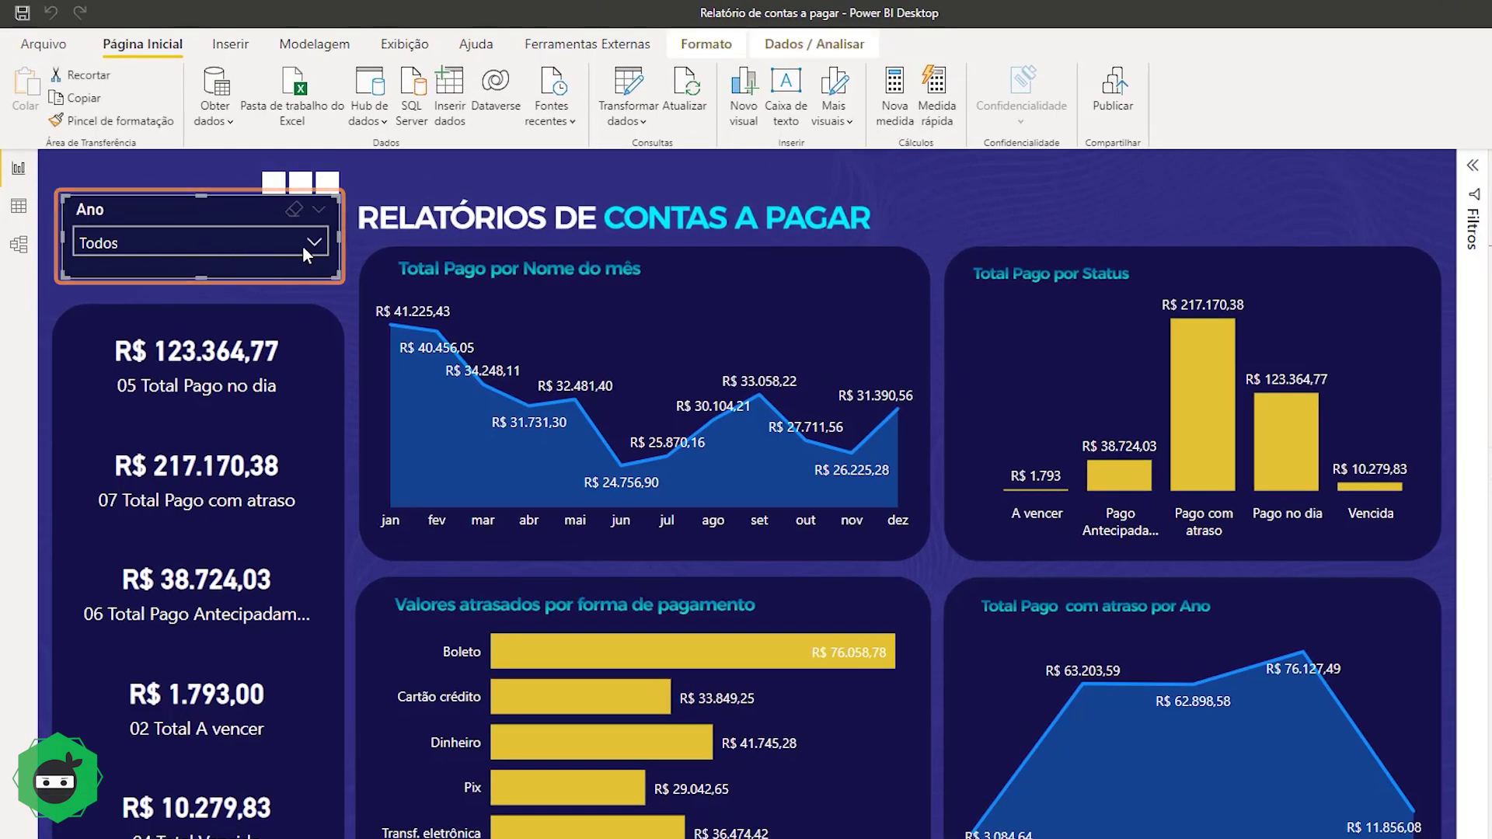
click(300, 247)
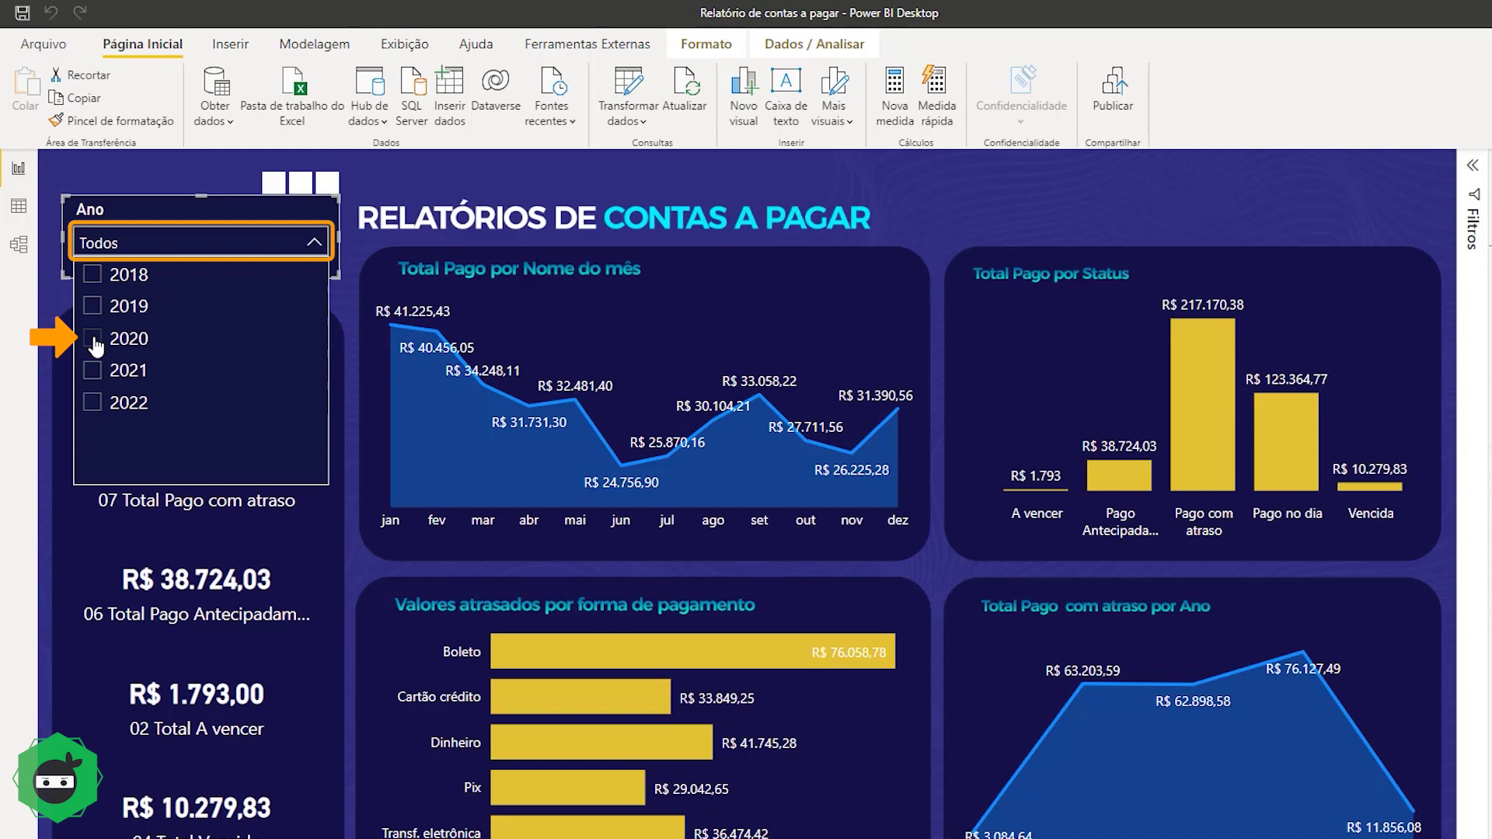
Set the Ano slicer to 2021 after briefly ticking 2020, then close the year list.
click(93, 340)
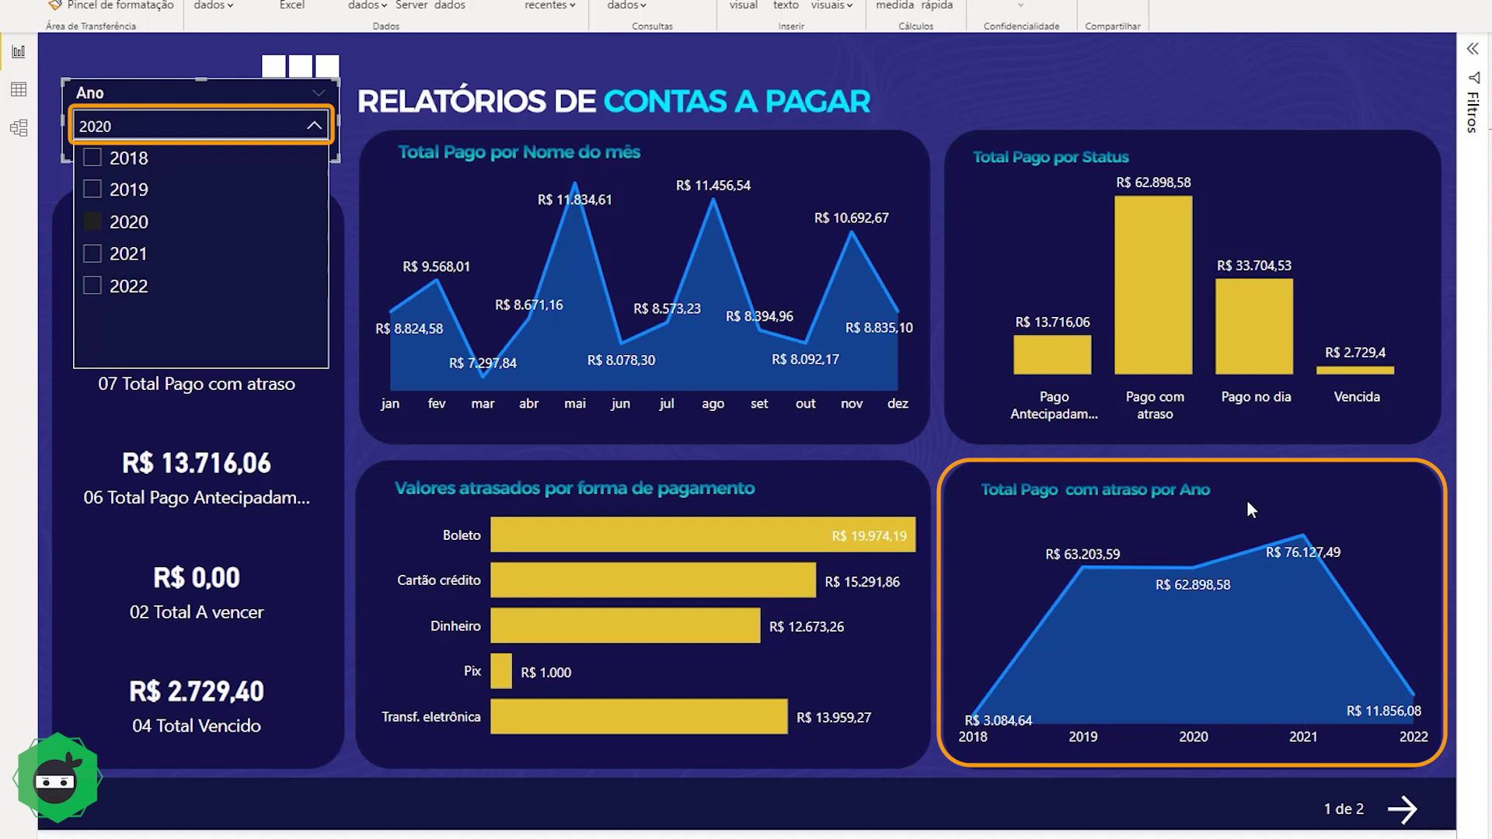
click(94, 257)
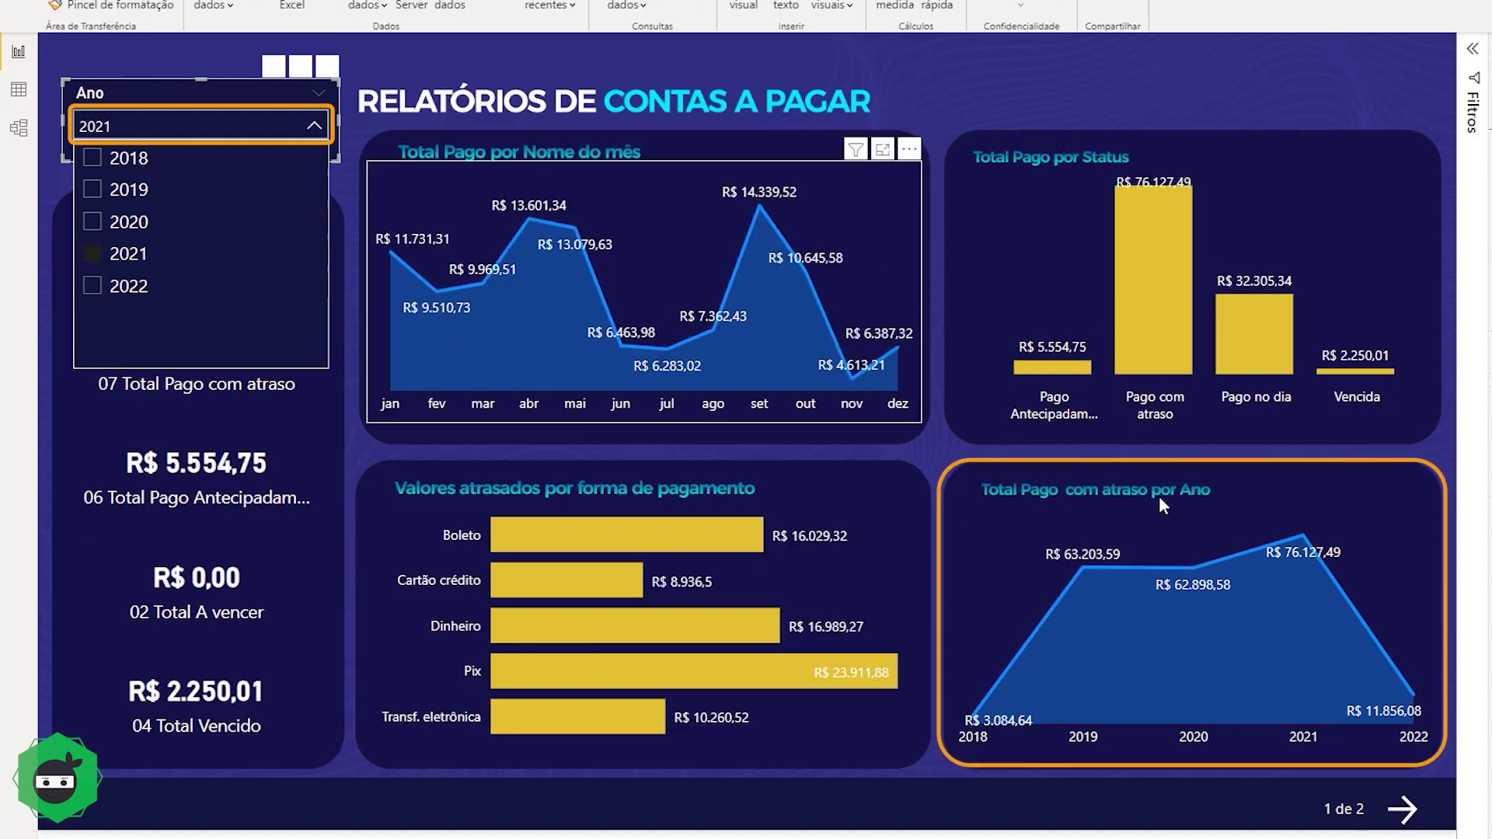
click(197, 62)
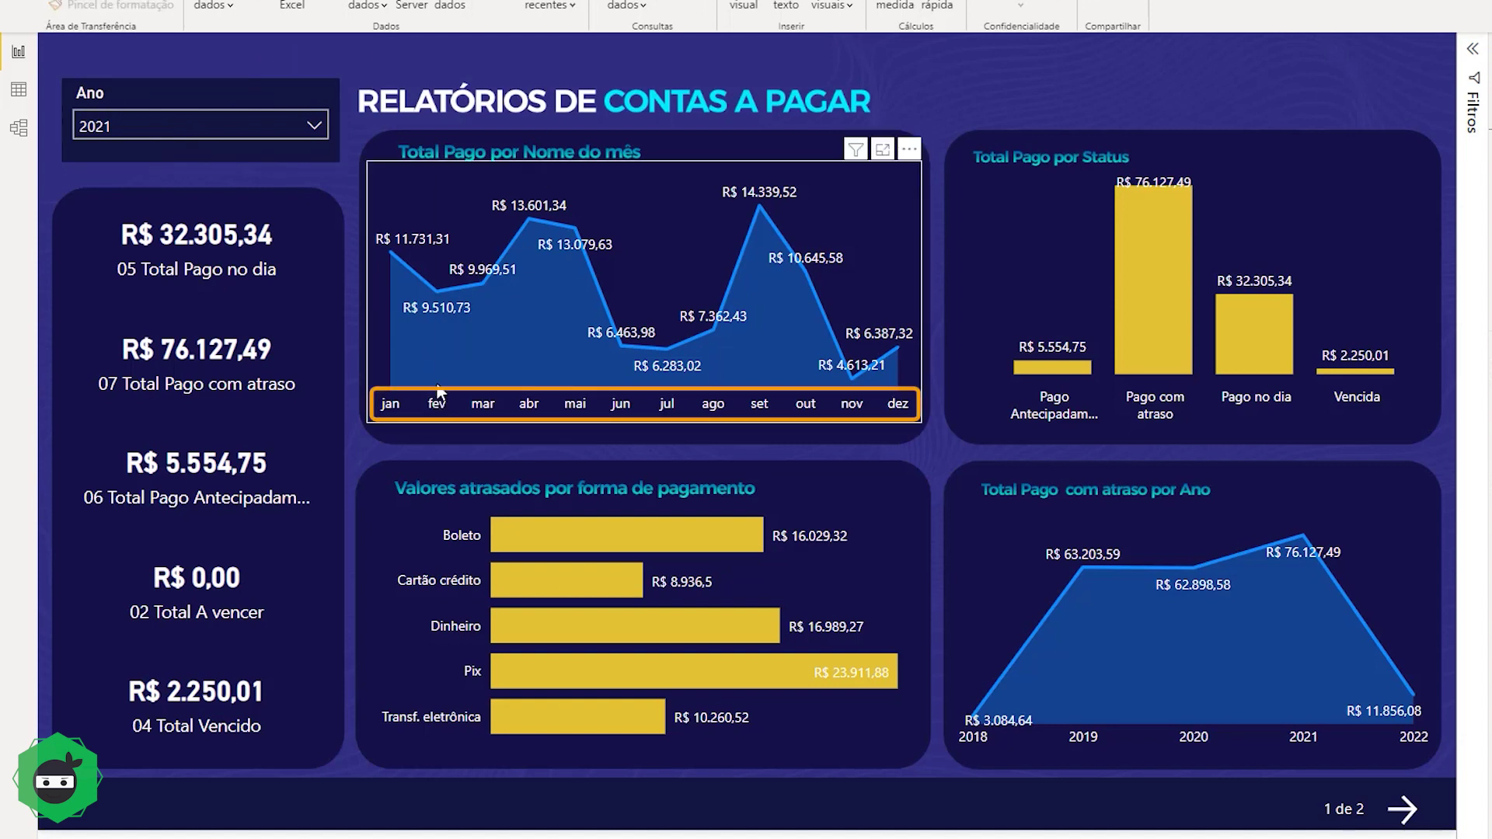
mouse_move(436, 291)
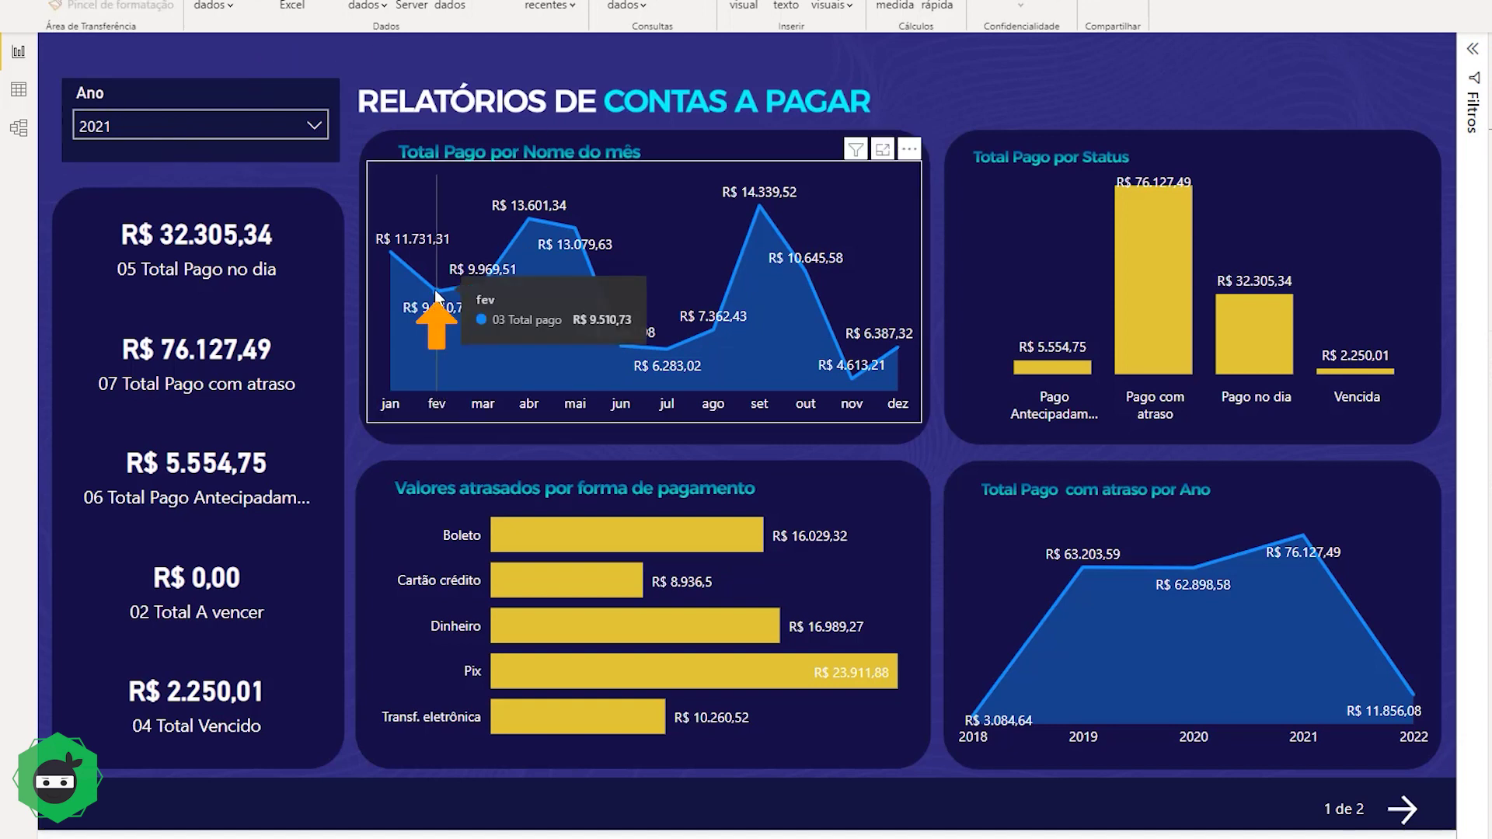
click(435, 292)
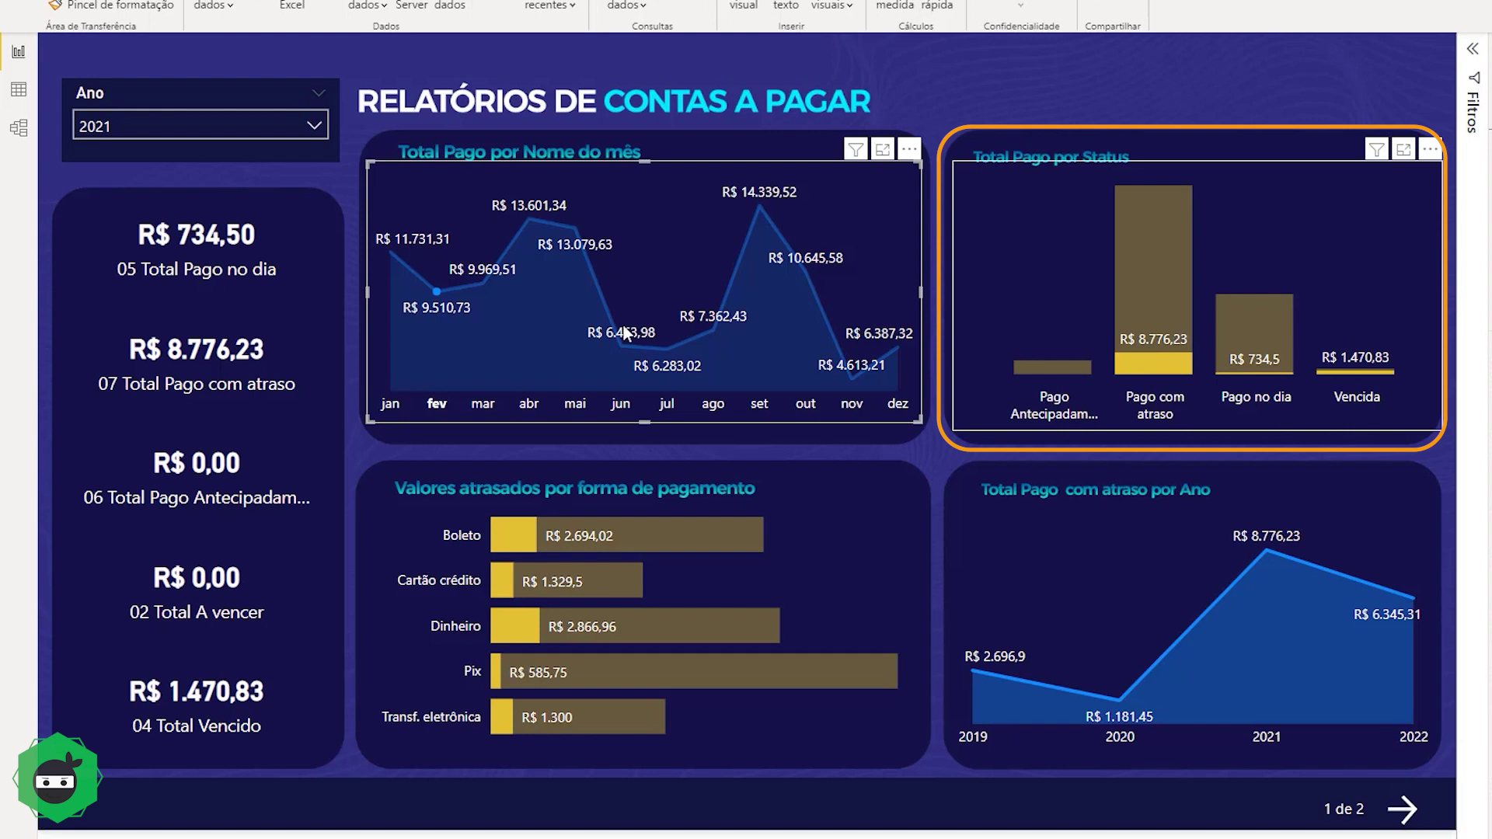
click(488, 285)
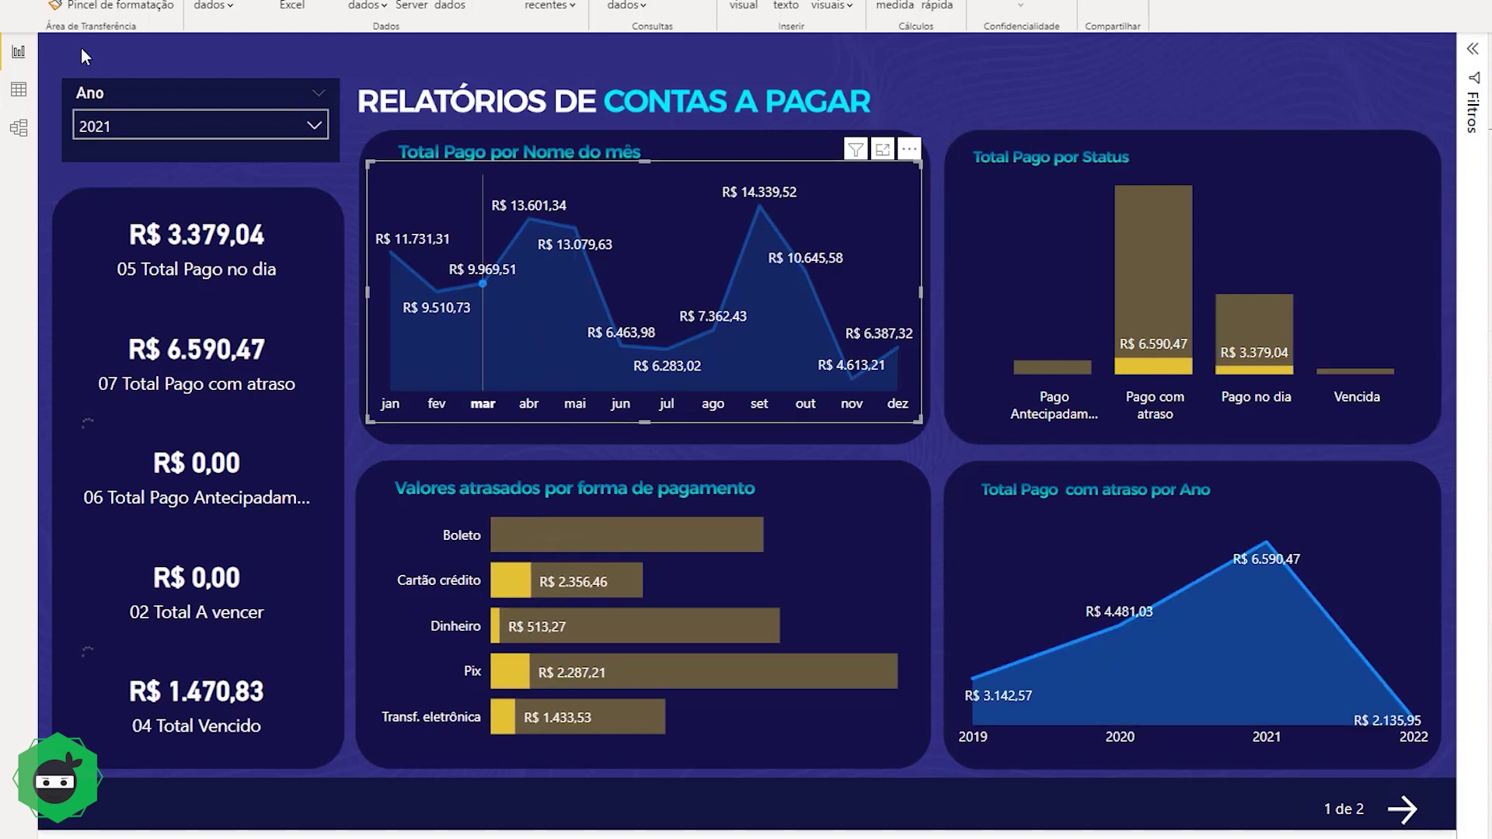
mouse_move(201, 117)
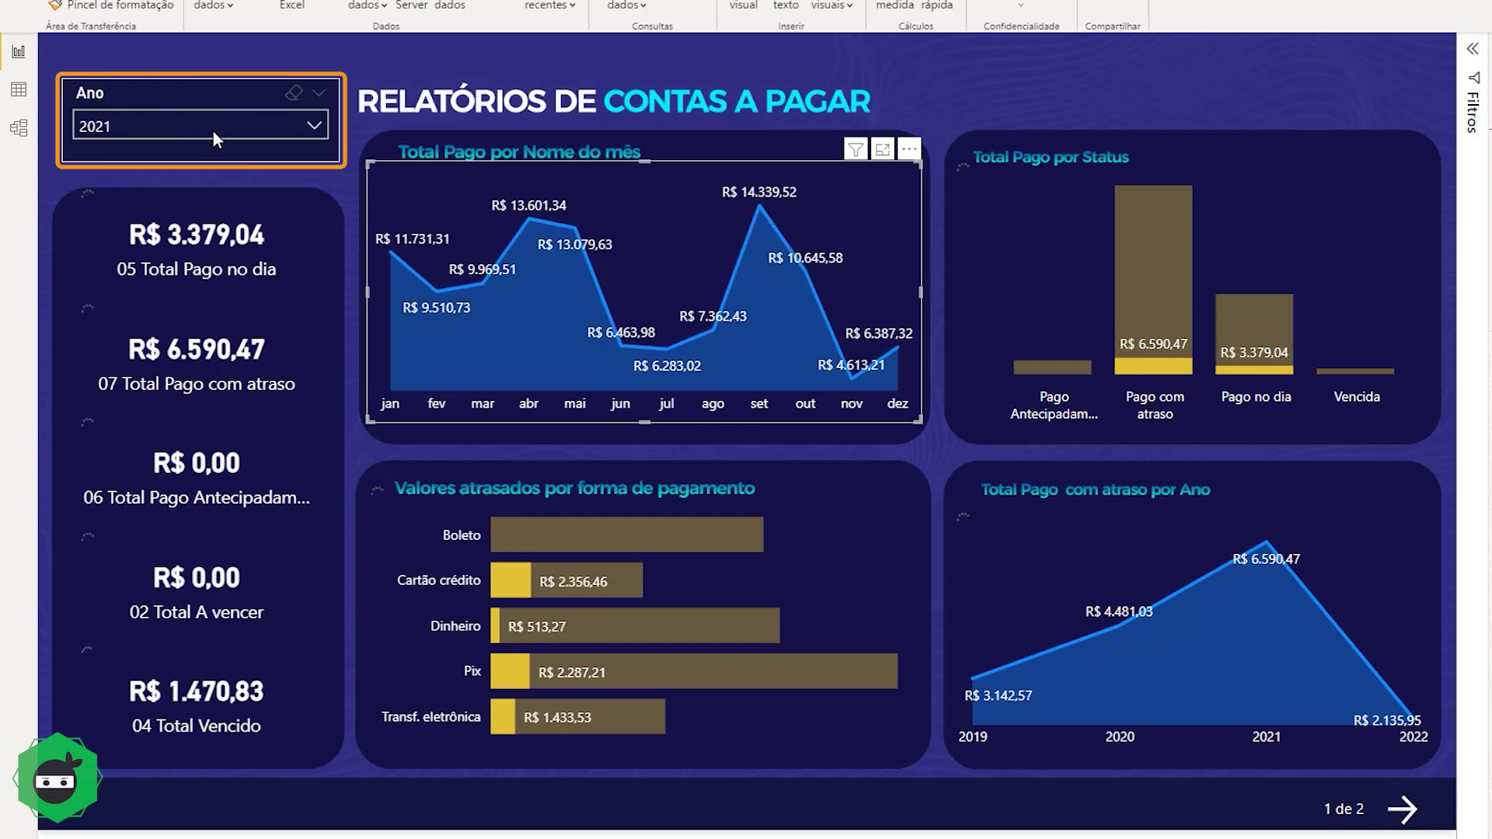
click(1088, 518)
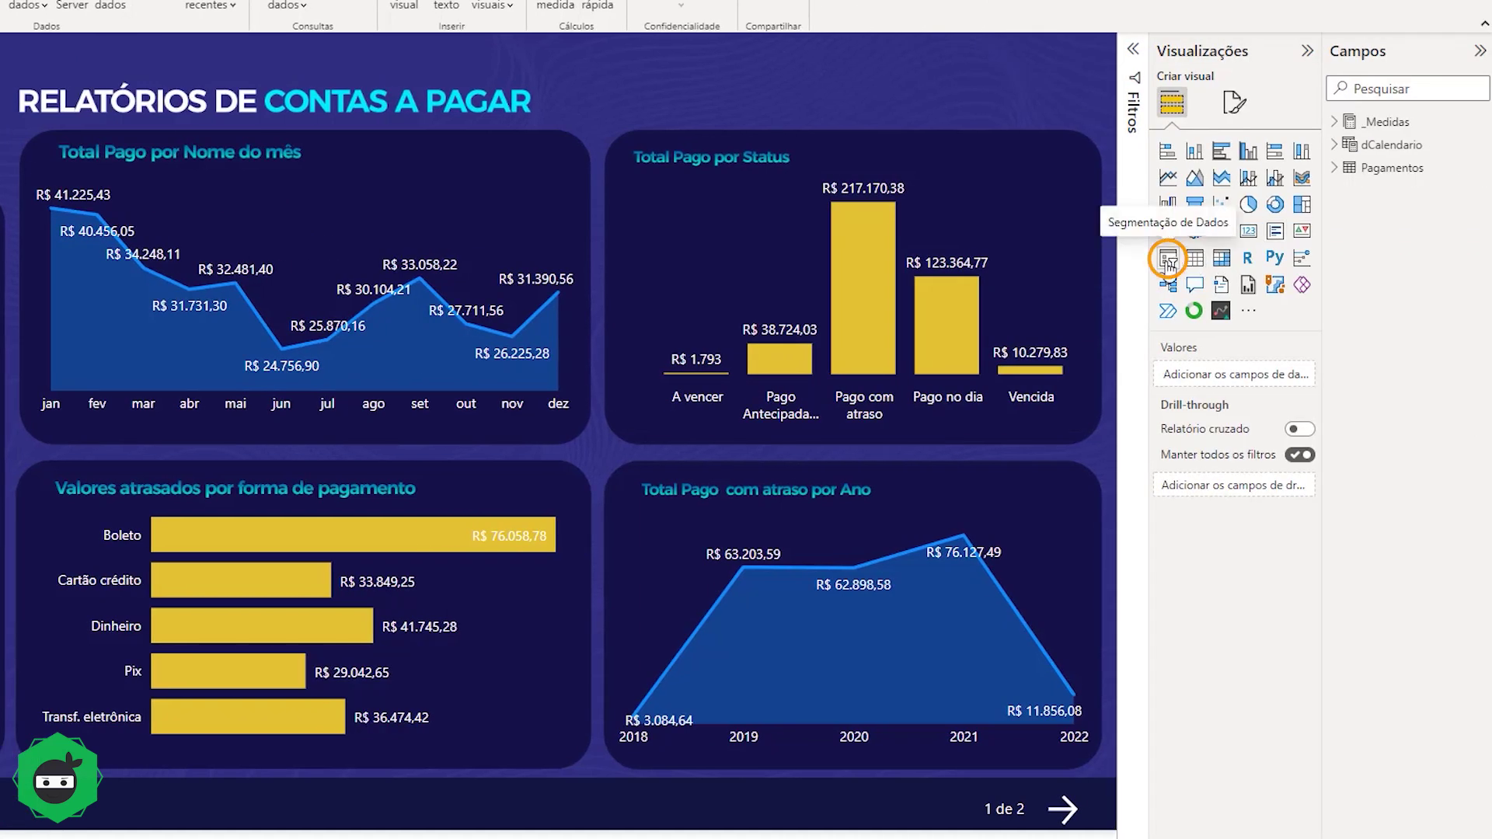
Add a Segmentação de Dados slicer and shrink it into the page's top-left corner.
click(1168, 260)
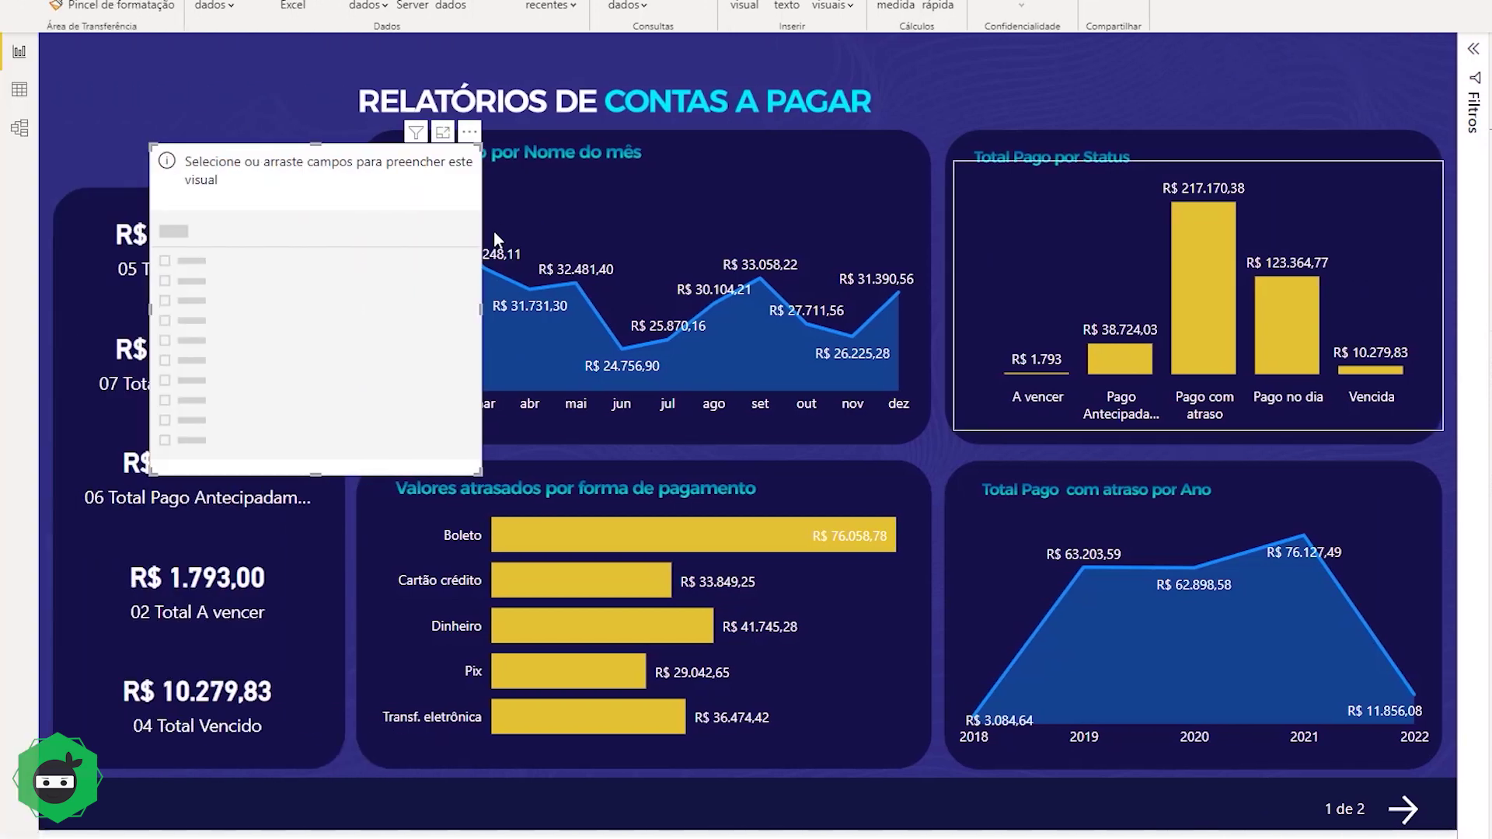
drag(198, 142, 87, 67)
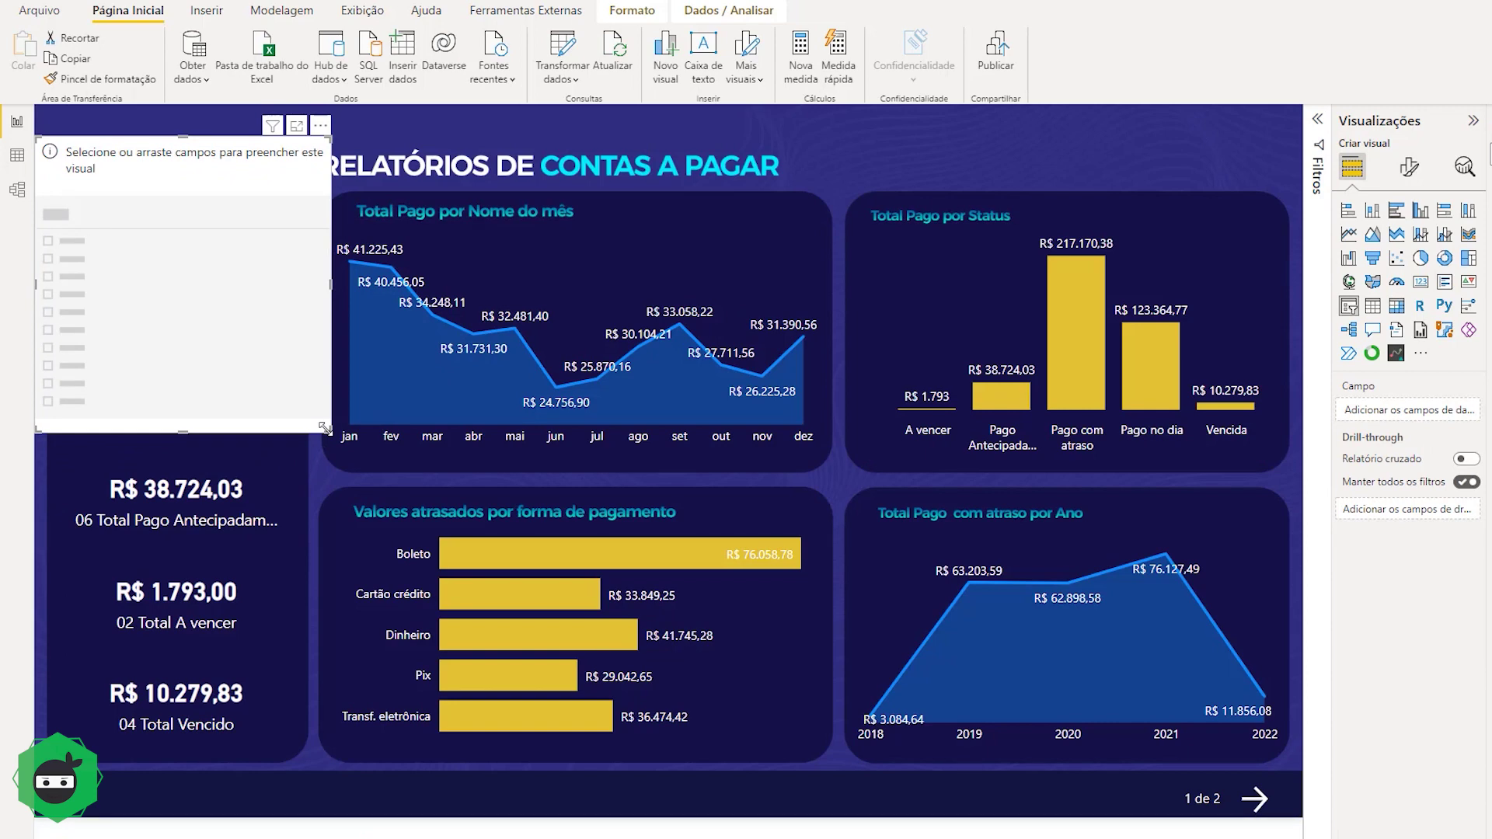
drag(325, 427, 301, 241)
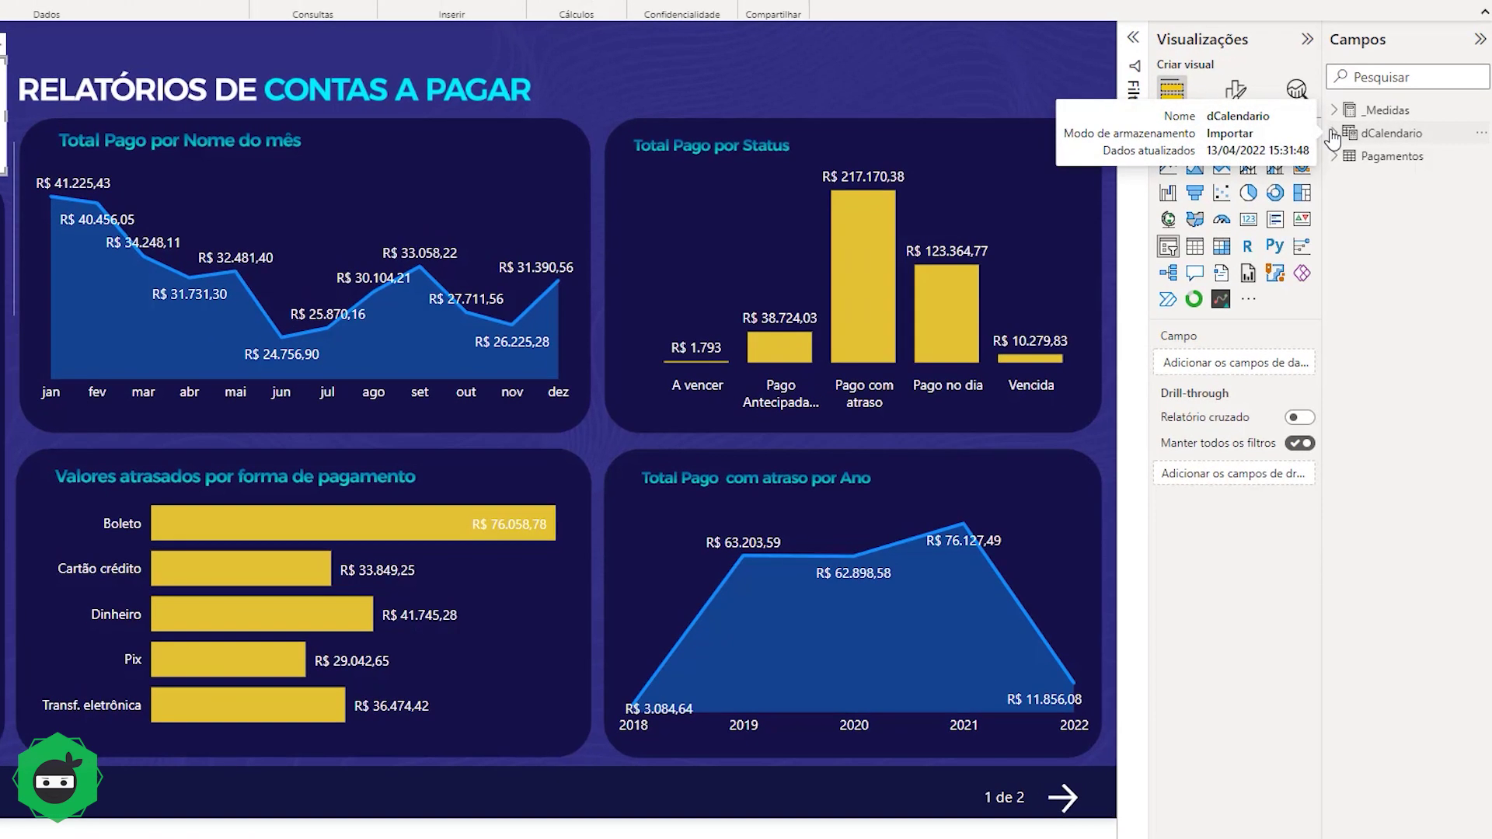
Populate the new slicer with dCalendario's Ano field, giving a 2018–2022 range slider.
click(1391, 205)
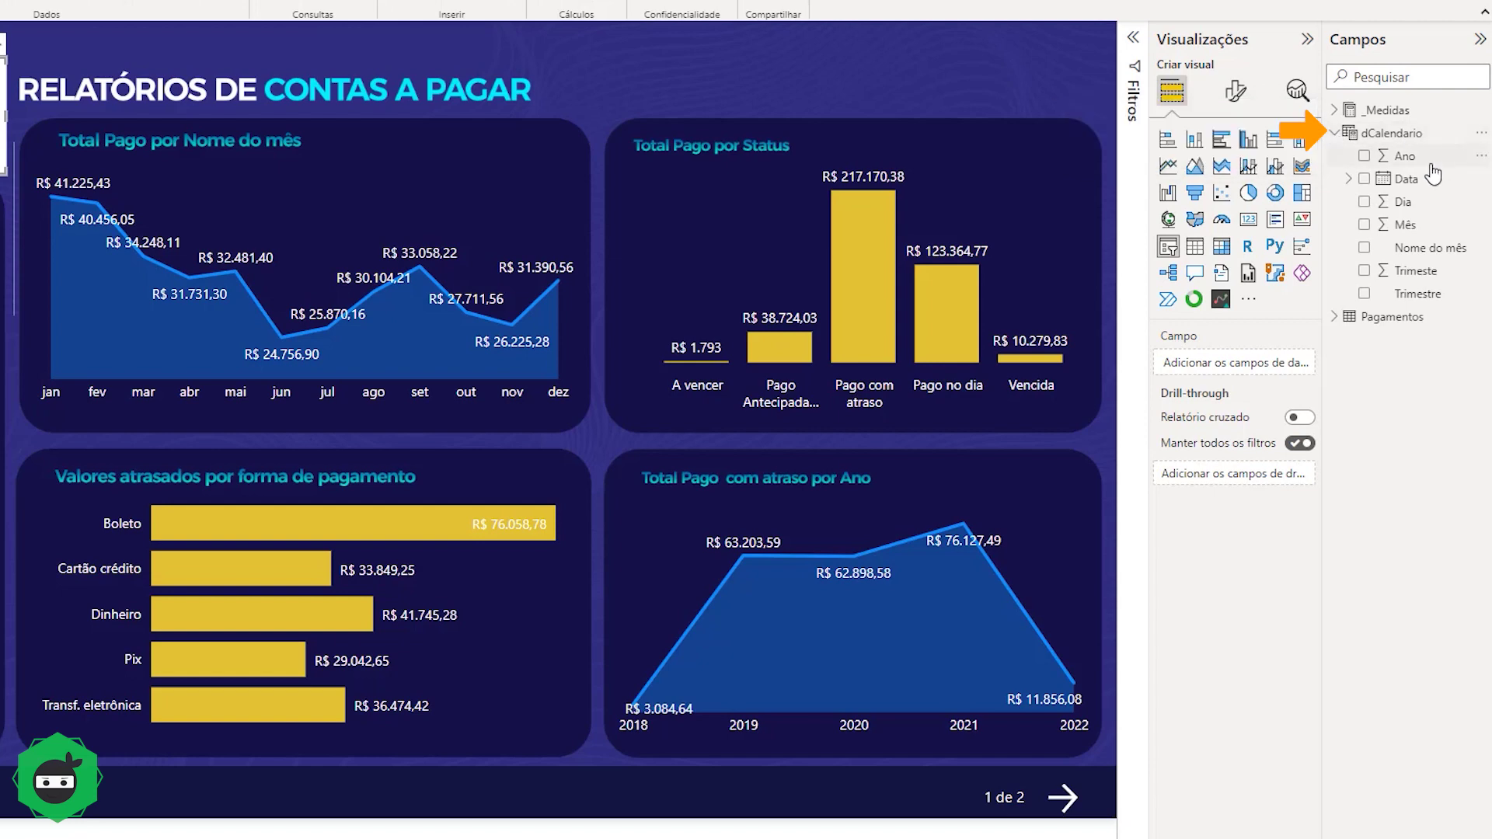
drag(1432, 166, 1284, 349)
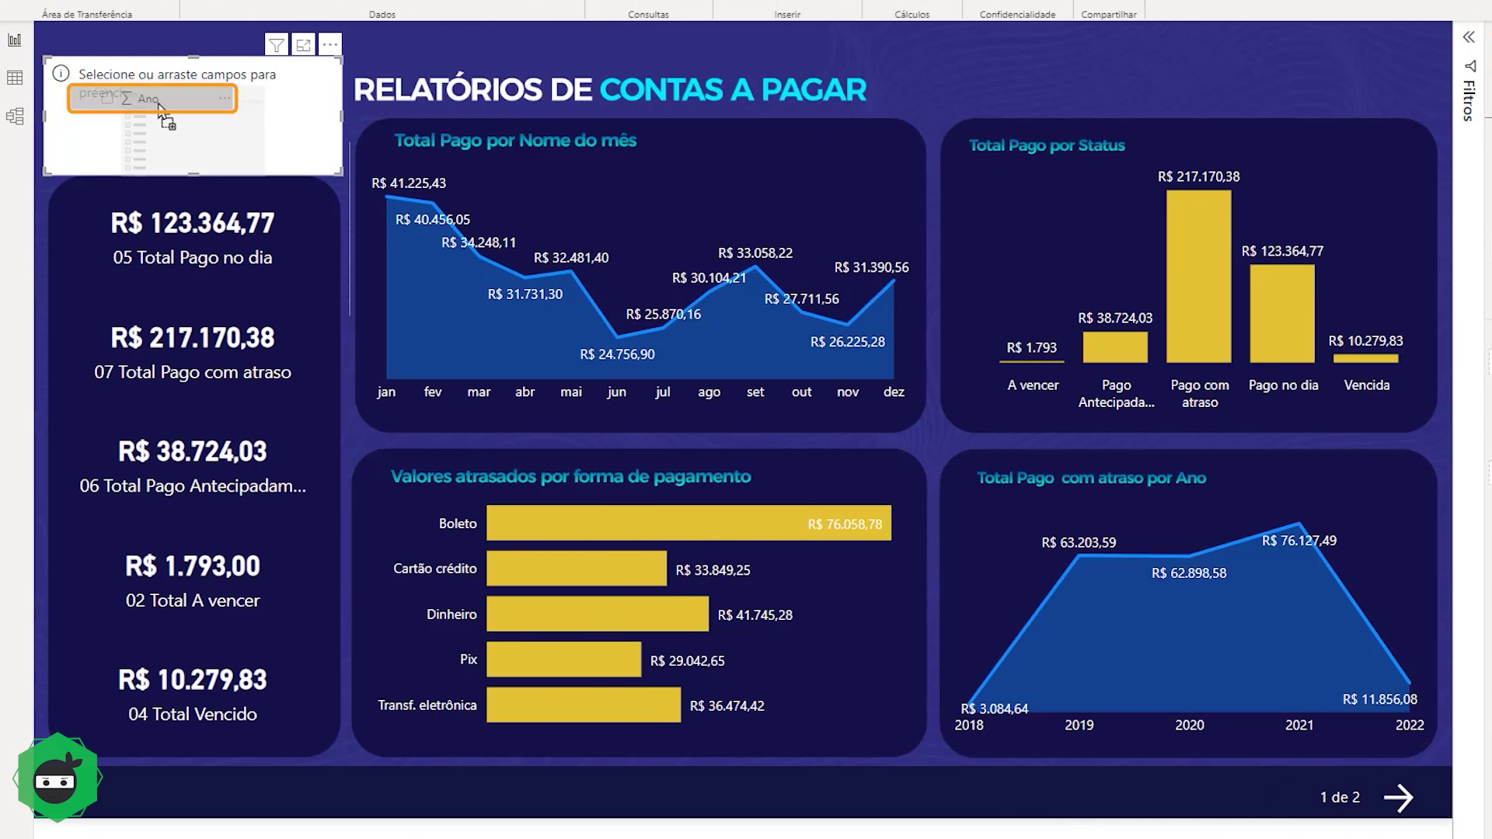
drag(1284, 348, 201, 128)
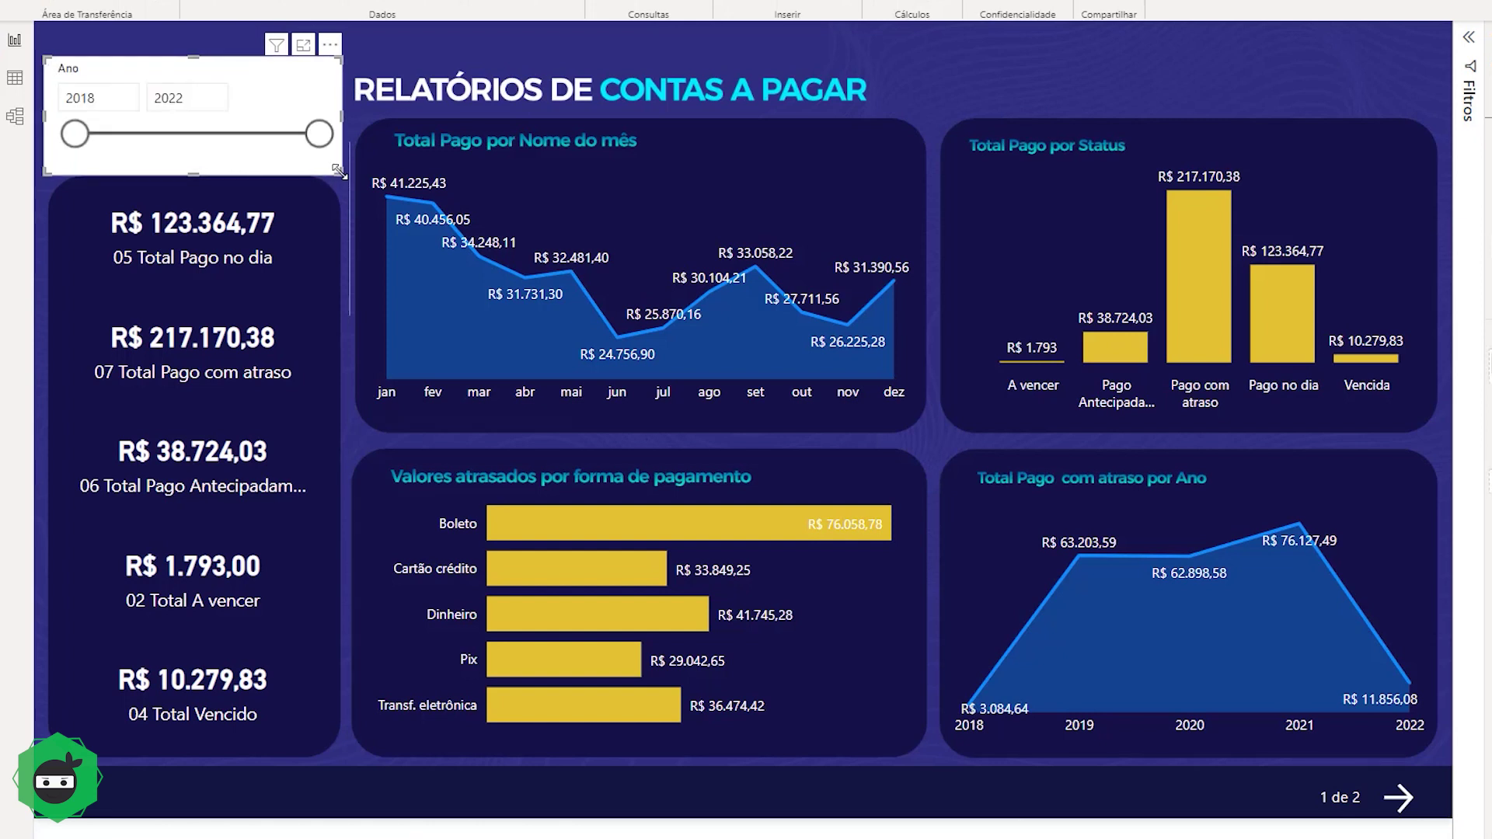
Narrow the Ano range slider to 2019–2021 so all visuals refilter.
click(117, 97)
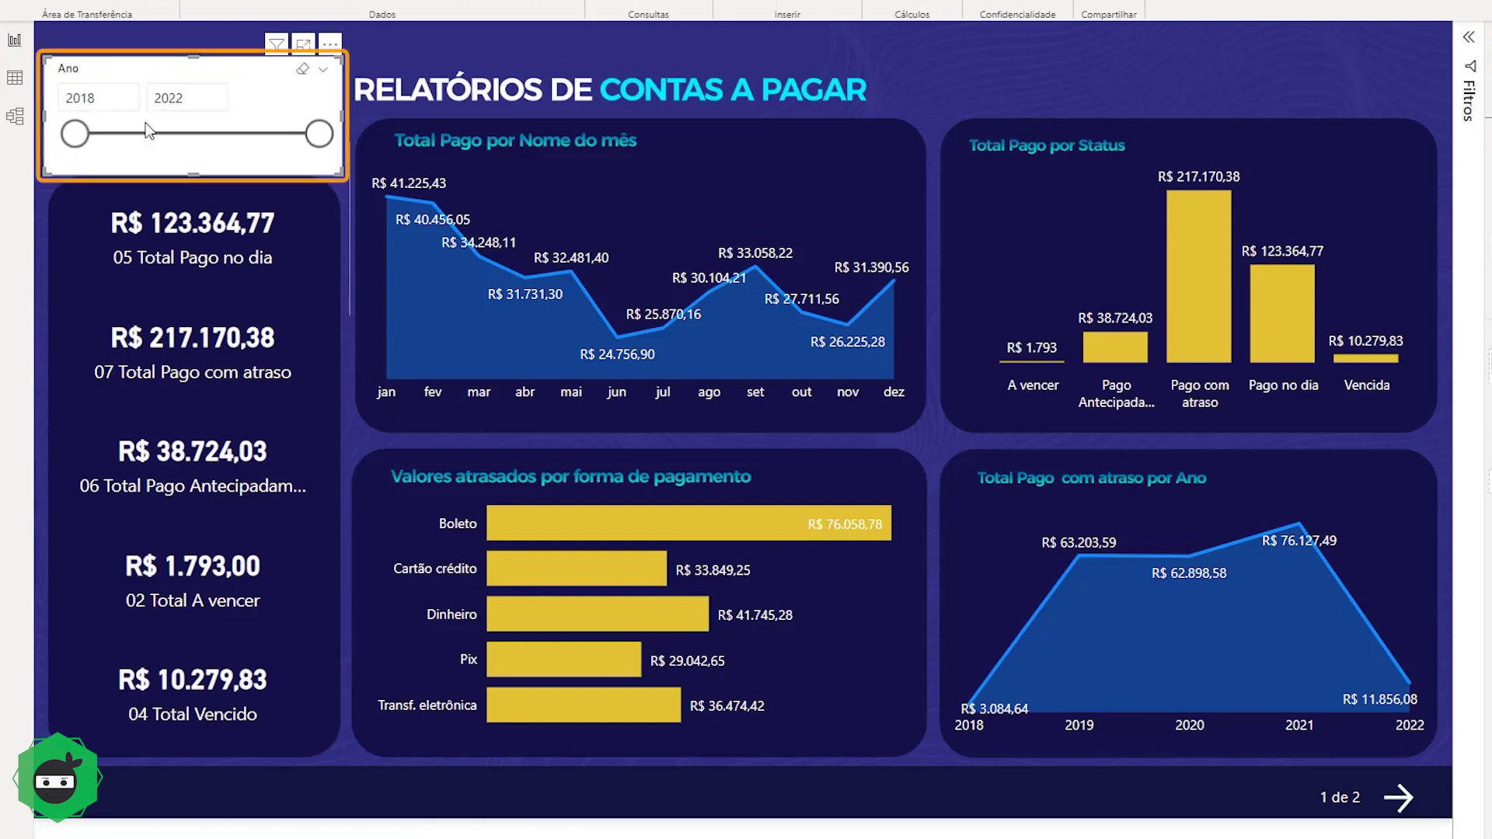
click(74, 99)
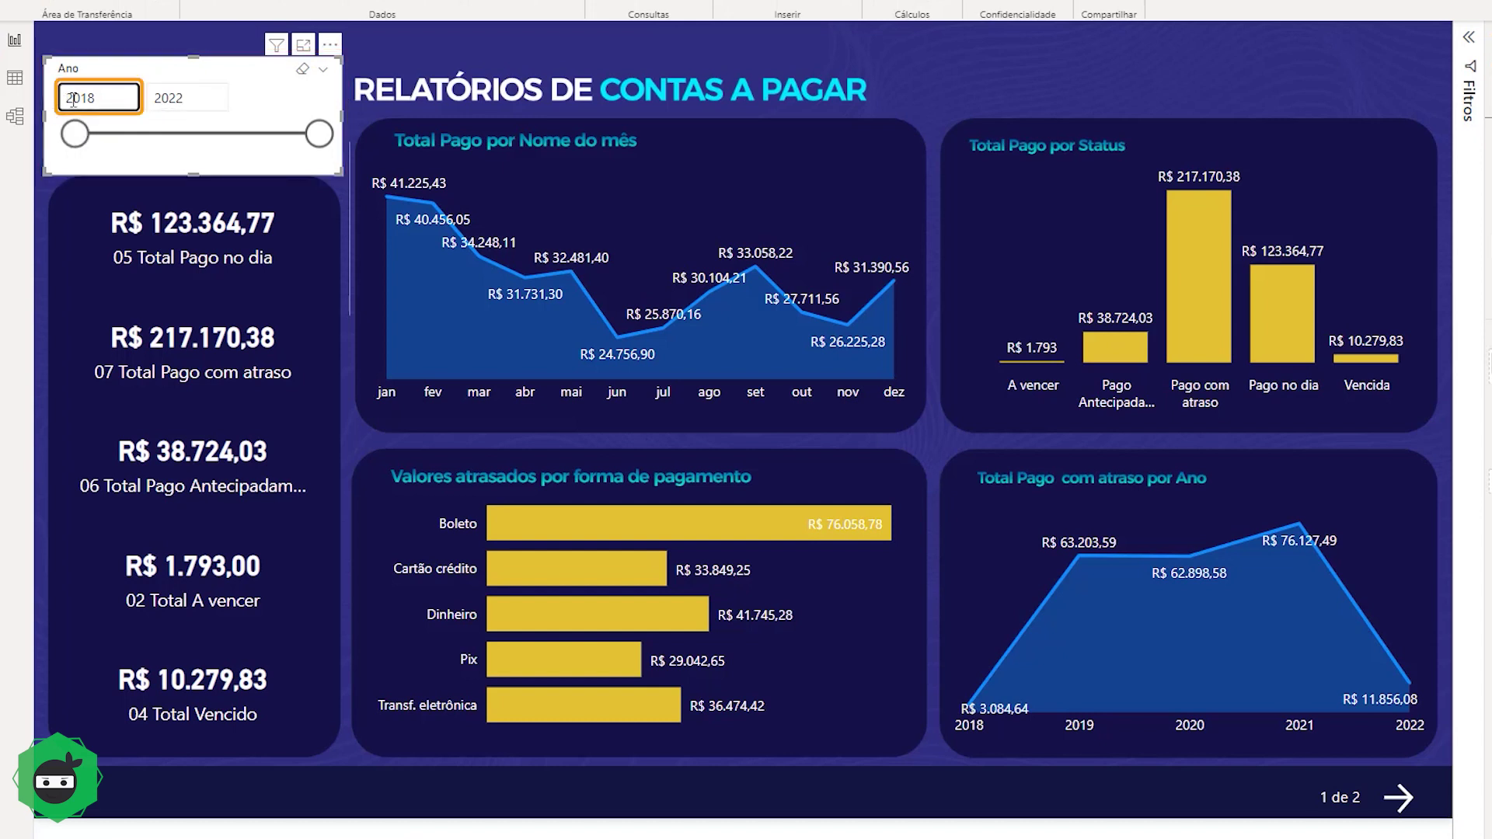
key(Tab)
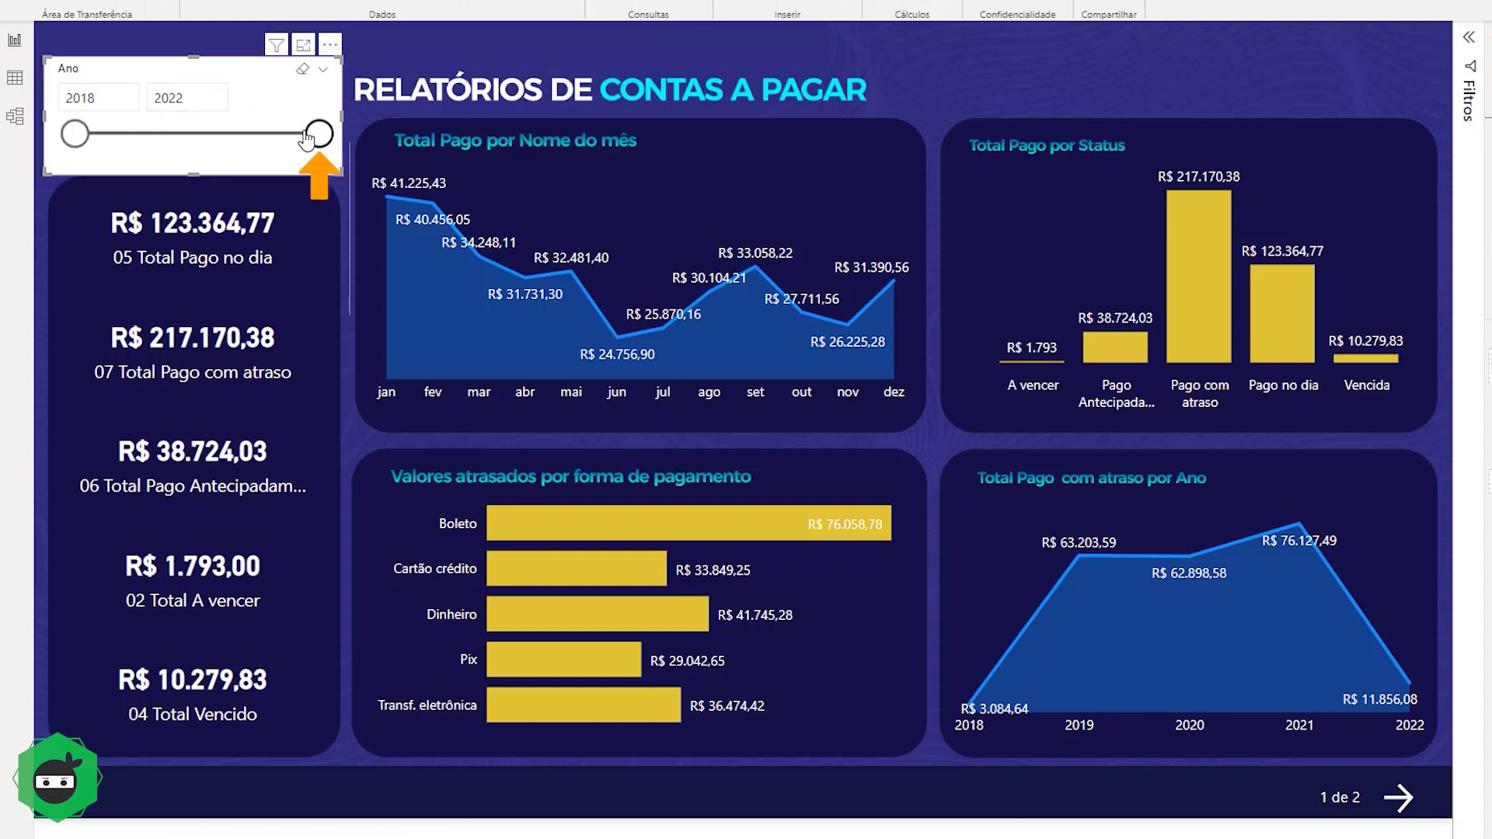
drag(308, 138, 259, 135)
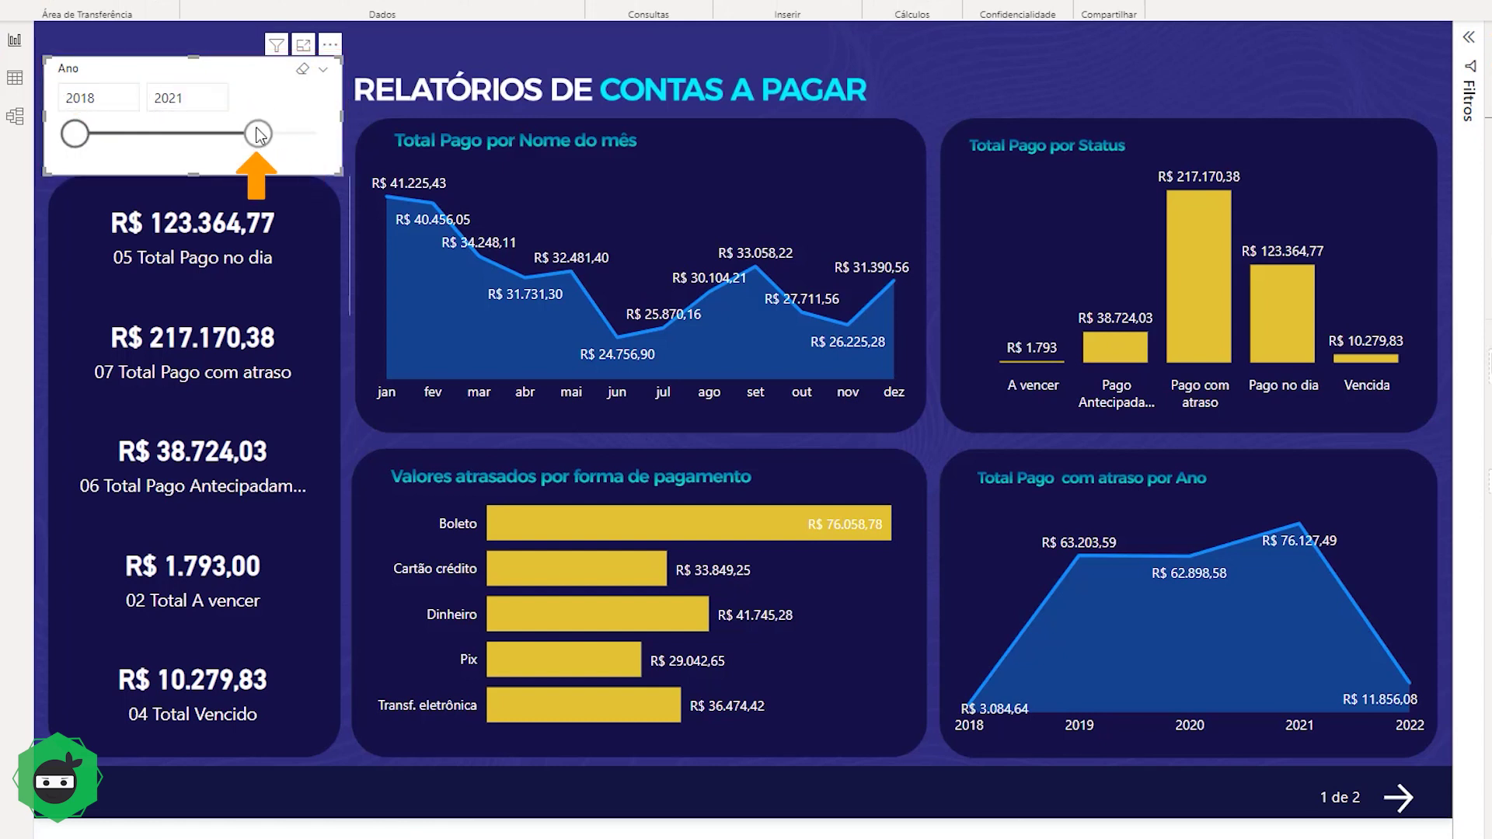
click(106, 135)
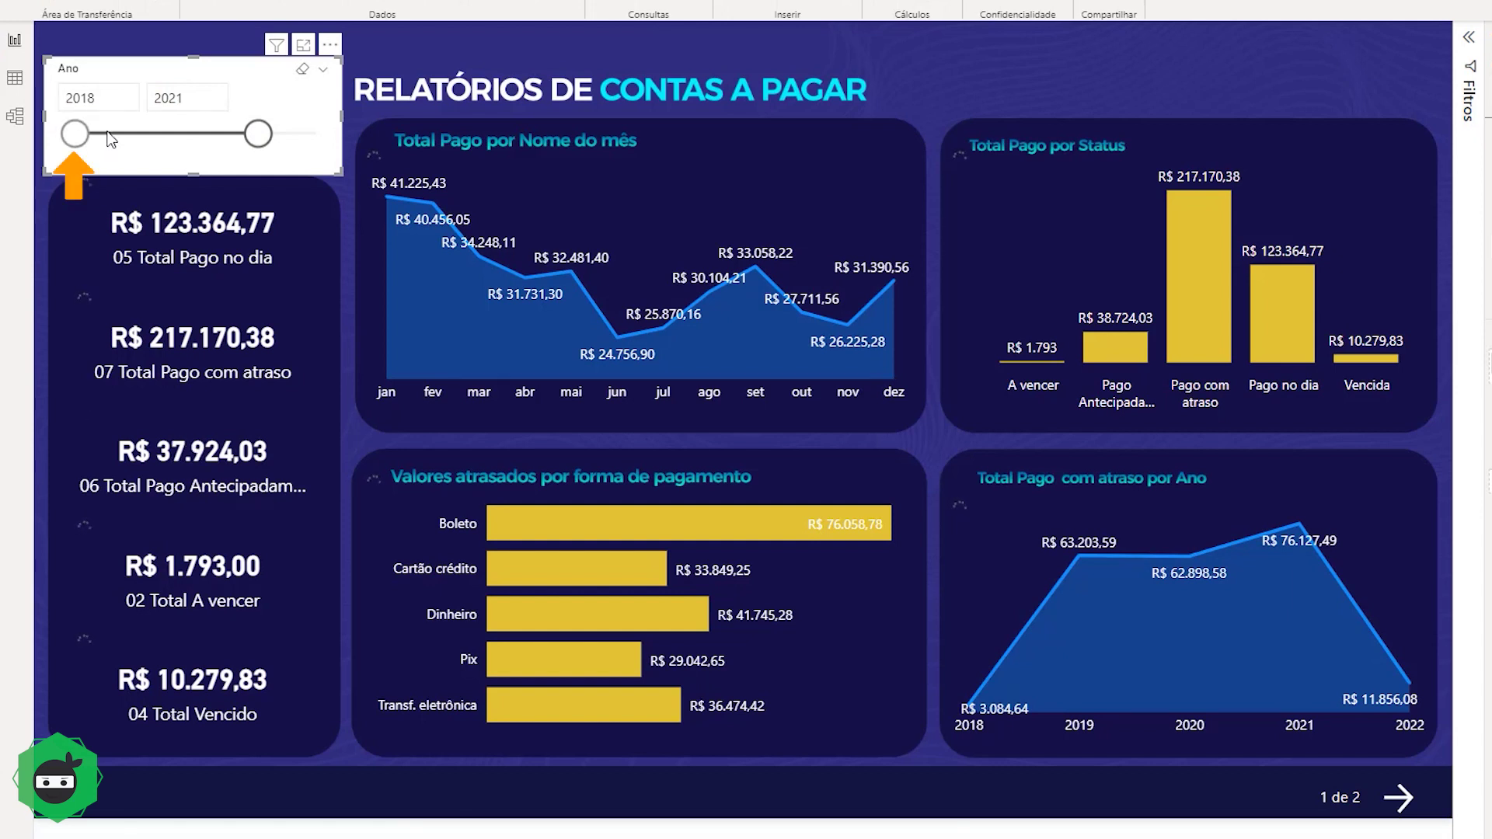
click(258, 135)
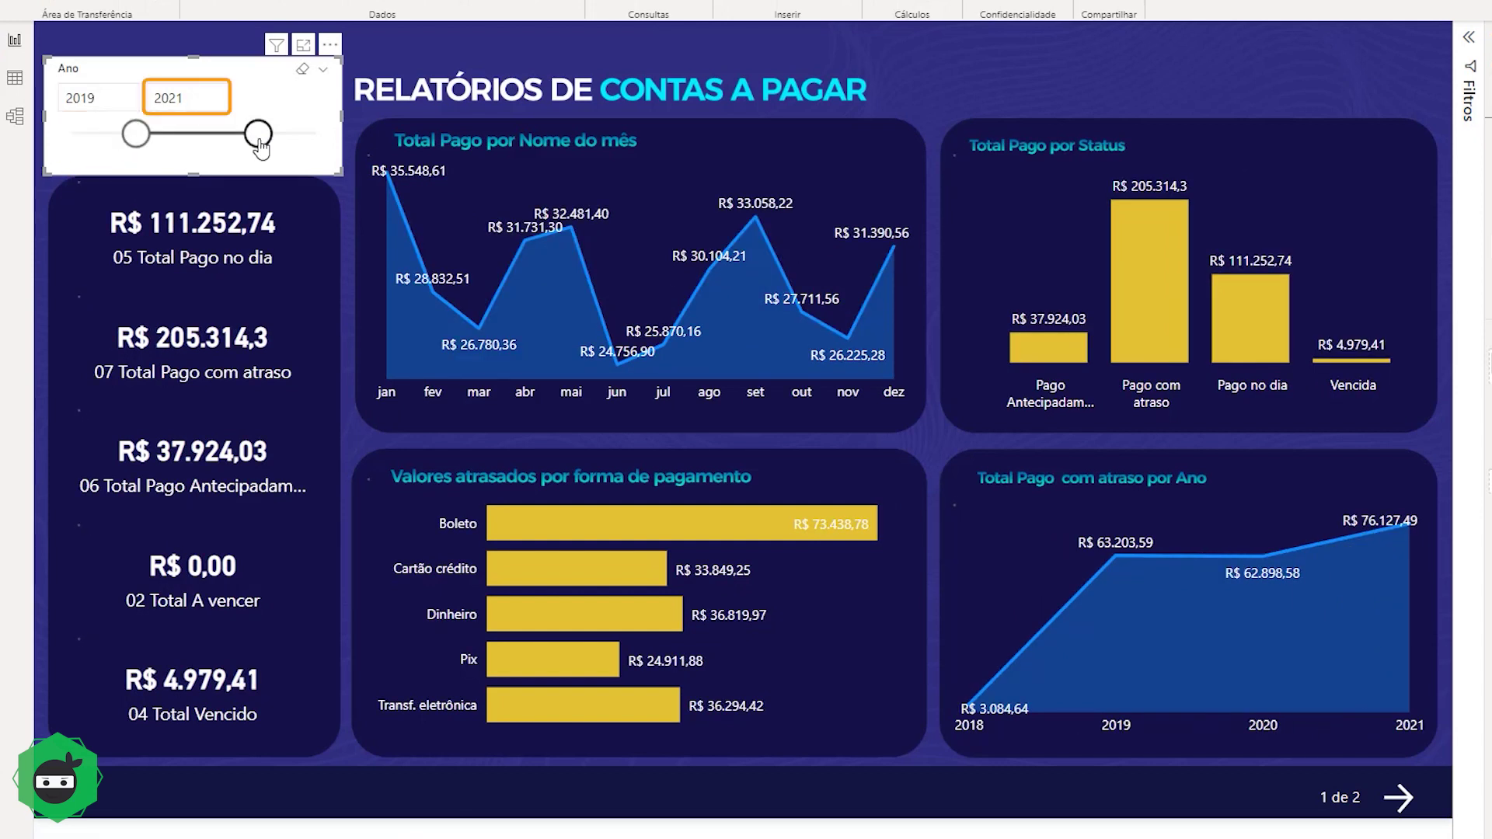
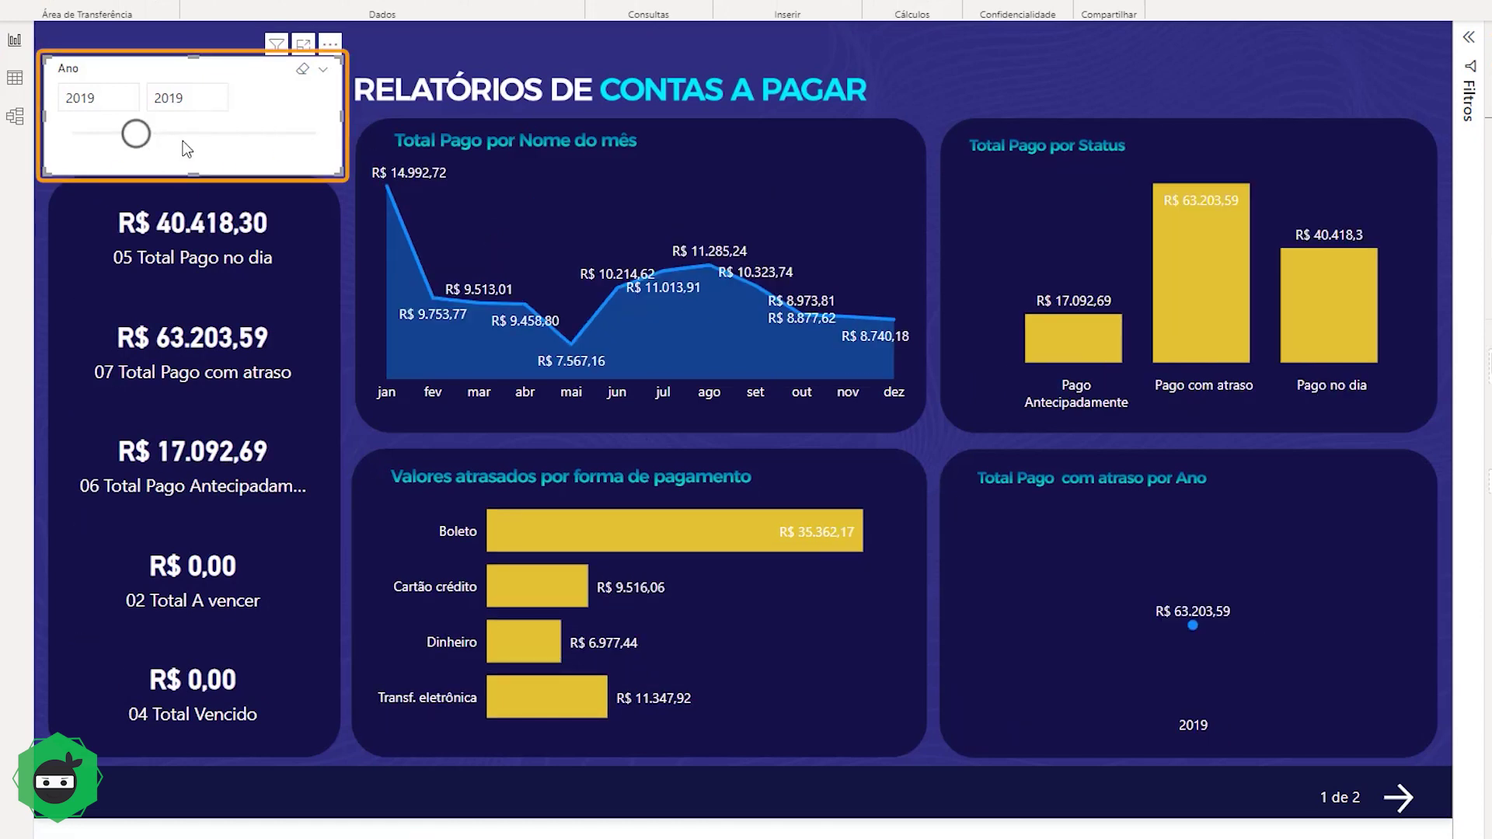
Change the Ano slicer to the Suspenso dropdown style and check its Todos year list.
click(323, 71)
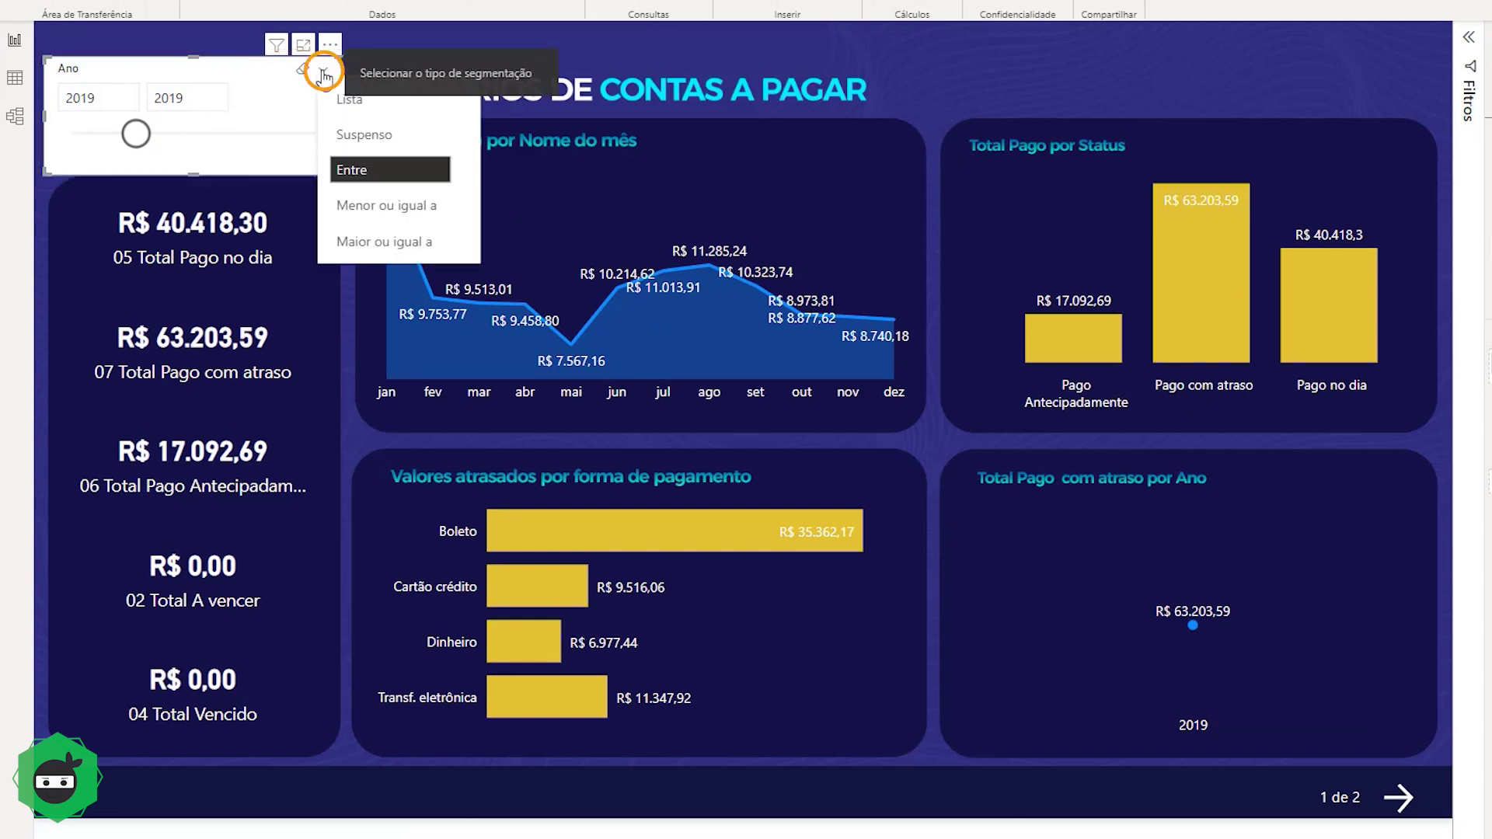
click(377, 137)
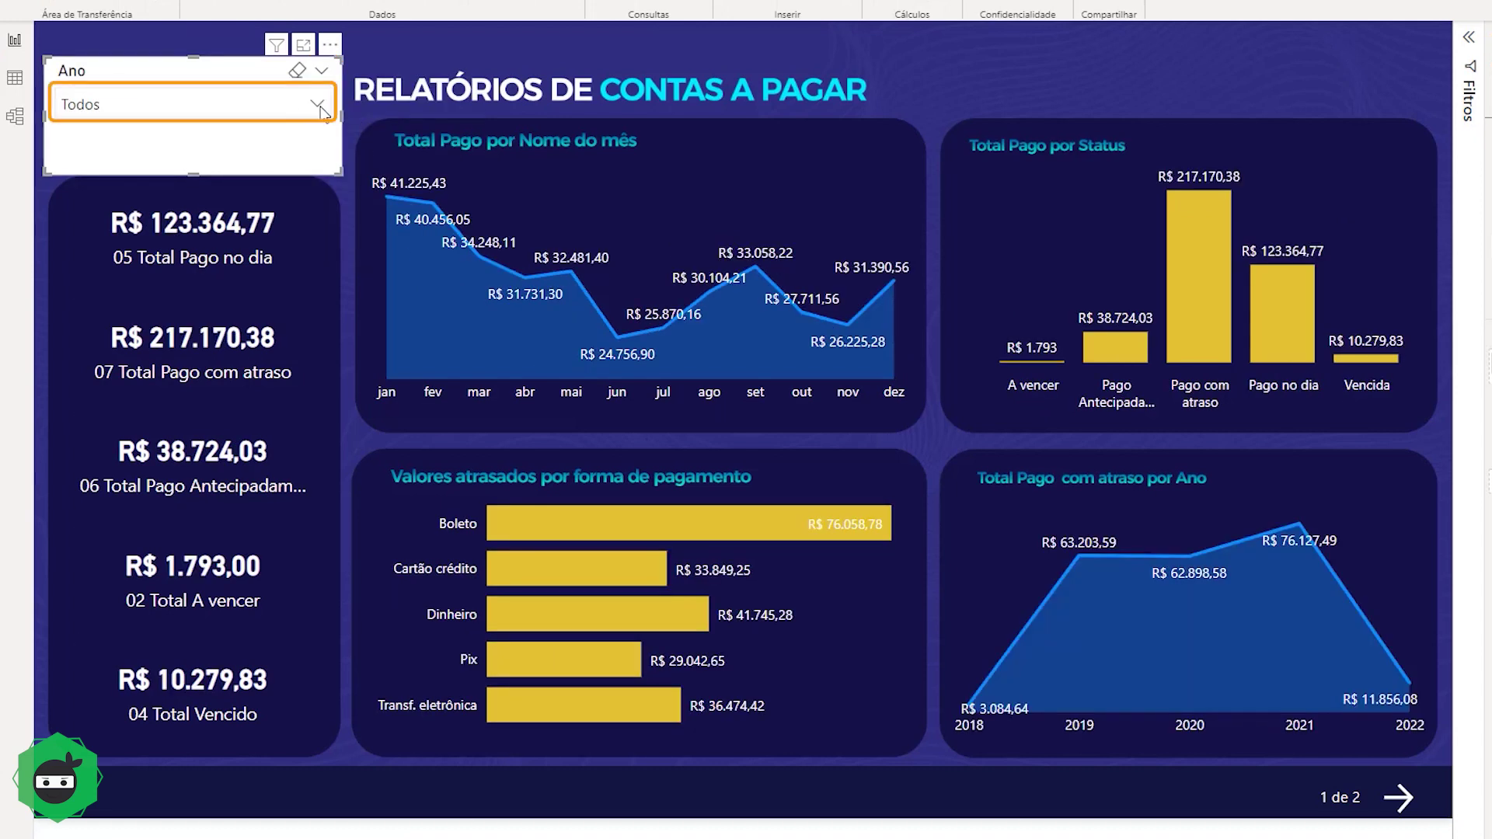
click(318, 109)
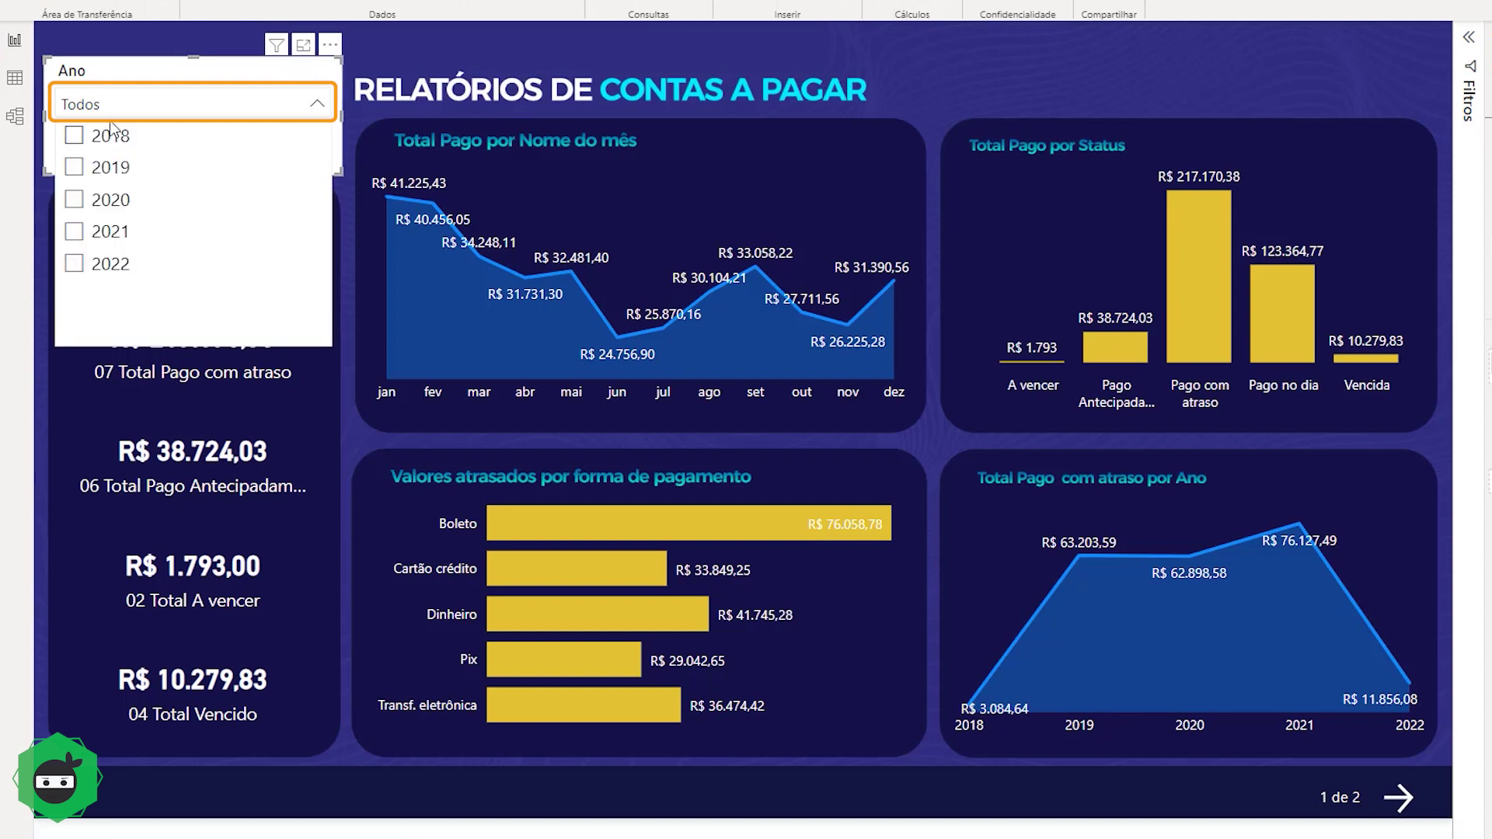
click(320, 108)
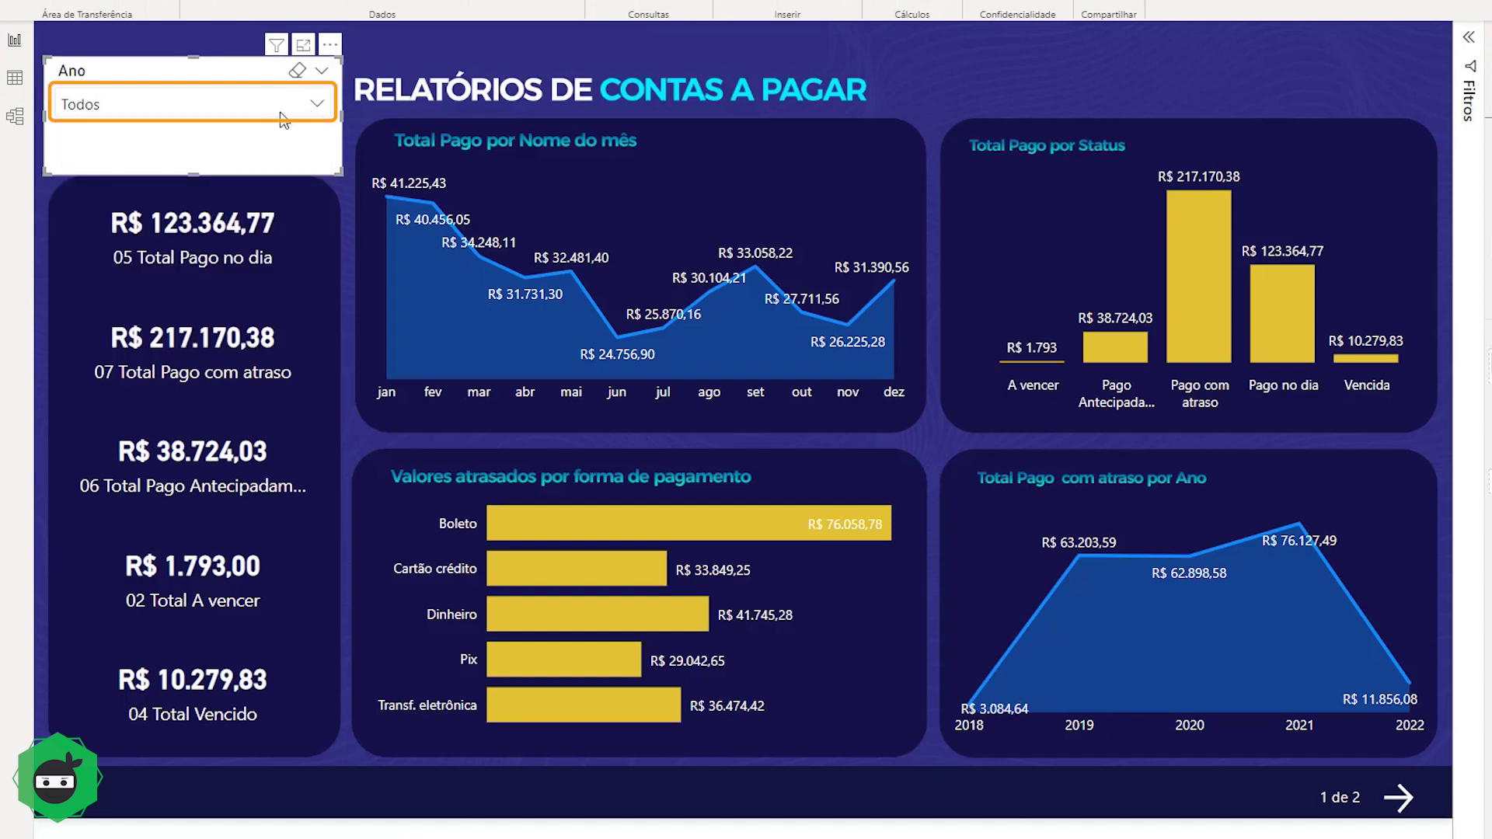
Switch the Ano slicer to a Lista checkbox list and make it taller.
click(321, 72)
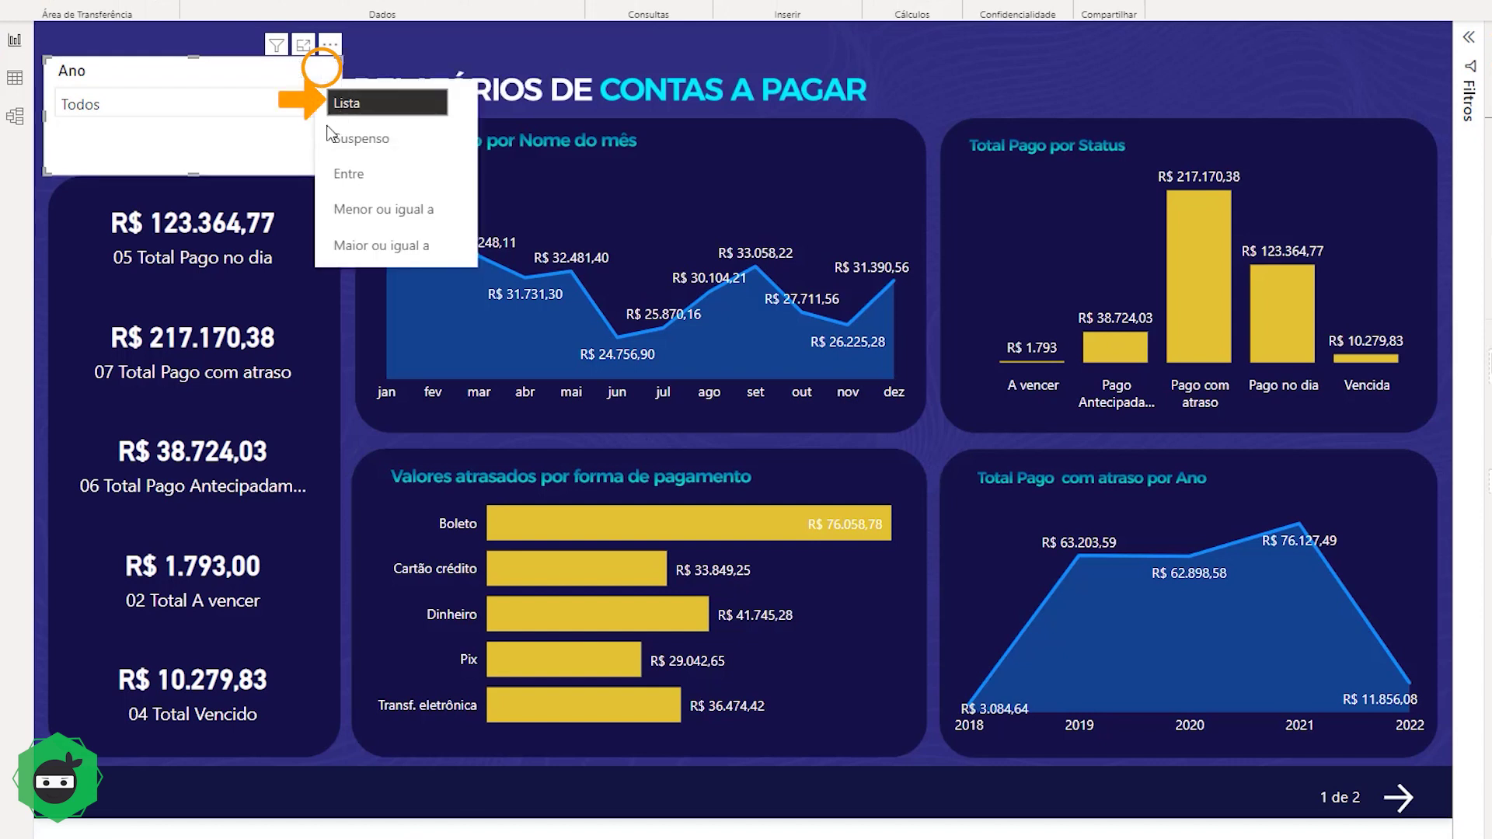
click(347, 103)
mouse_move(342, 174)
mouse_down()
mouse_move(325, 290)
mouse_move(278, 319)
mouse_up()
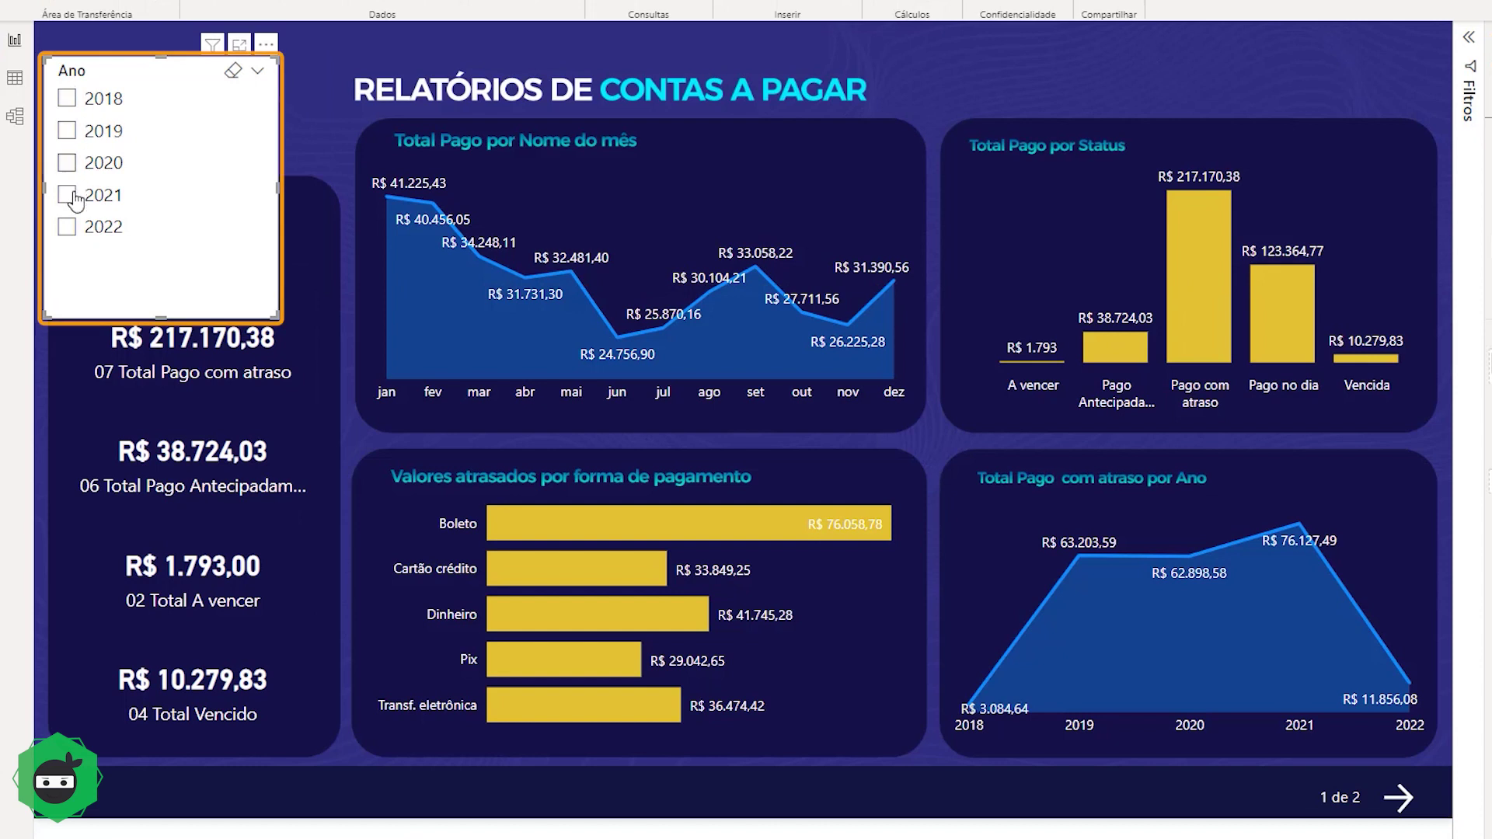
Filter the dashboard to 2020, then 2019, and set the slicer back to Suspenso.
click(68, 163)
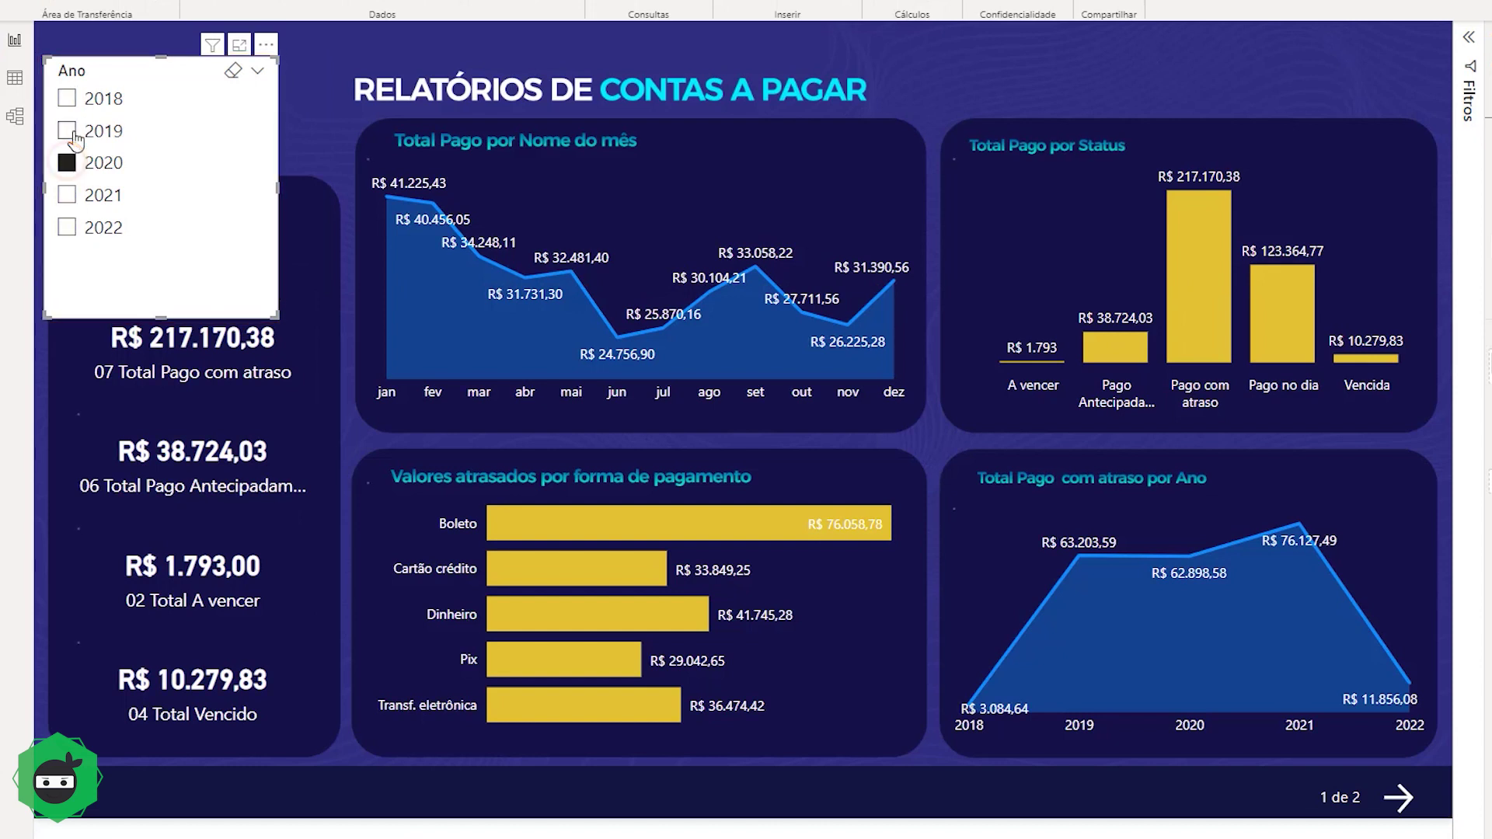
click(73, 134)
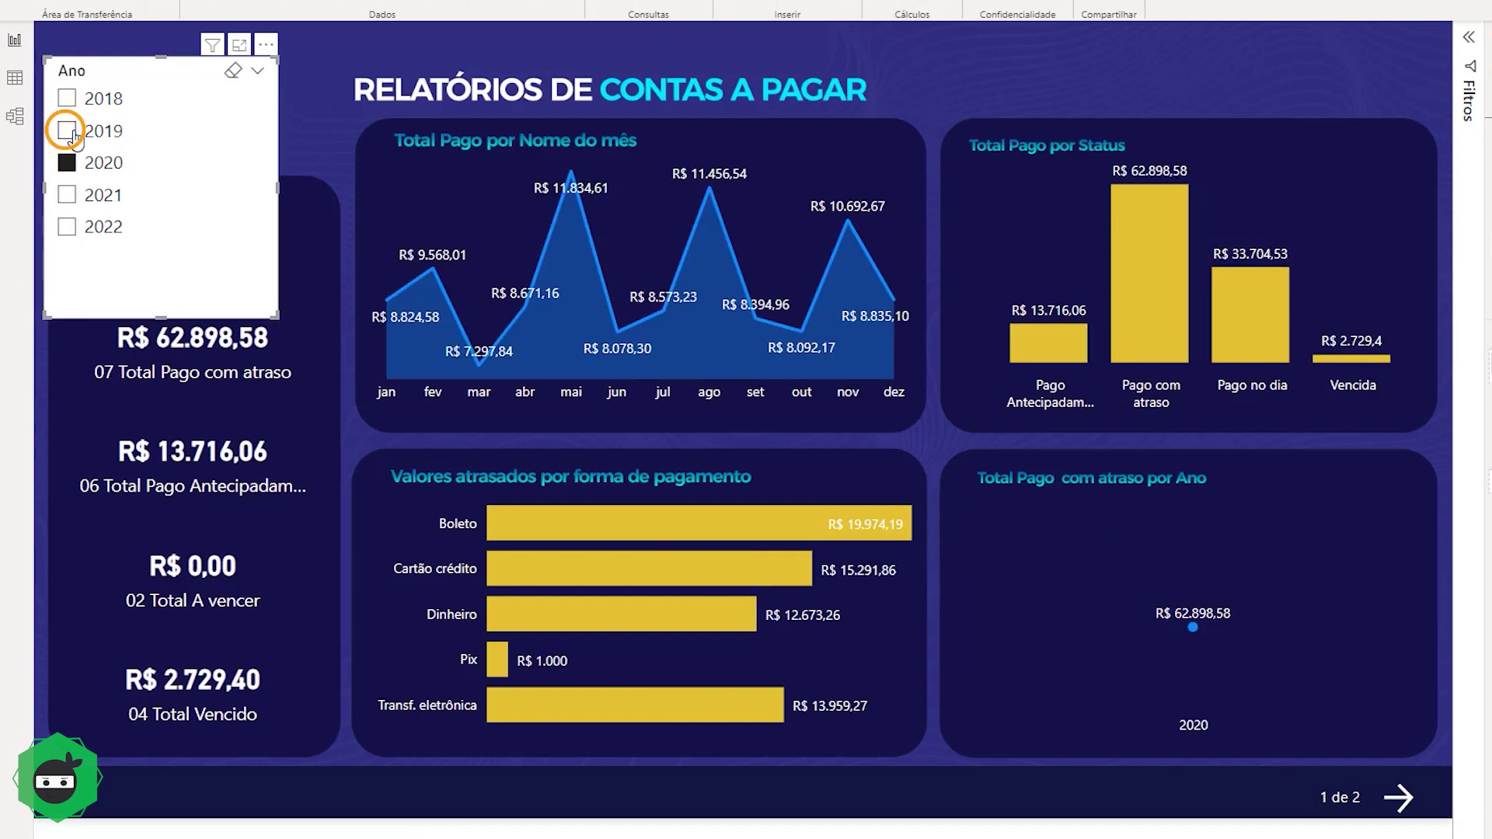
click(258, 71)
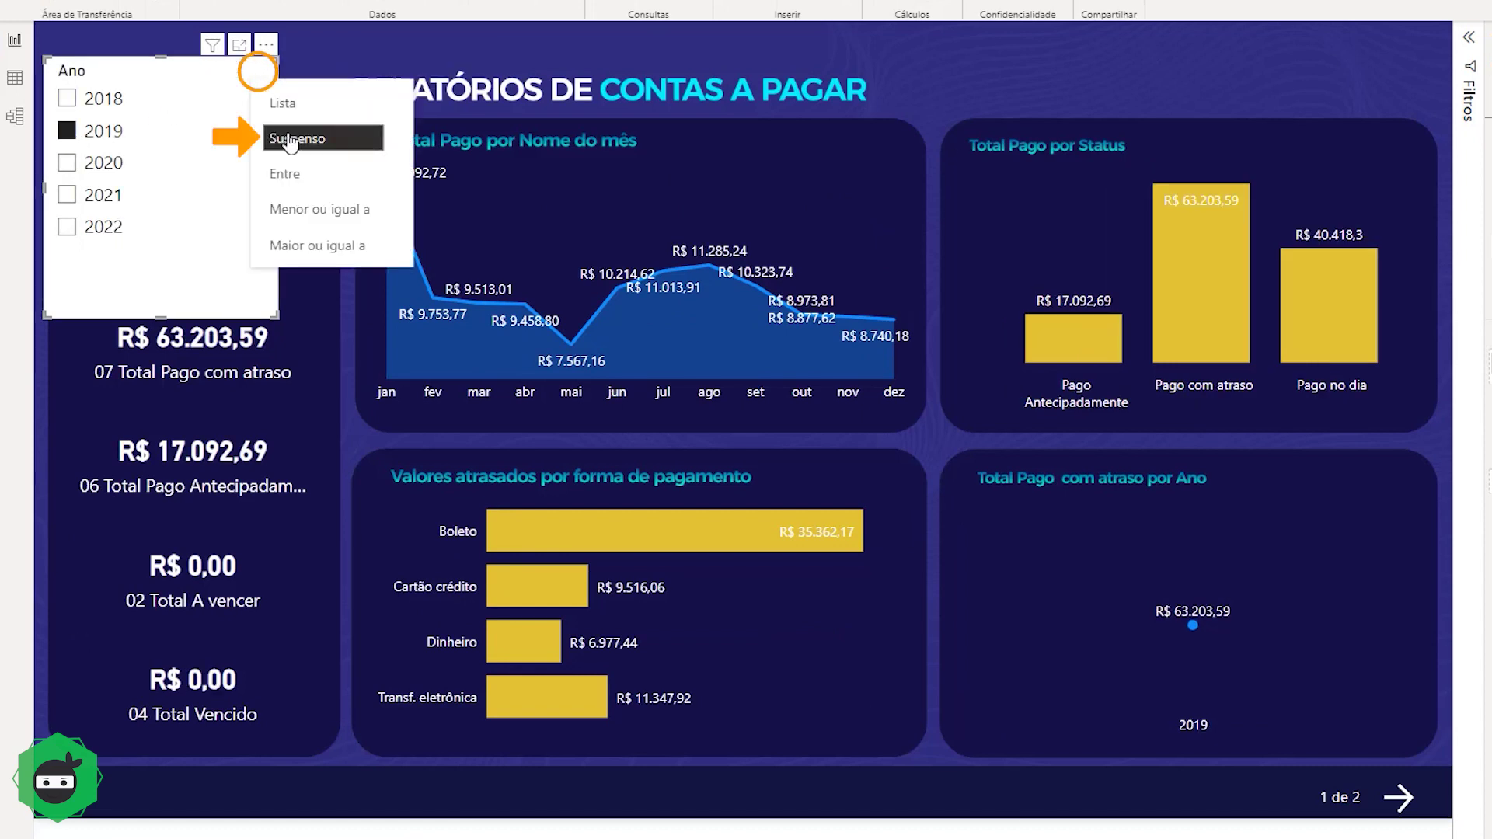
click(289, 145)
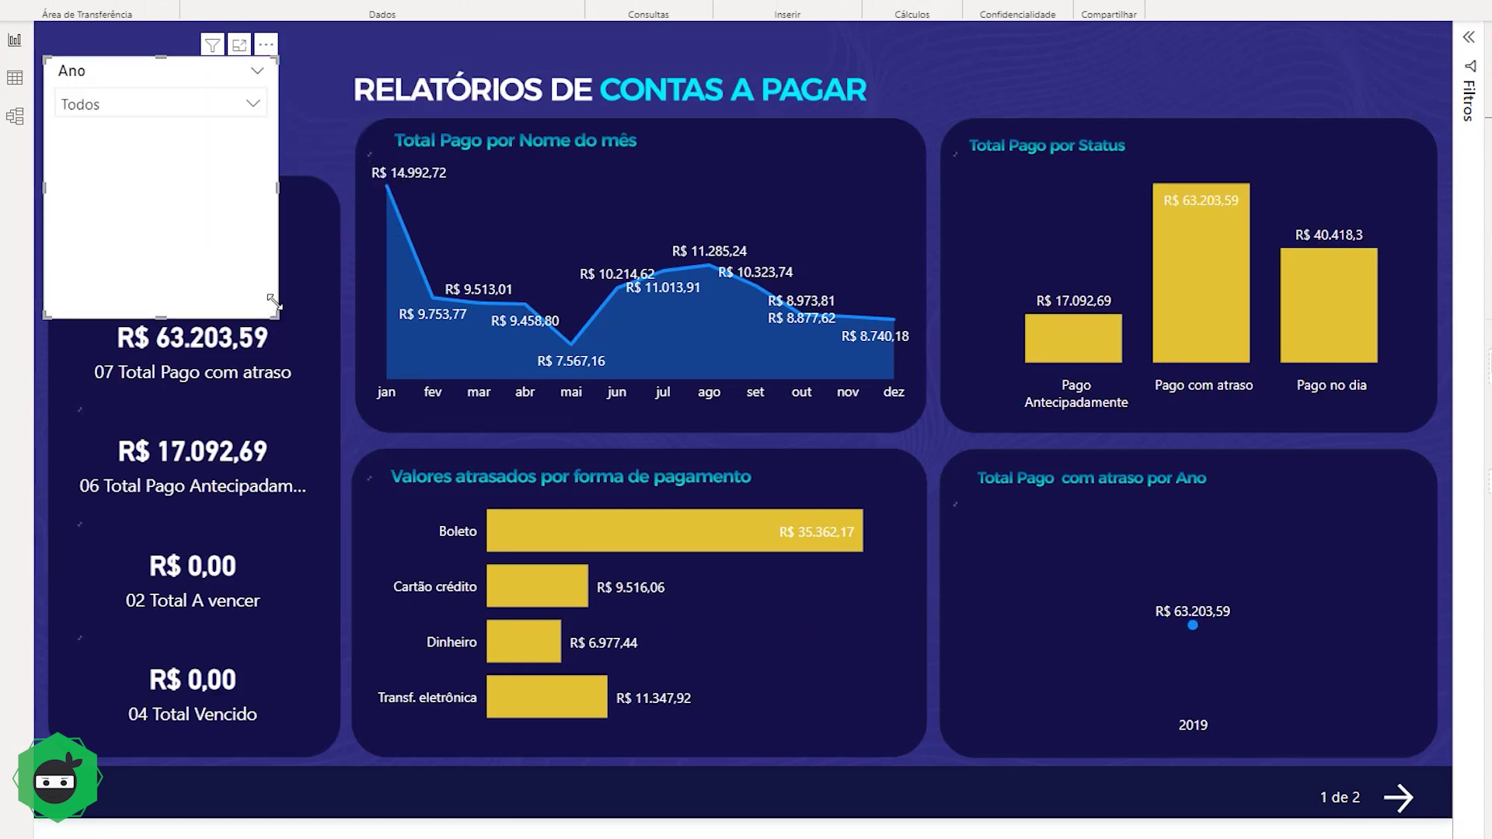
Resize the Ano dropdown wider and shorter and align it with the totals card.
drag(273, 301, 333, 143)
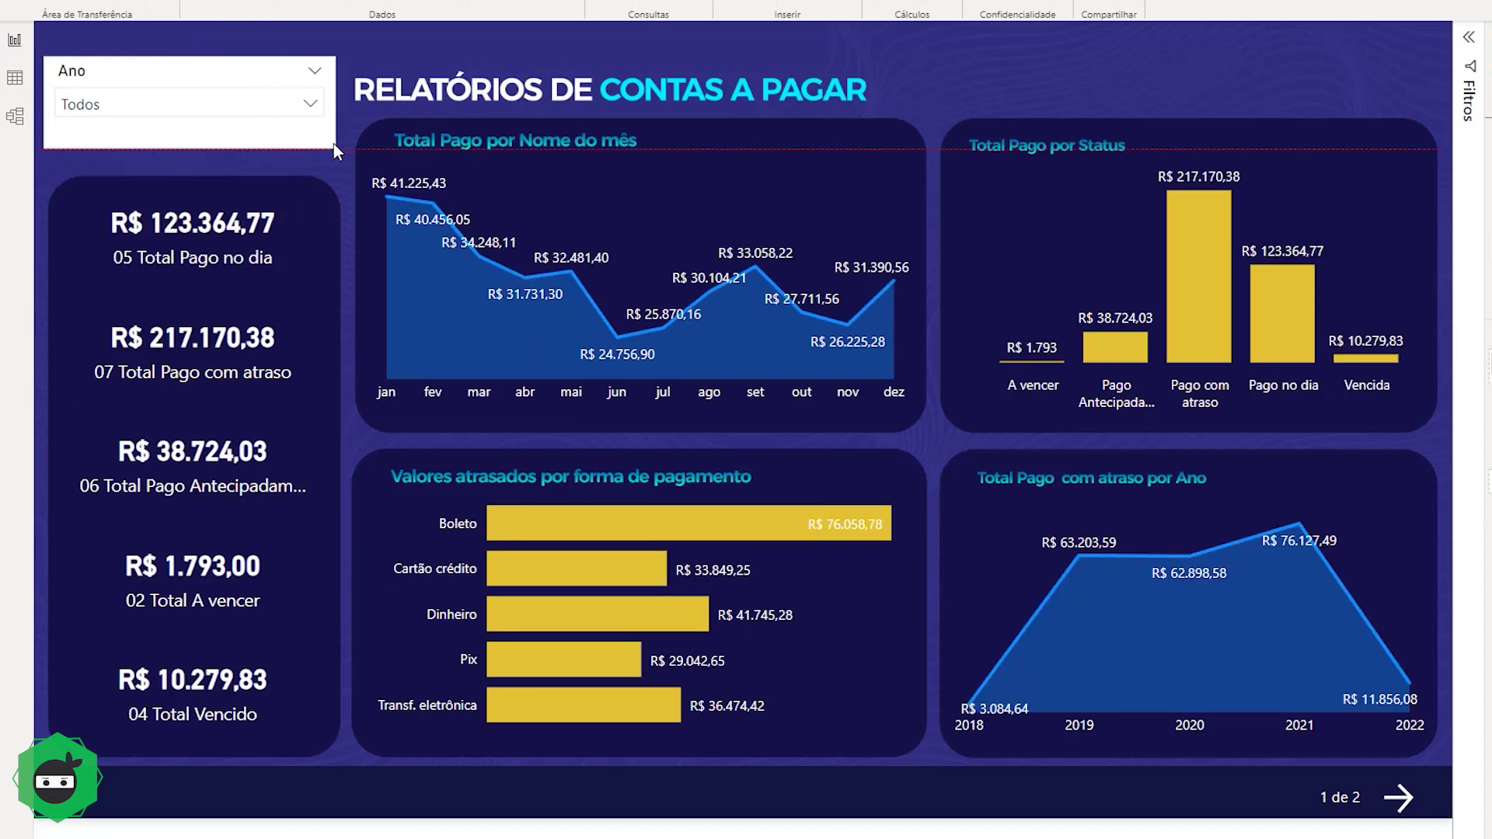
drag(226, 71, 232, 79)
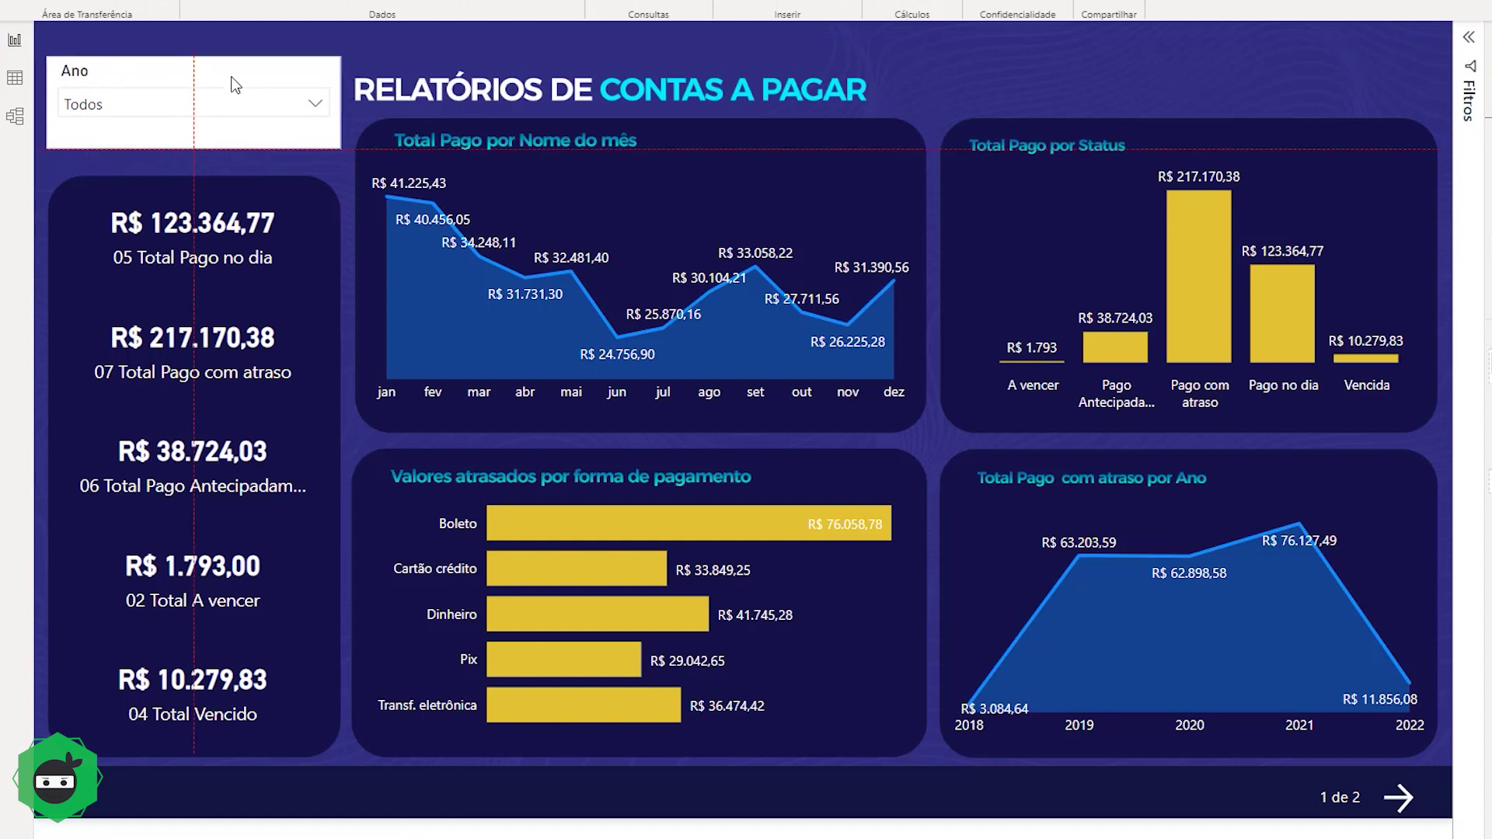
drag(236, 85, 235, 85)
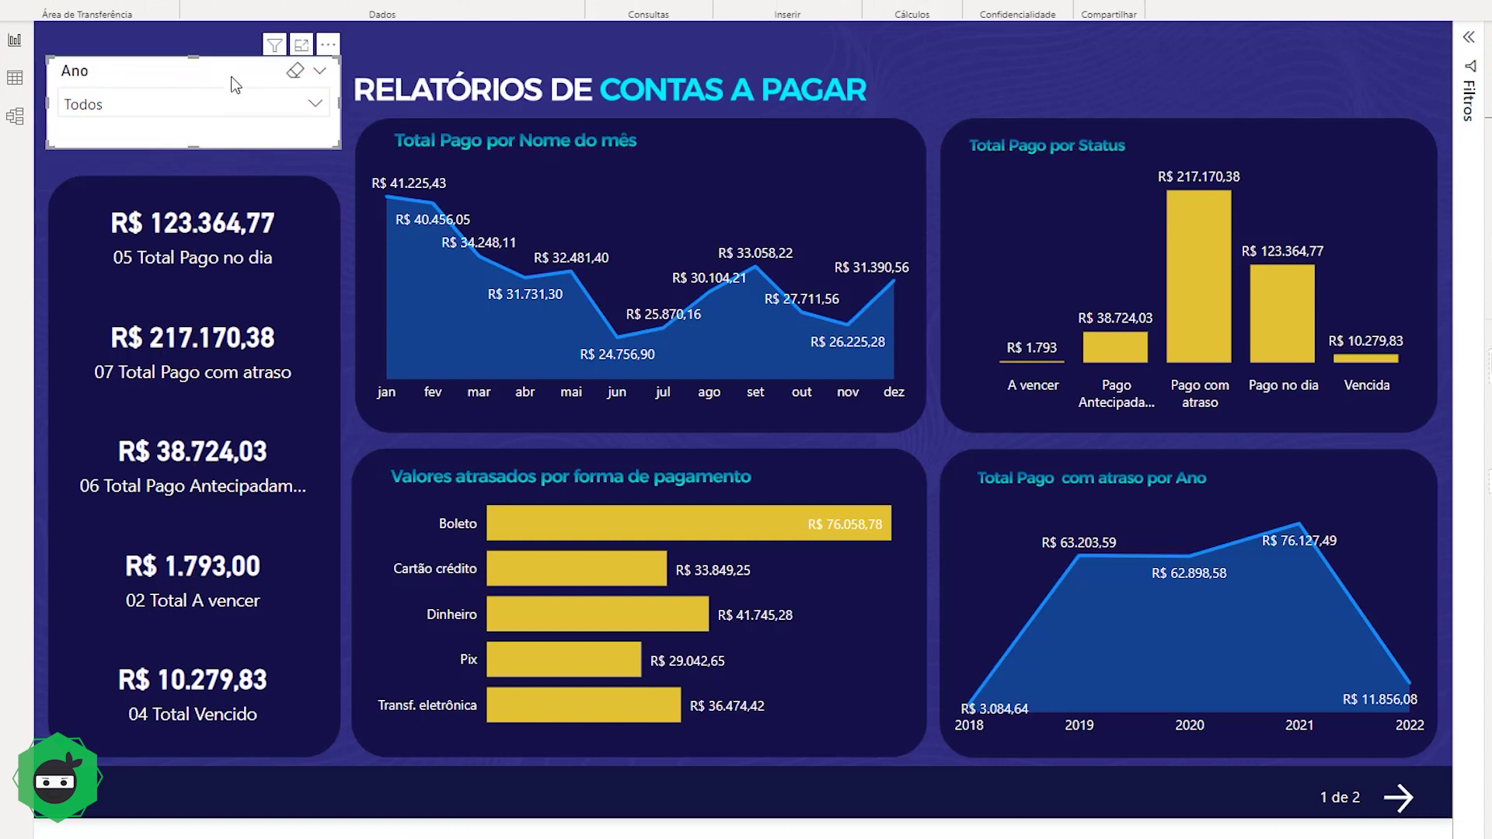
Test the dropdown with 2019 and 2020, then clear it back to Todos.
click(315, 107)
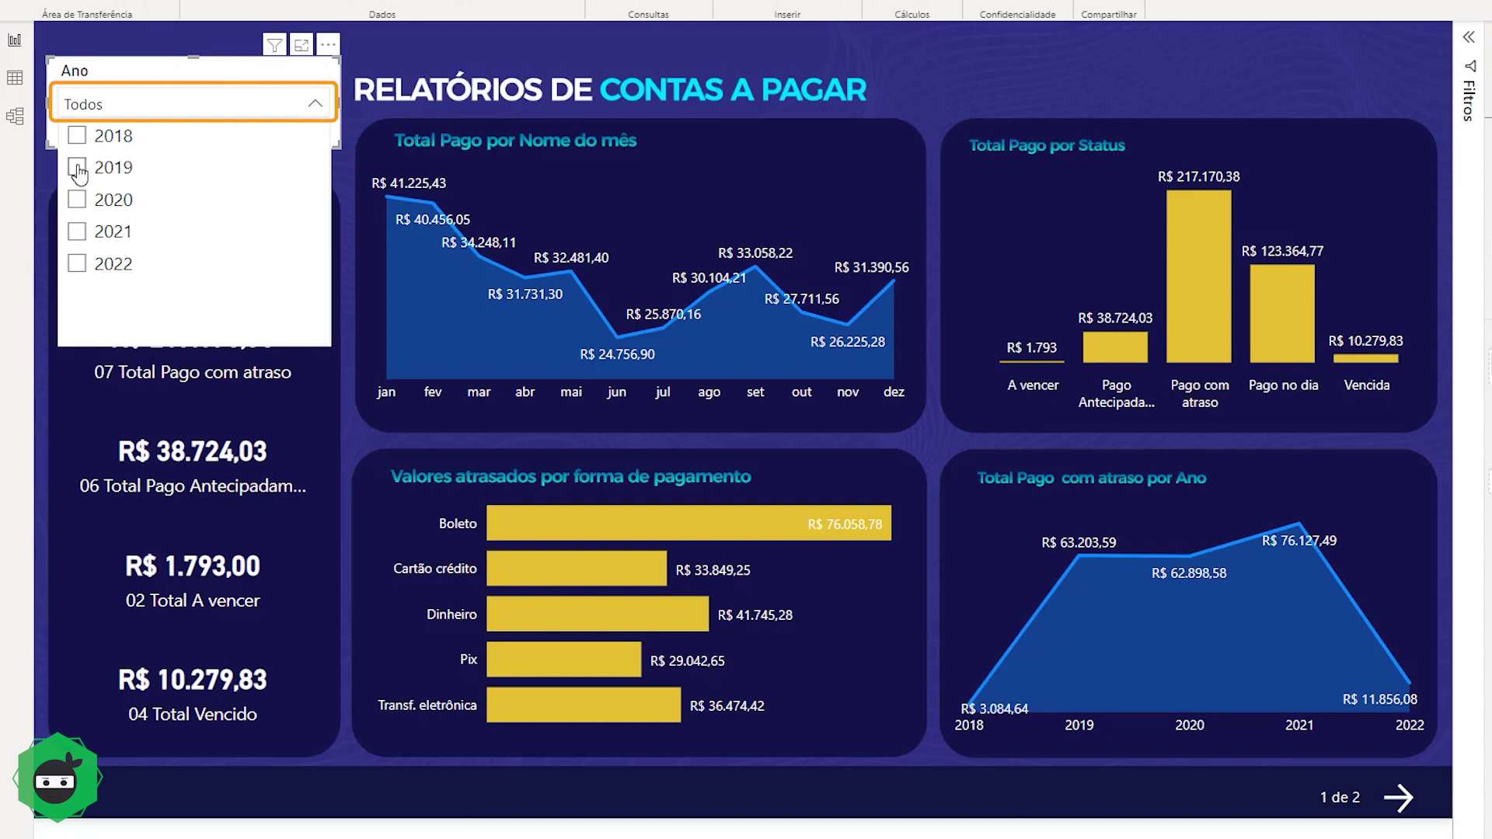
click(77, 168)
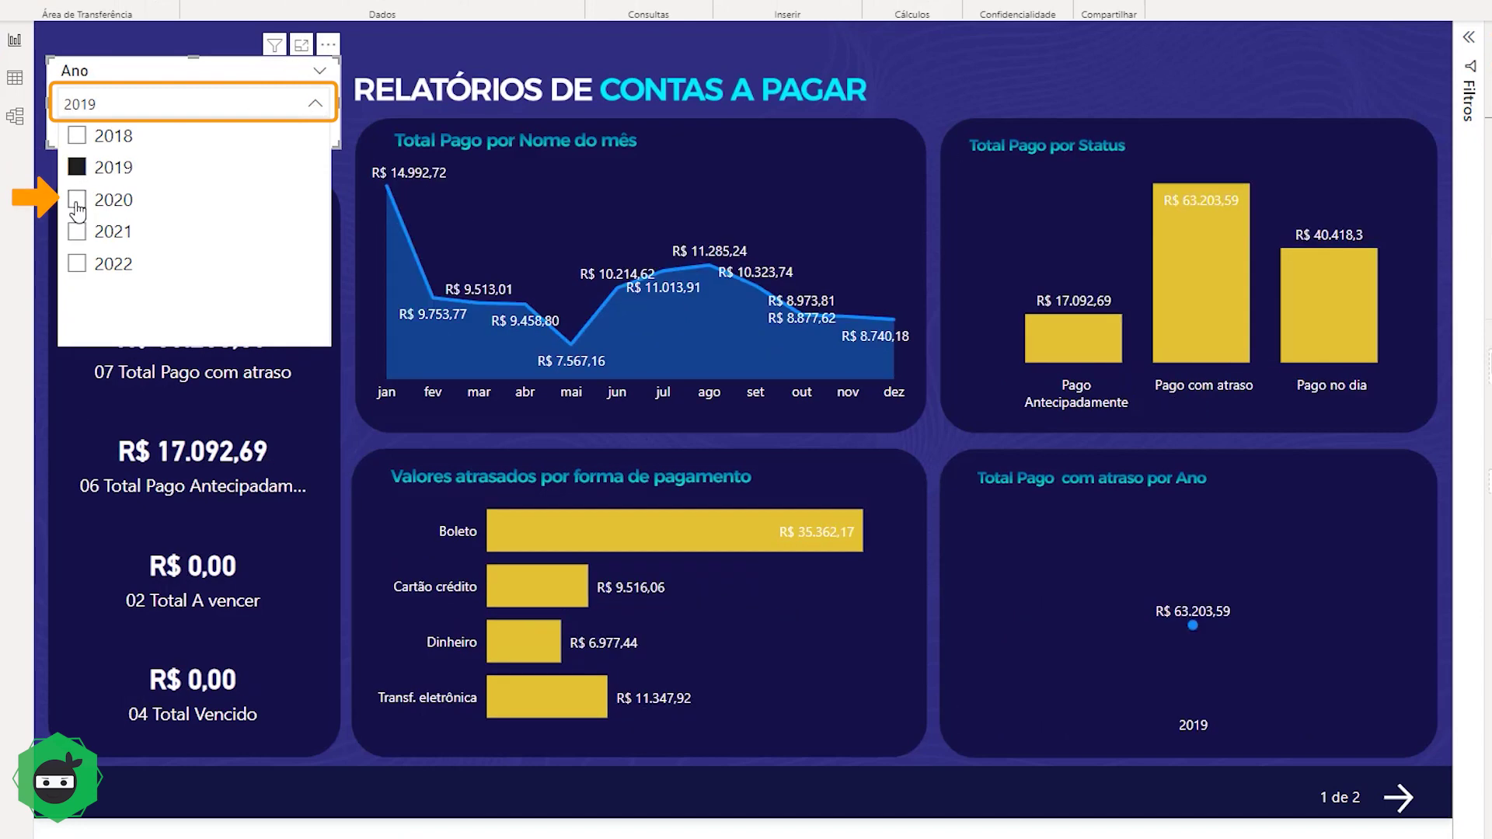
click(77, 200)
click(77, 200)
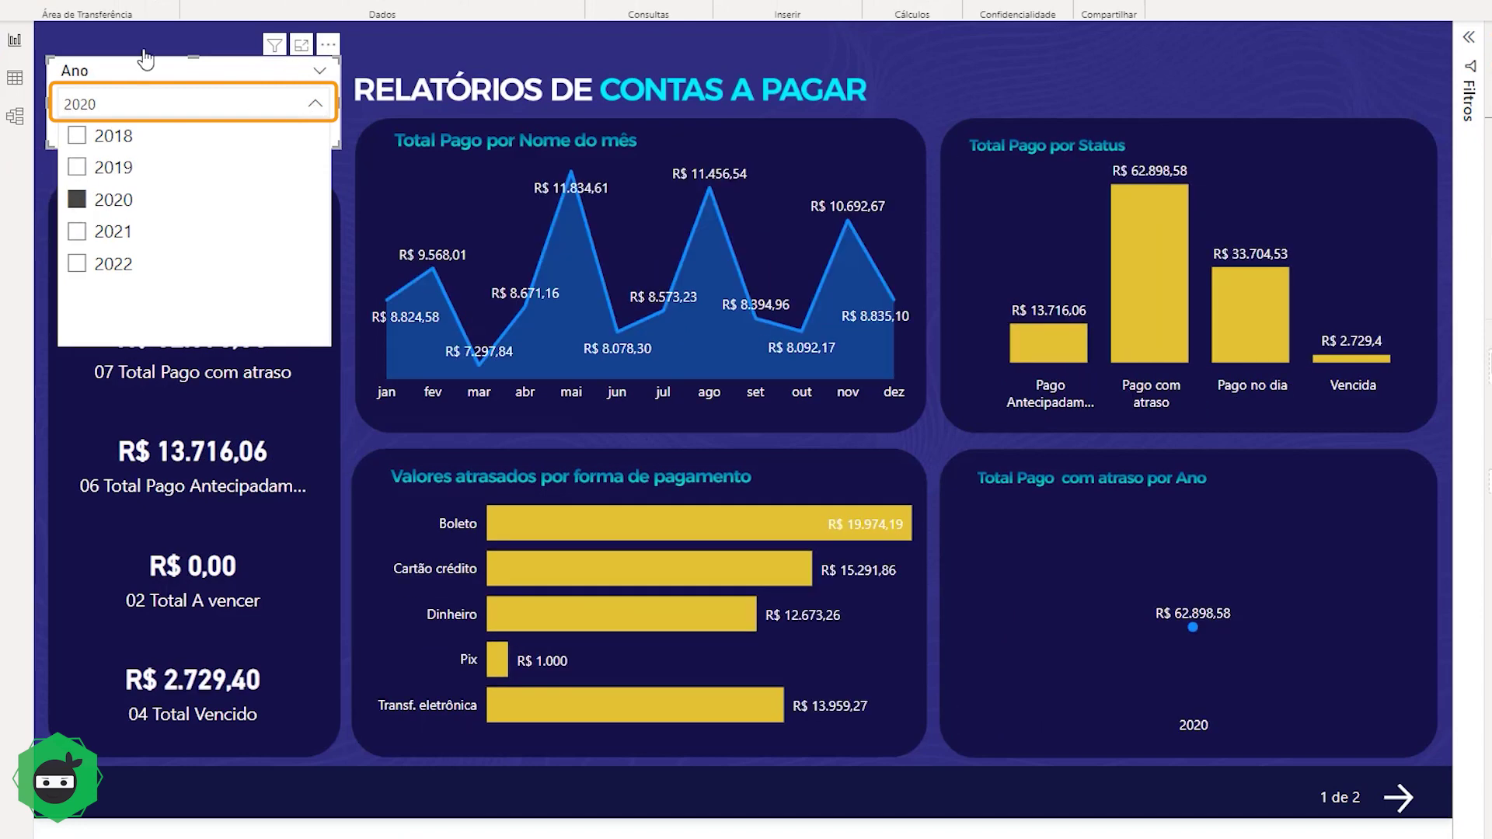
click(141, 35)
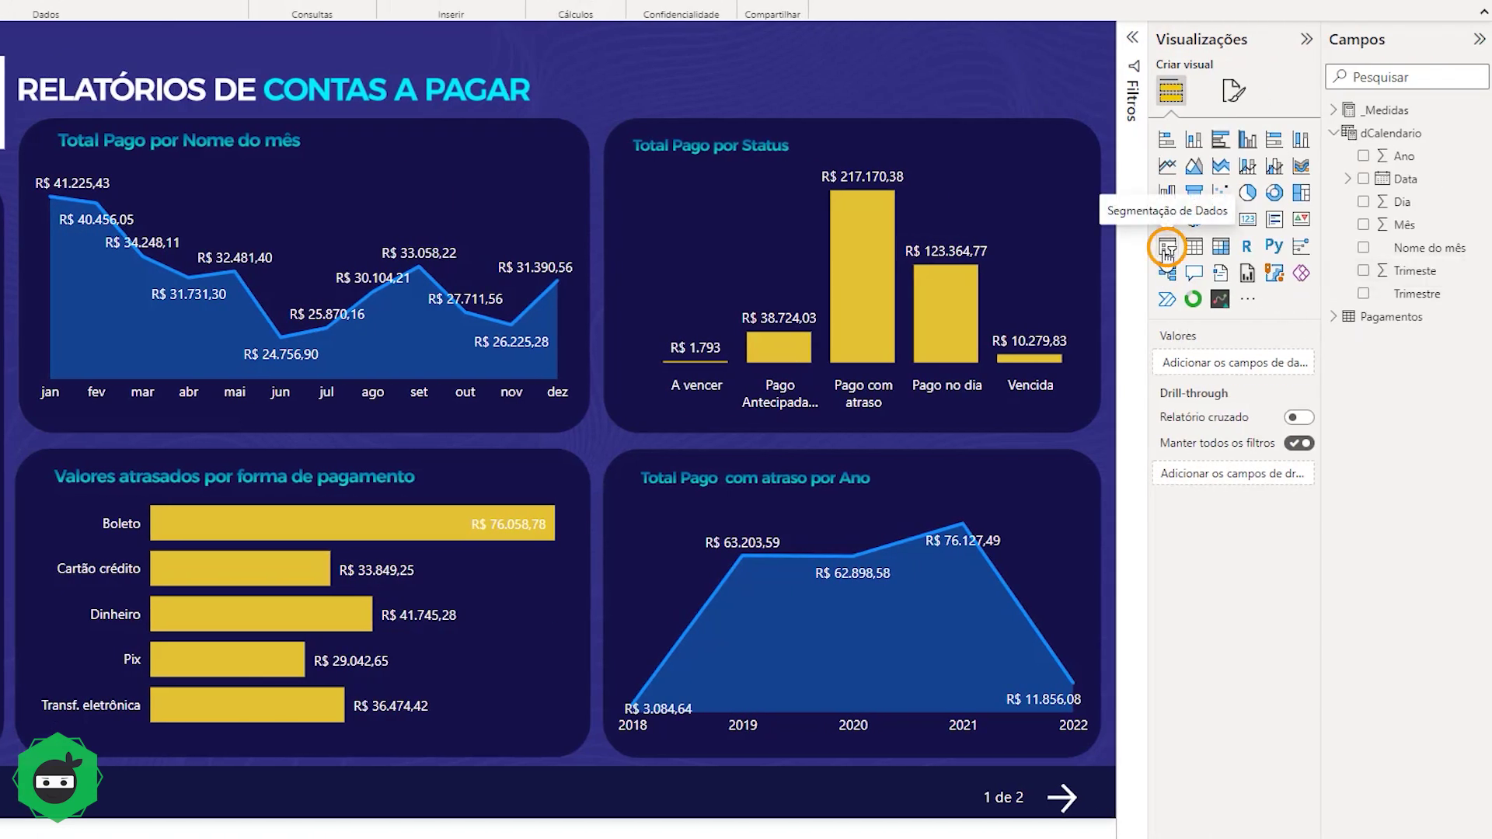
Discard an empty new slicer, then copy and paste the Ano slicer below the original.
click(1167, 250)
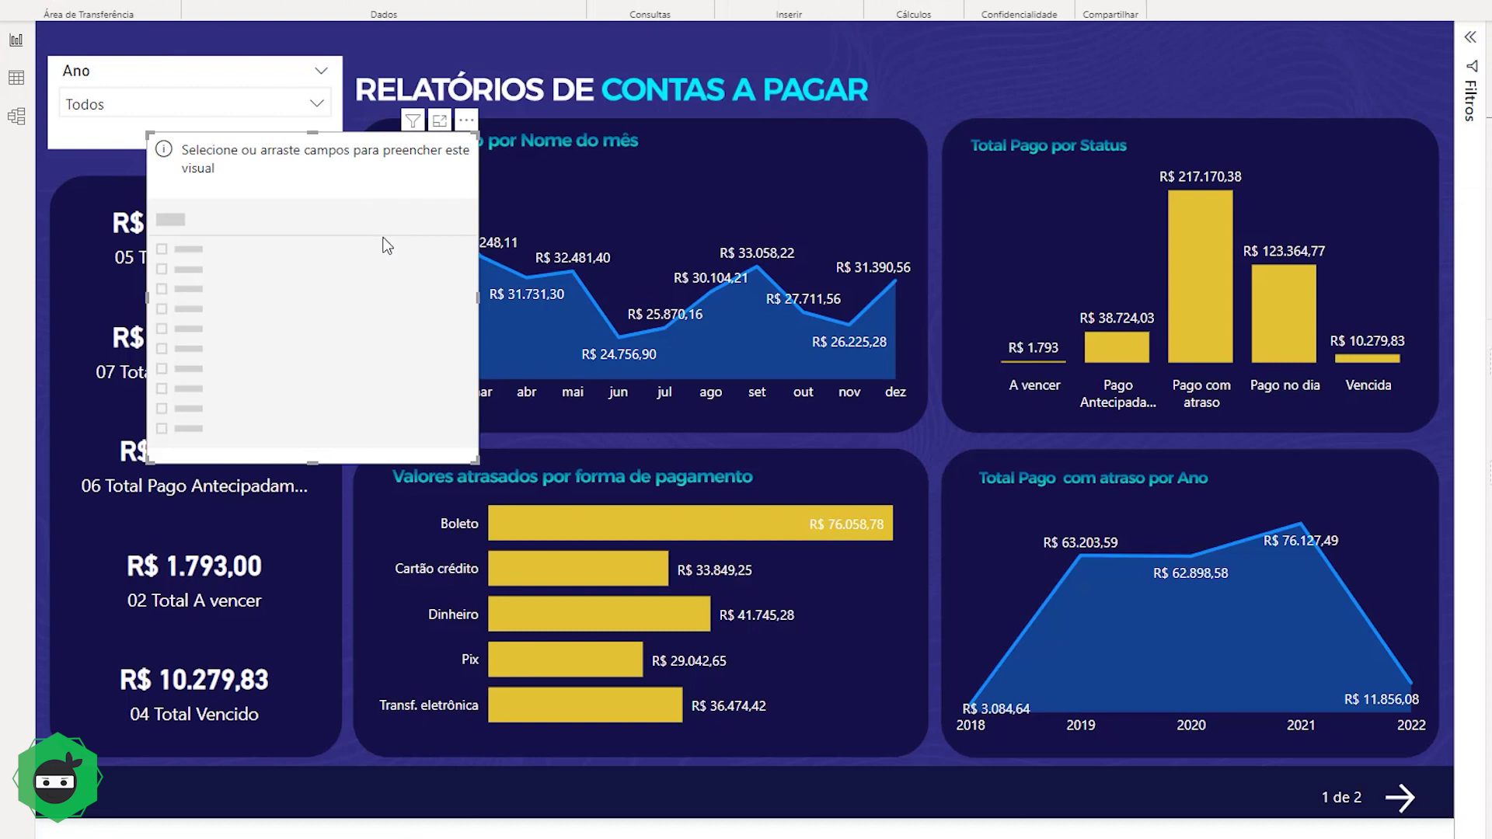
key(Delete)
click(242, 79)
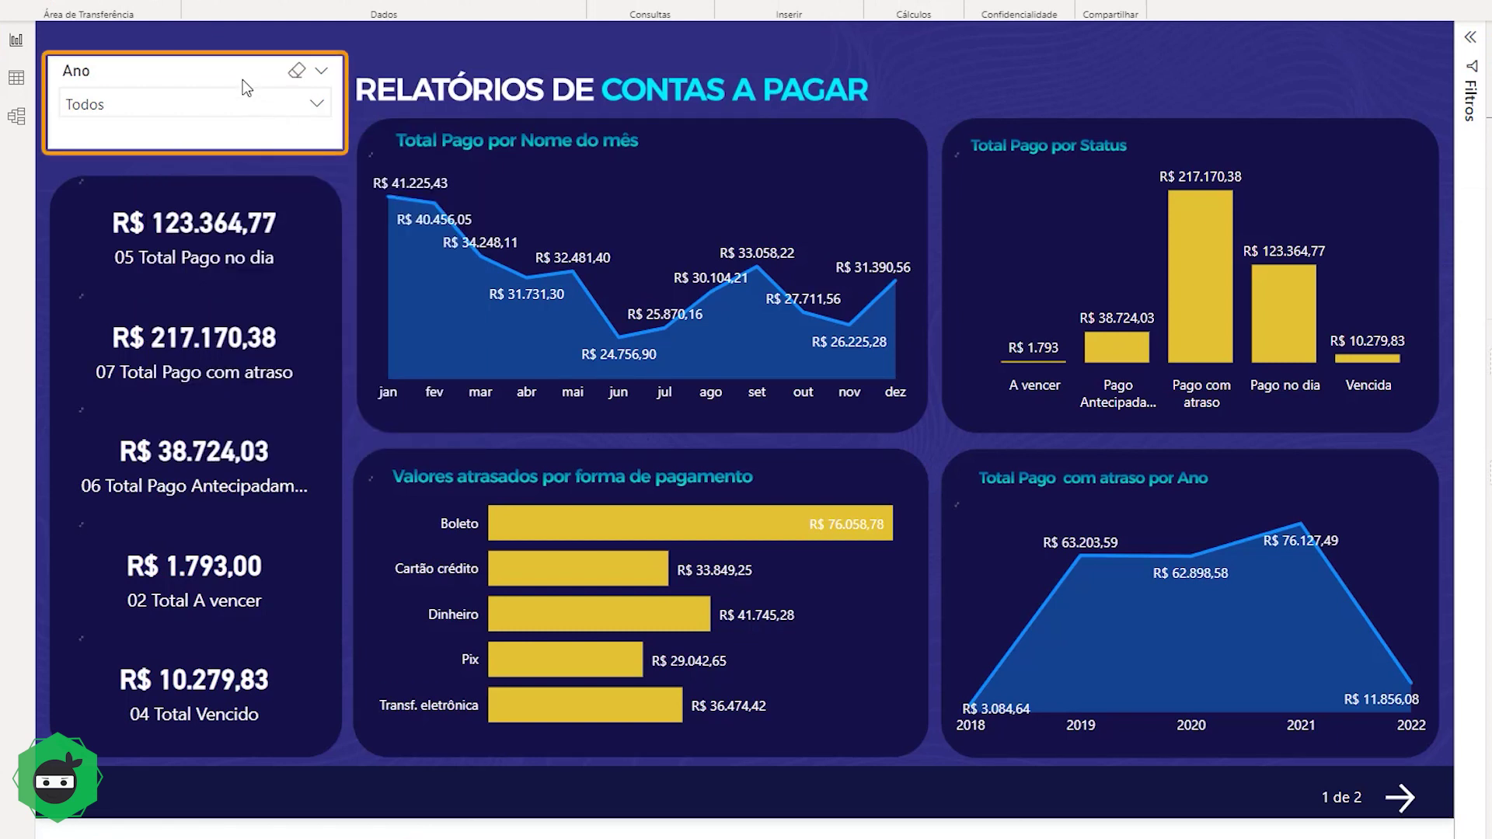
key(ctrl+c)
key(ctrl+v)
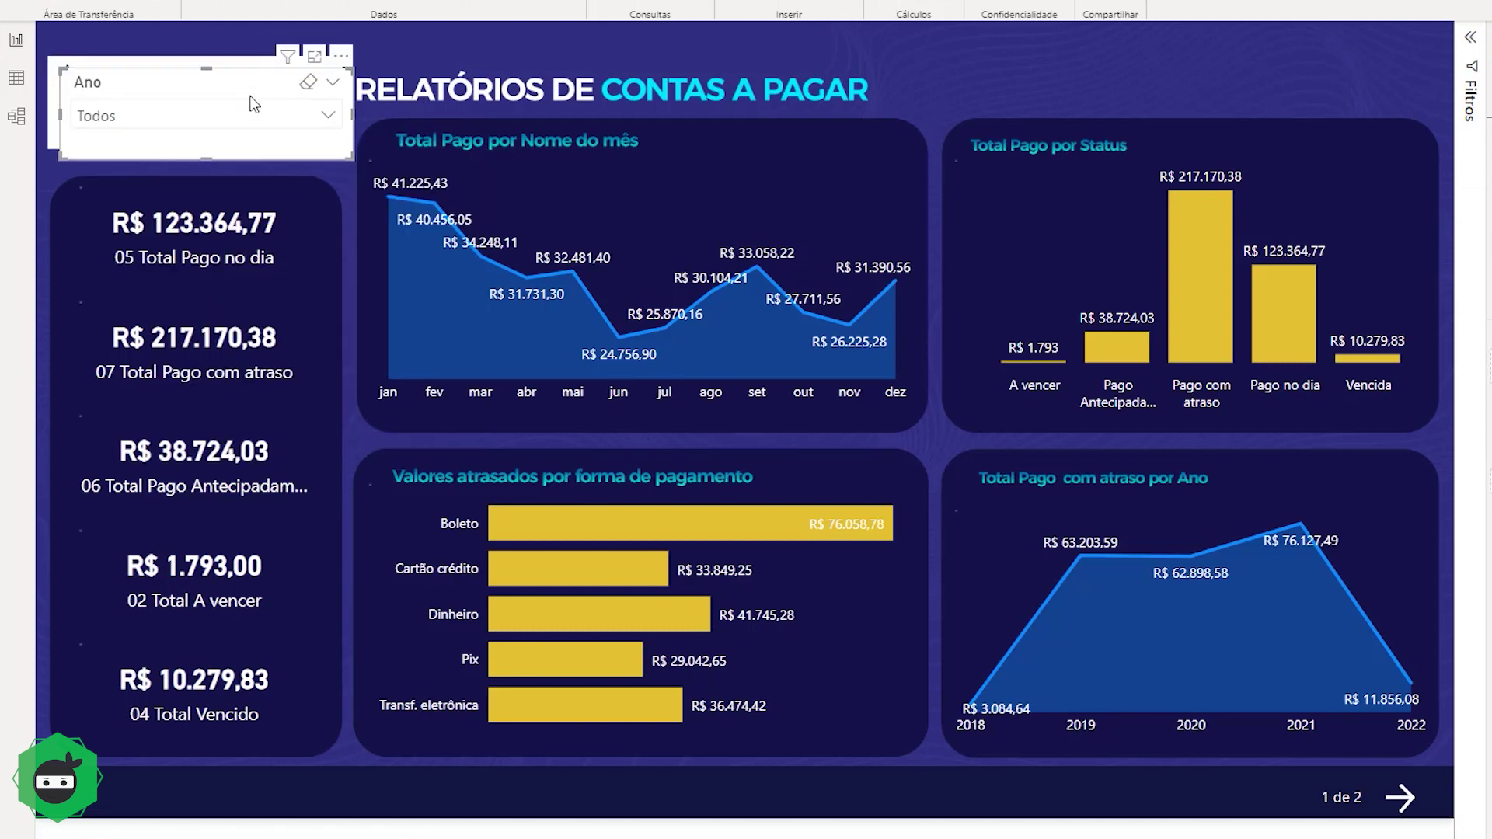
drag(237, 230, 233, 260)
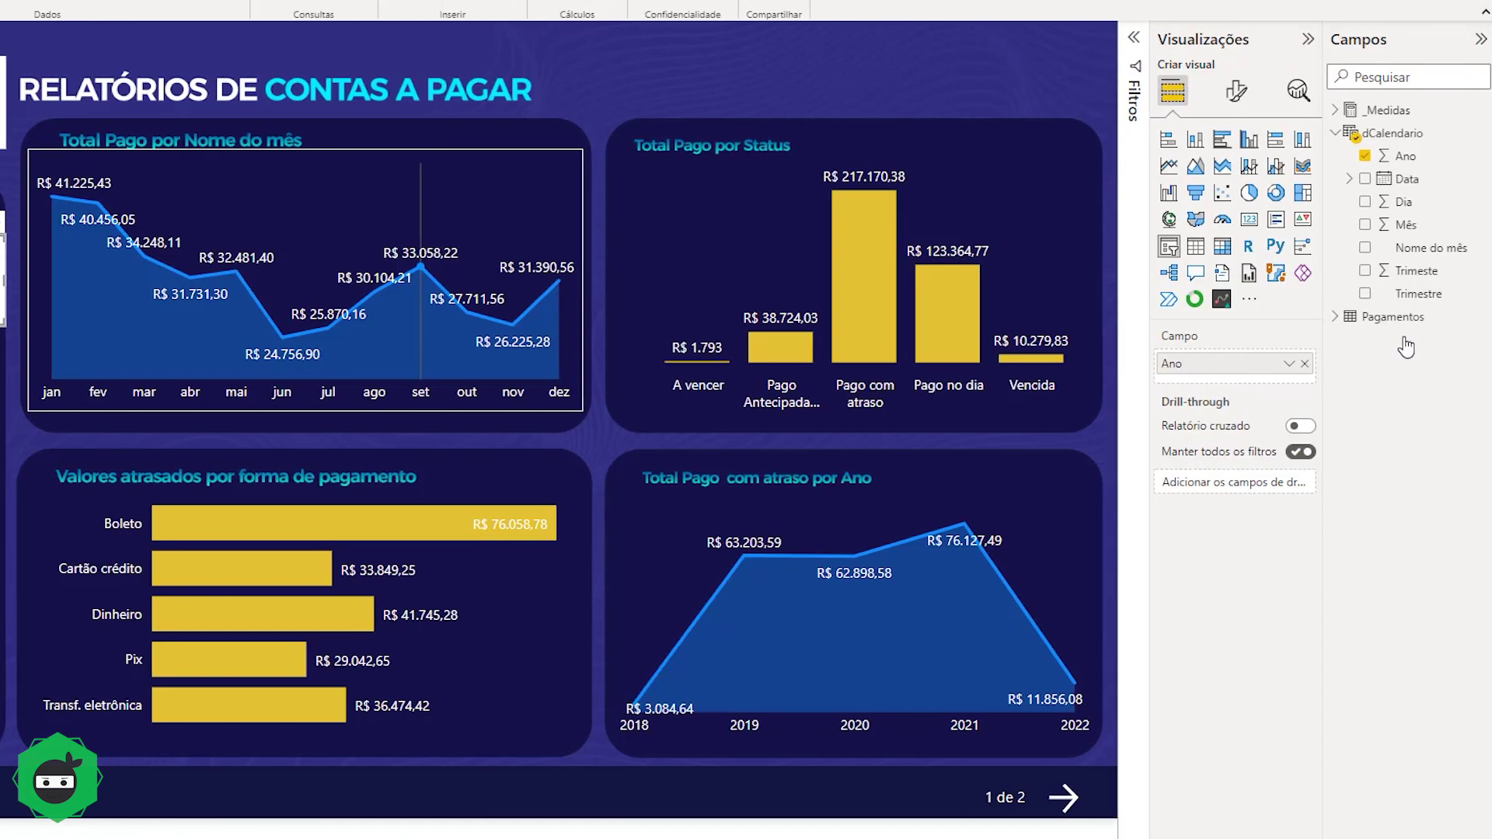
Replace Ano with Nome do mês in the copy, test its month list, and reselect Ano.
click(1305, 363)
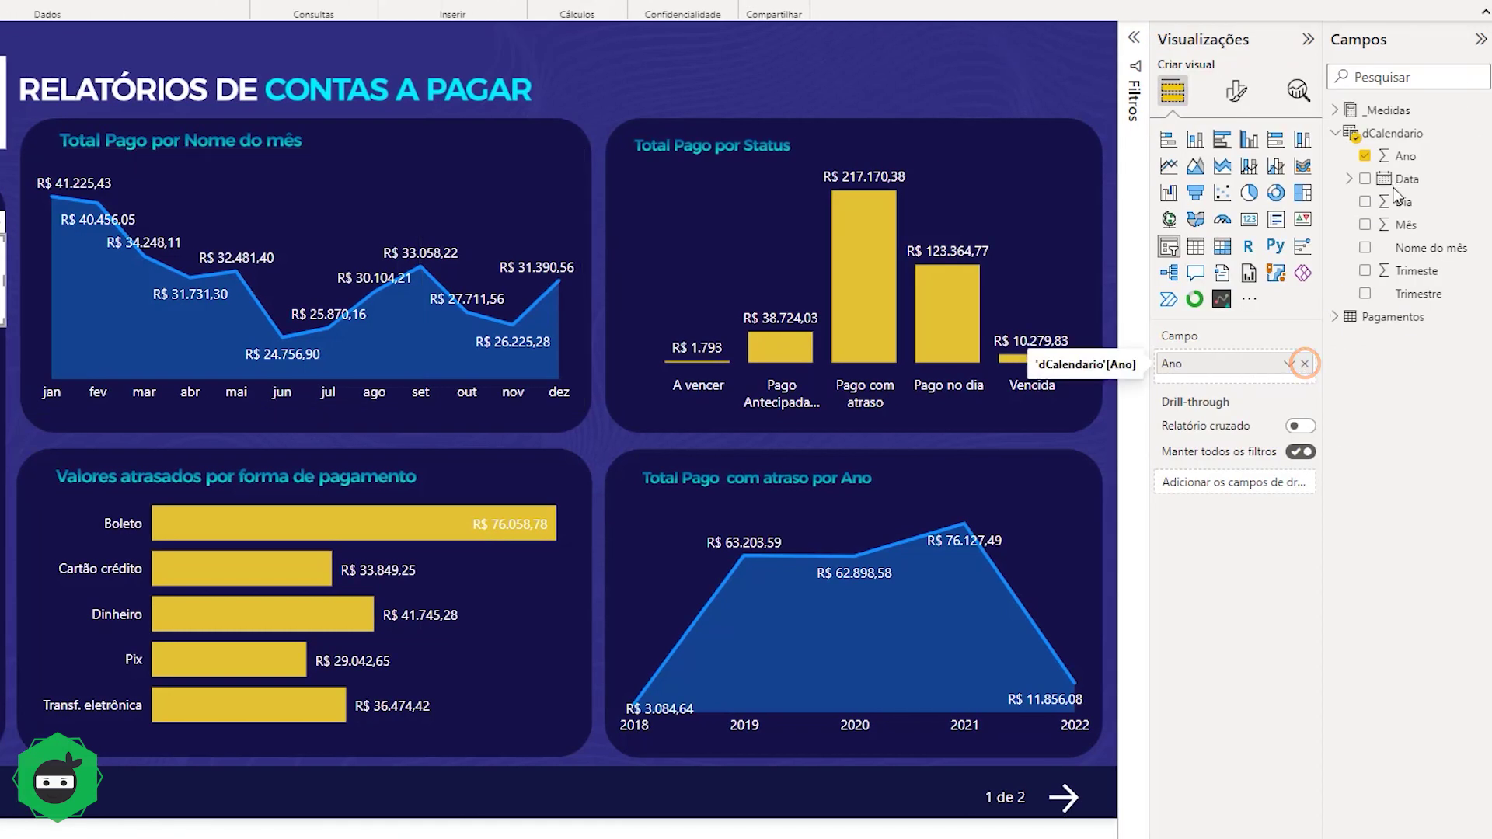
click(1305, 364)
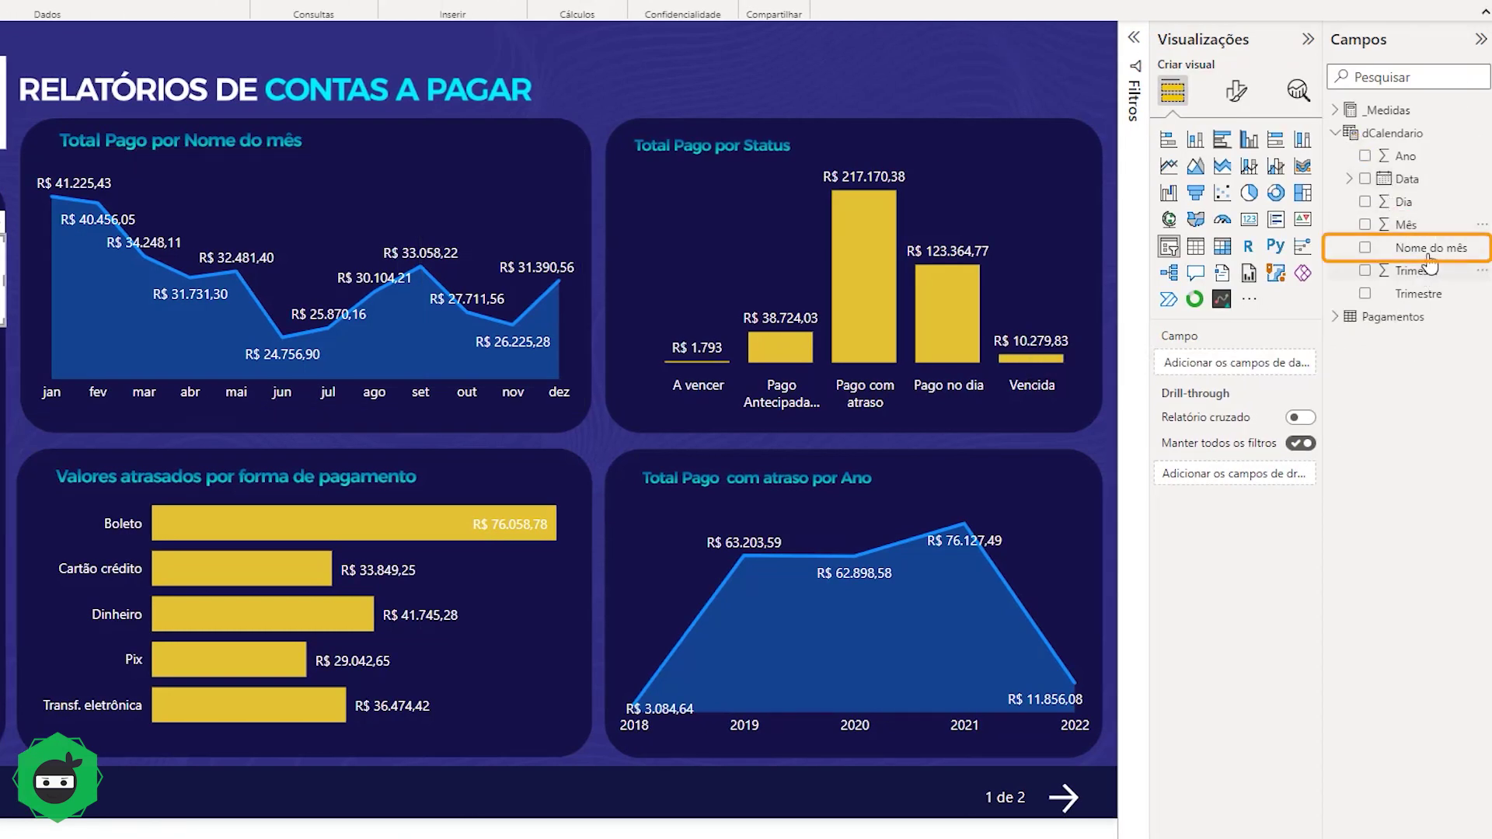
drag(1430, 247, 1239, 371)
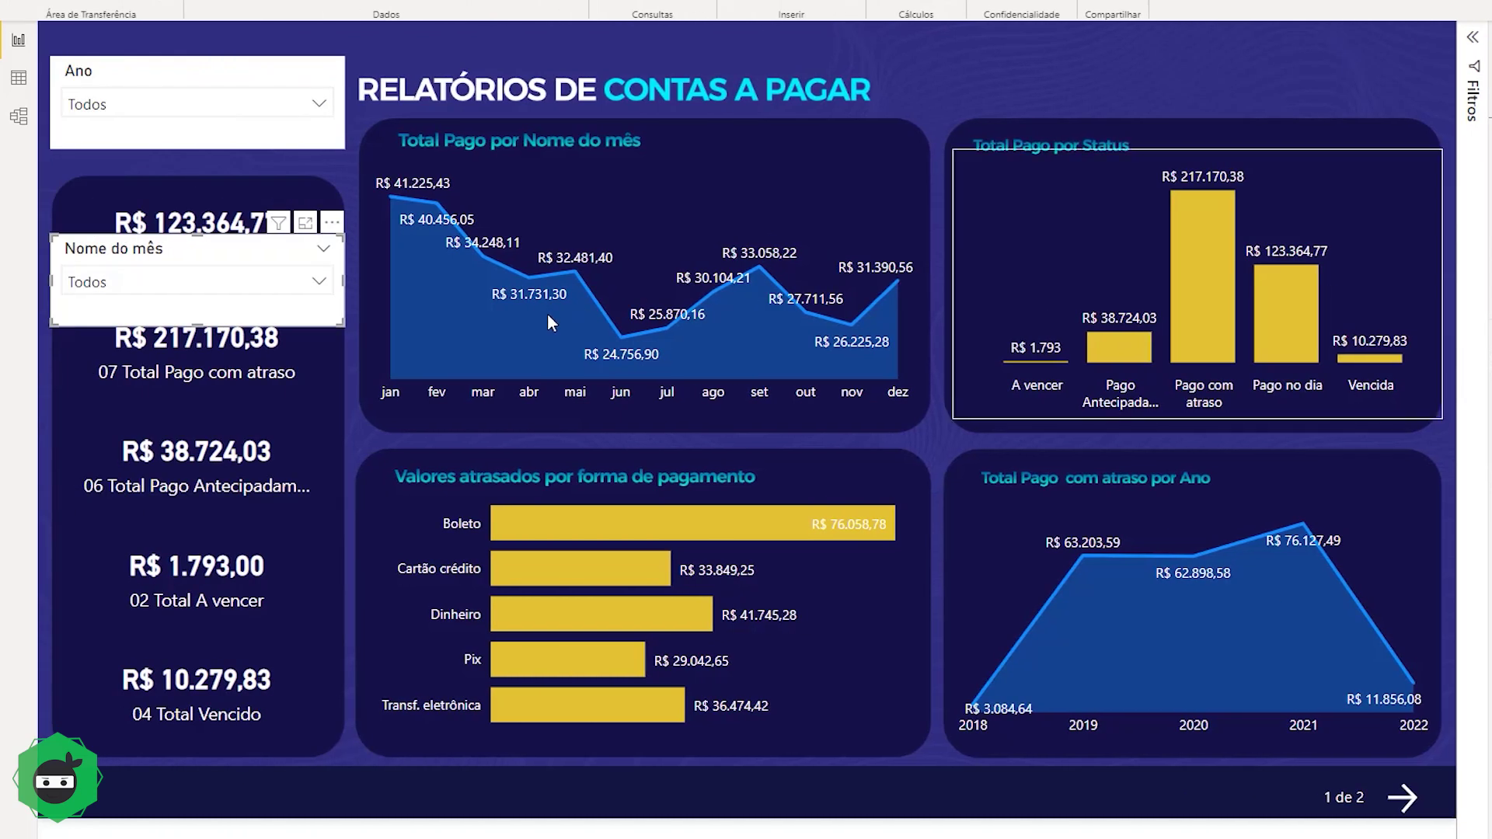
click(300, 284)
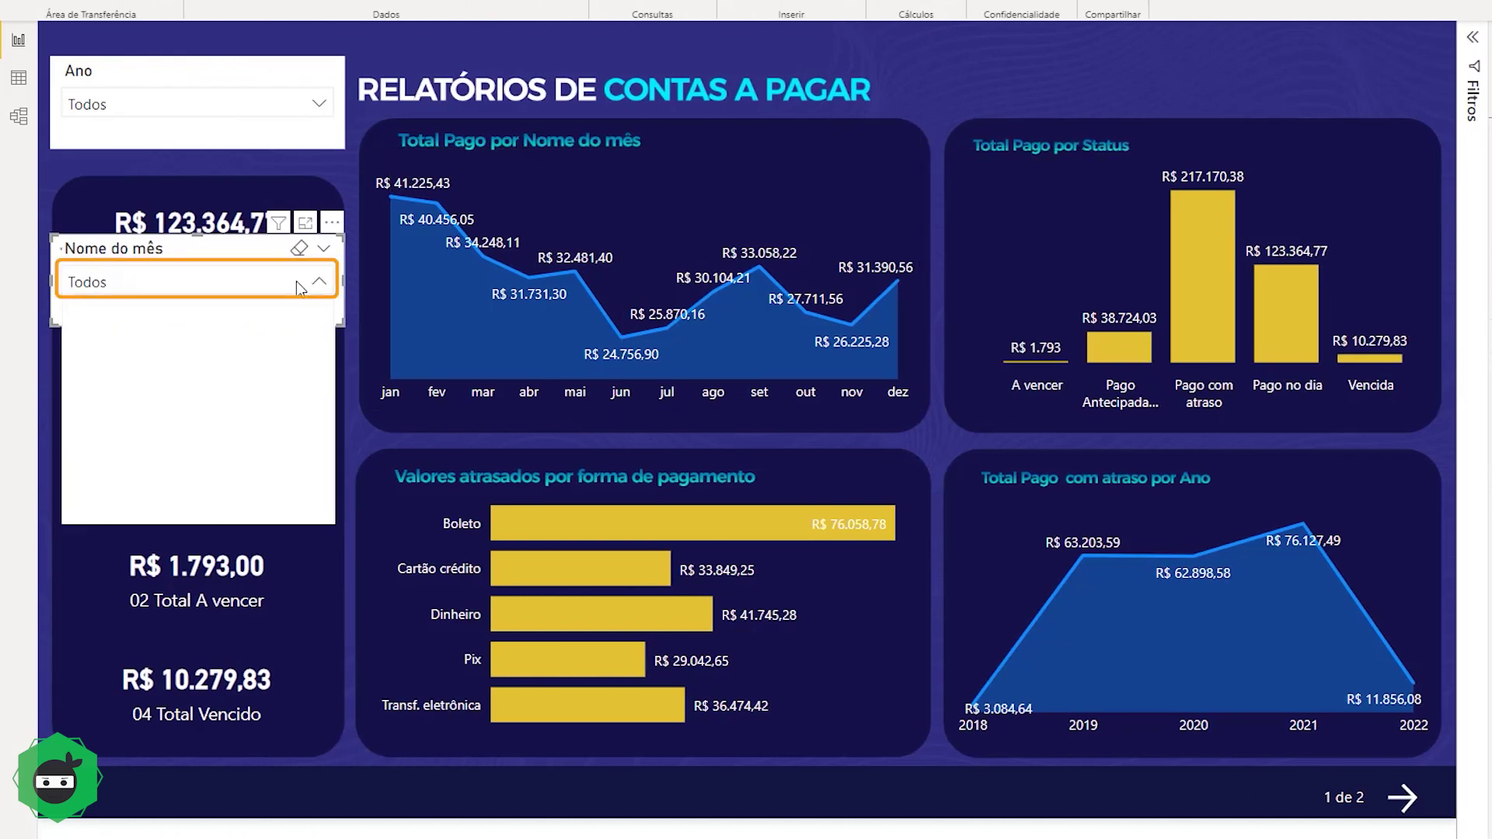
click(169, 246)
click(235, 82)
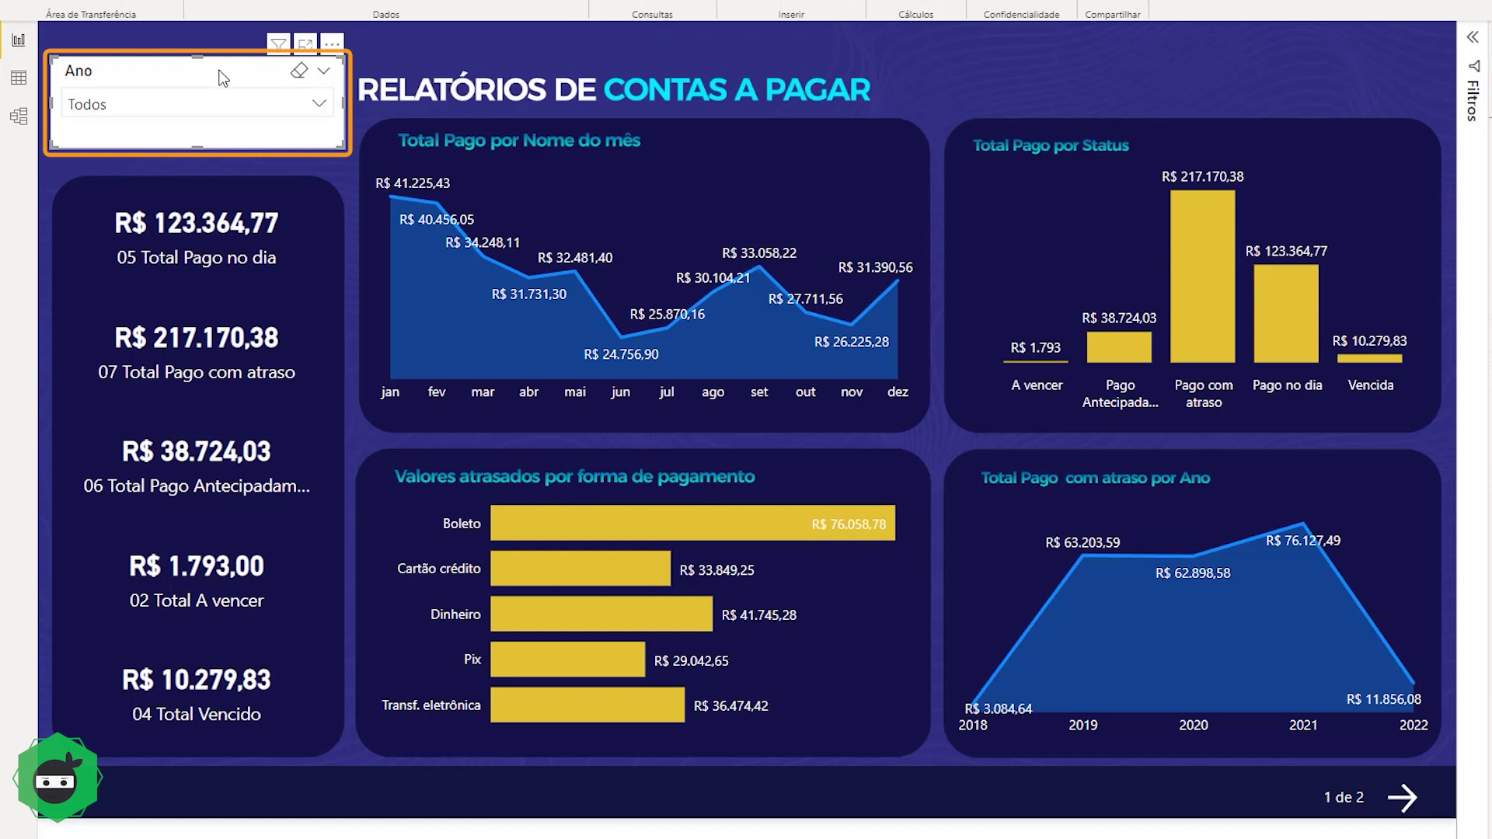
click(208, 115)
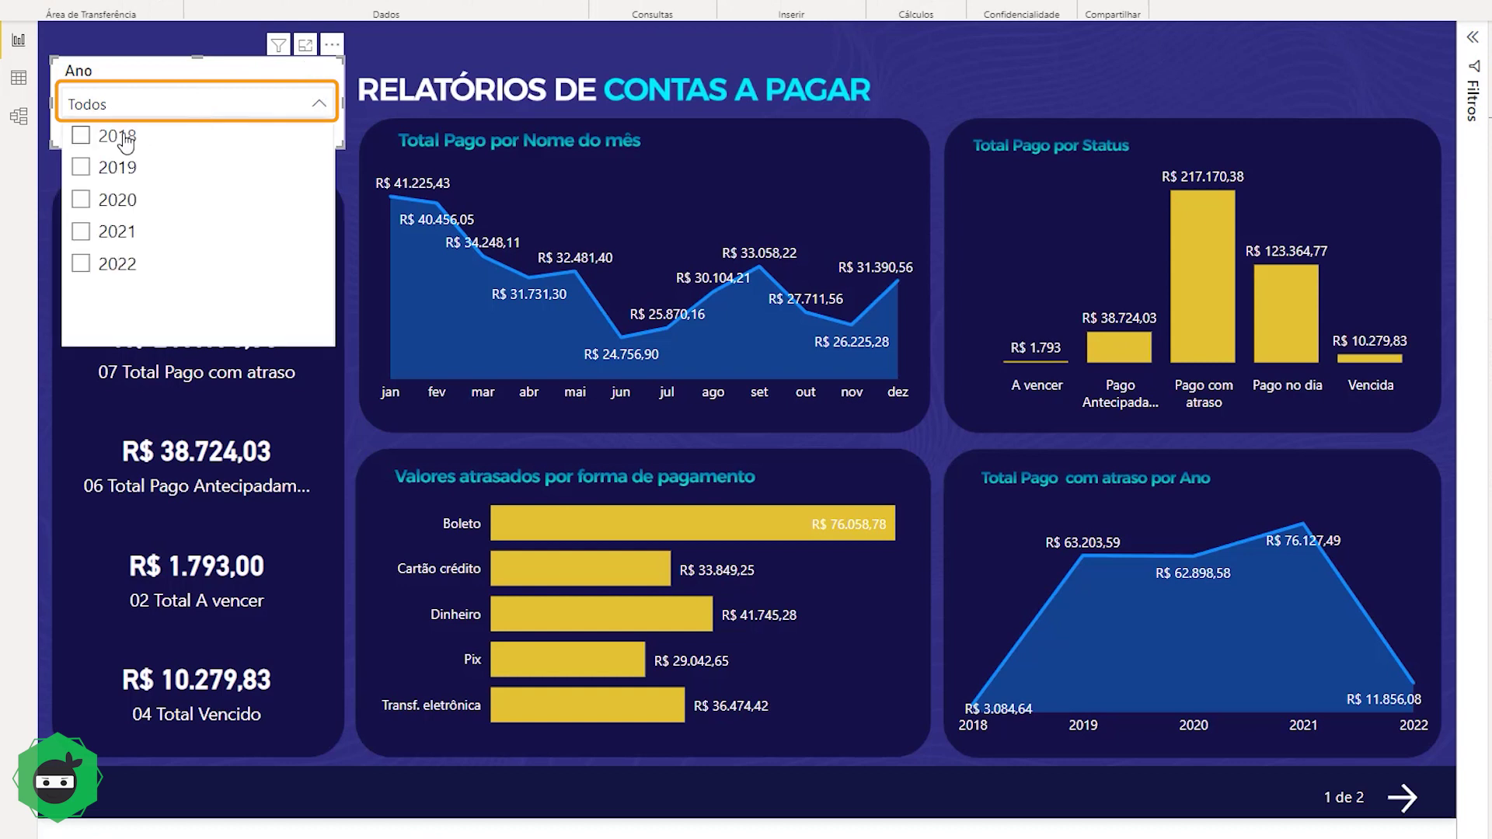
click(120, 139)
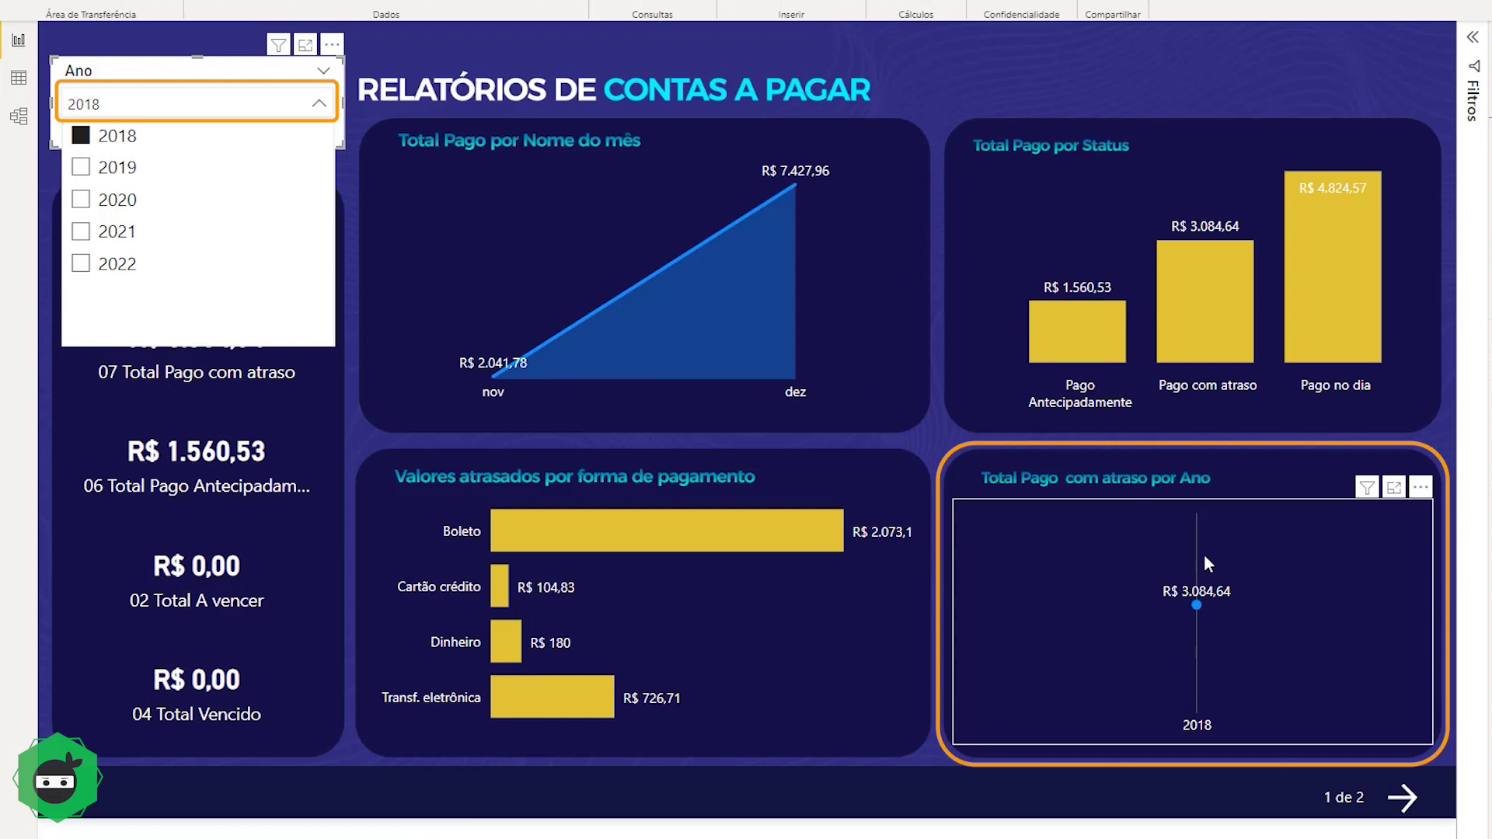
mouse_move(1196, 604)
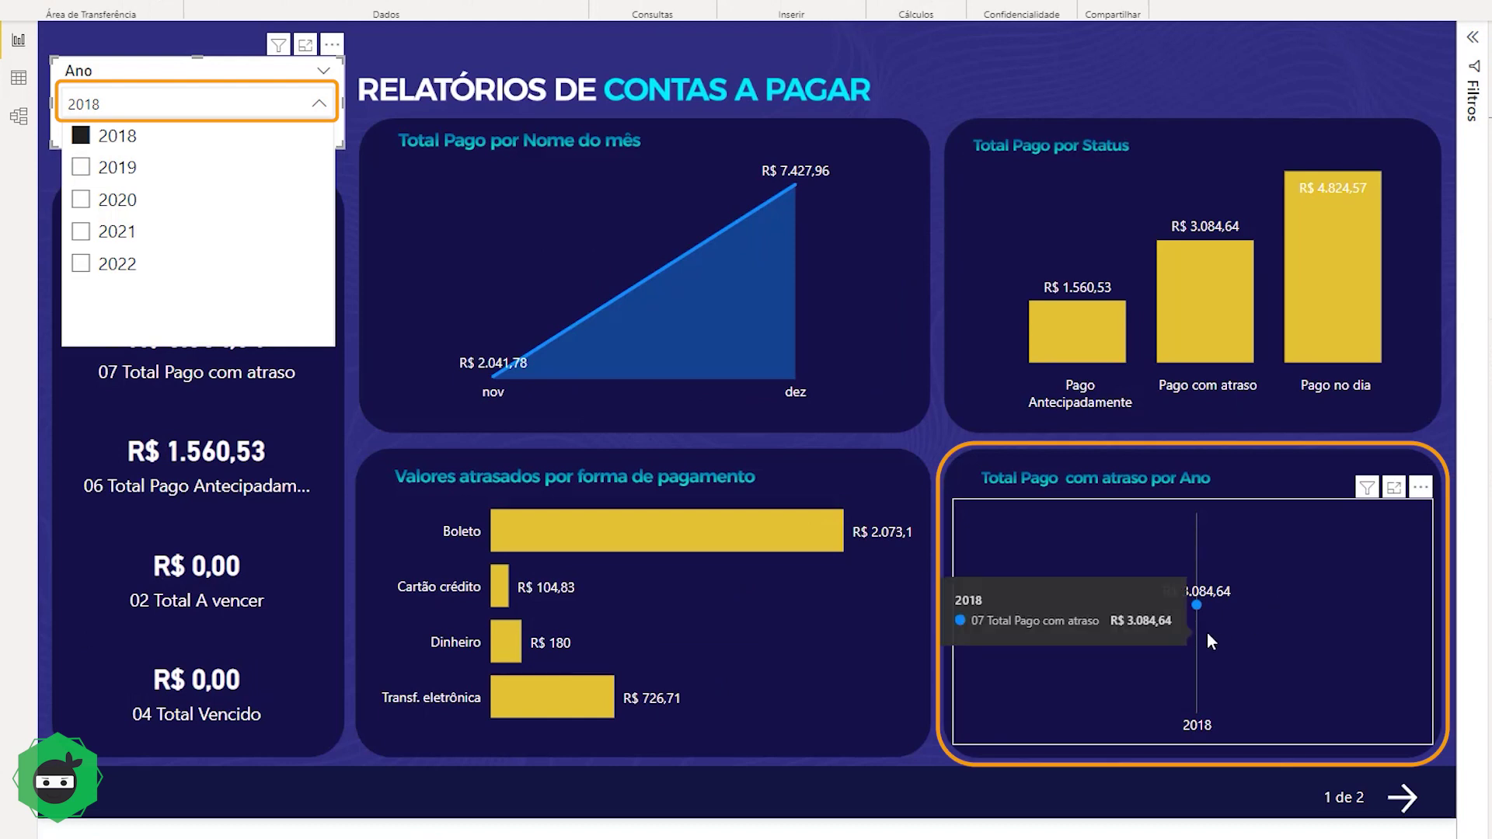
click(80, 135)
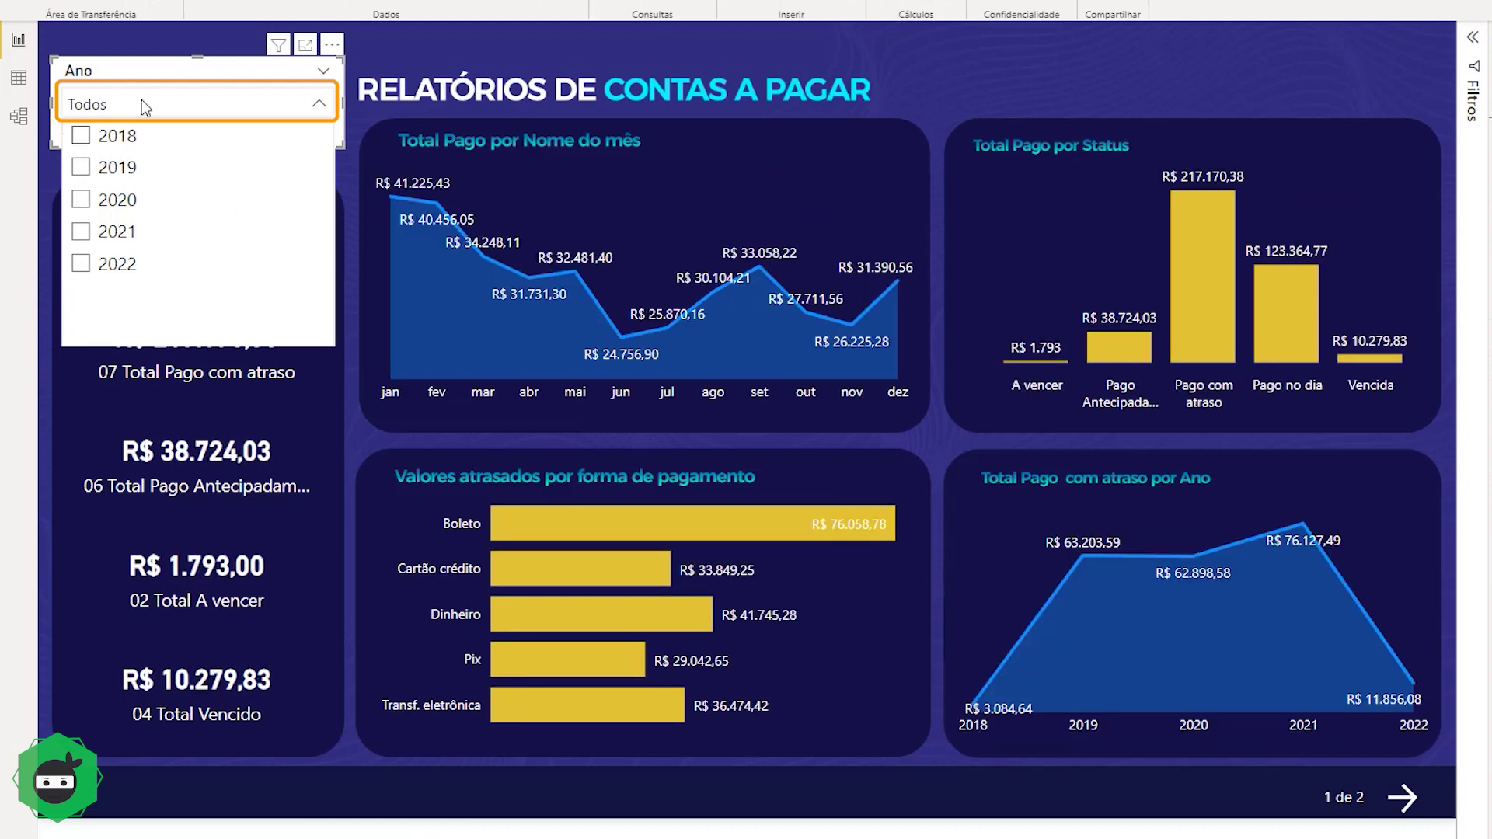
click(146, 61)
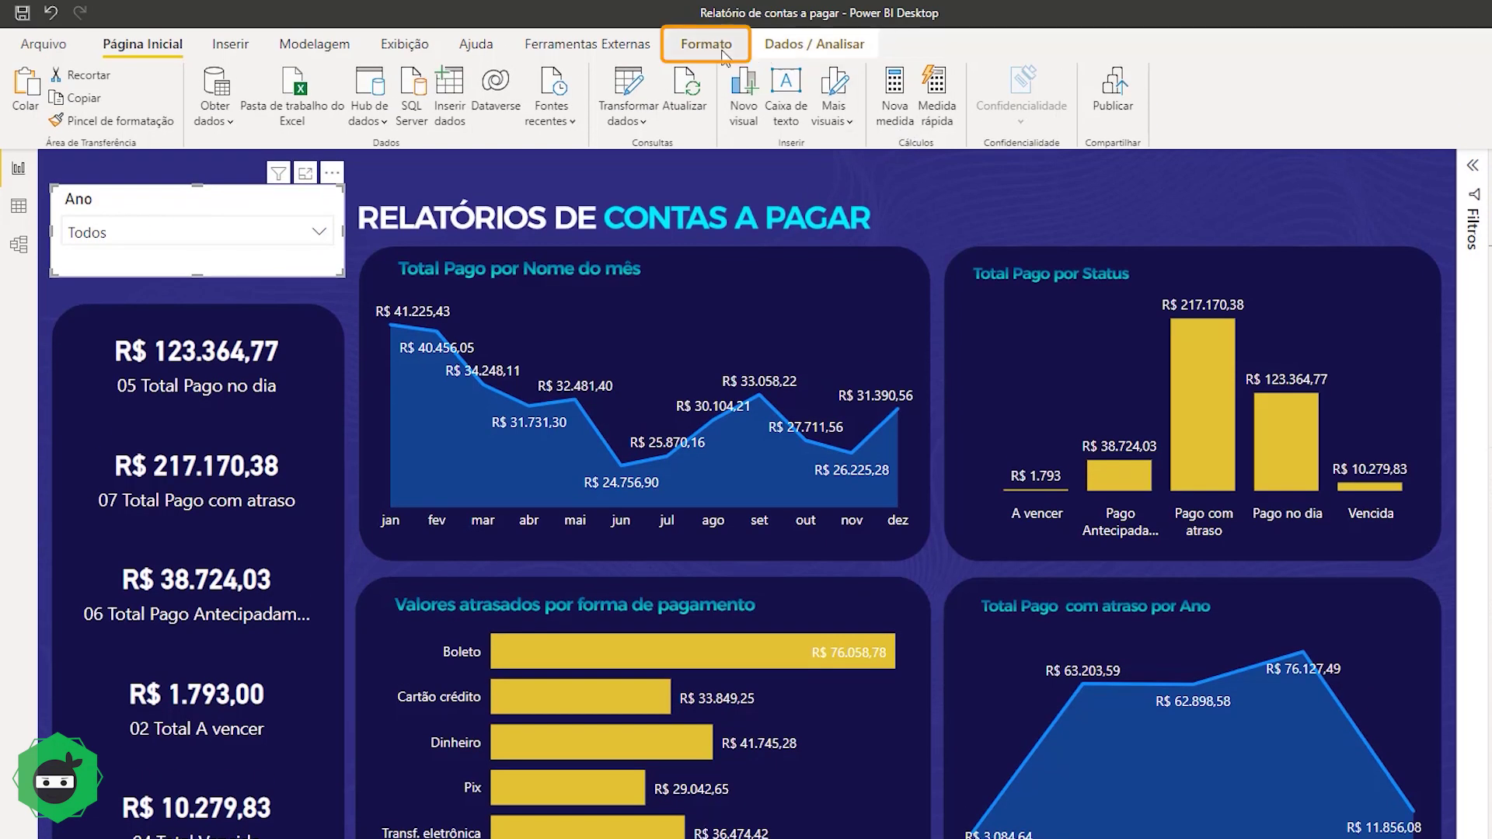
In Editar interações, set the Ano slicer to None on the Total Pago com atraso por Ano chart.
click(722, 53)
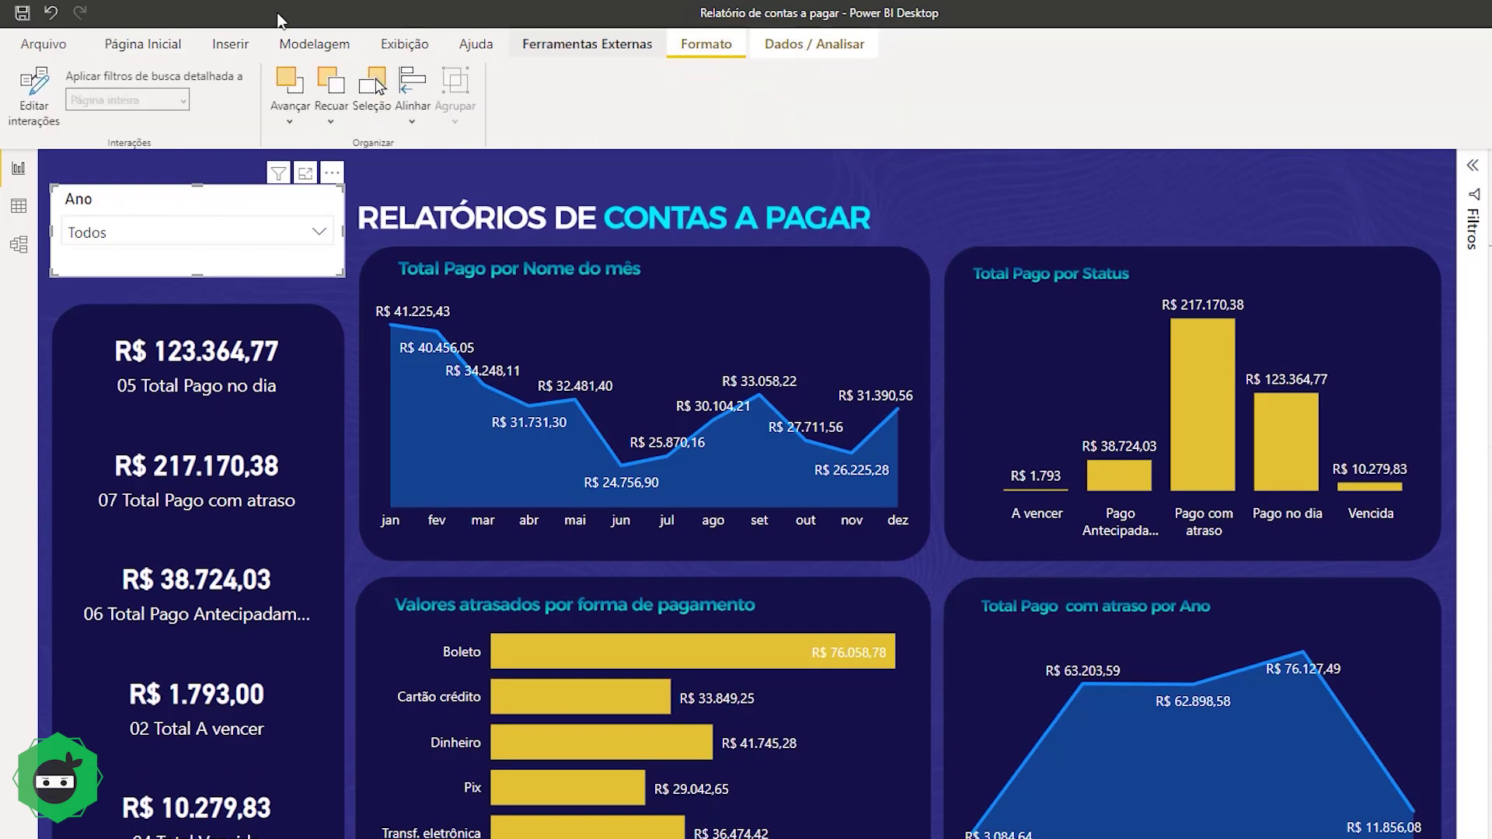
click(39, 95)
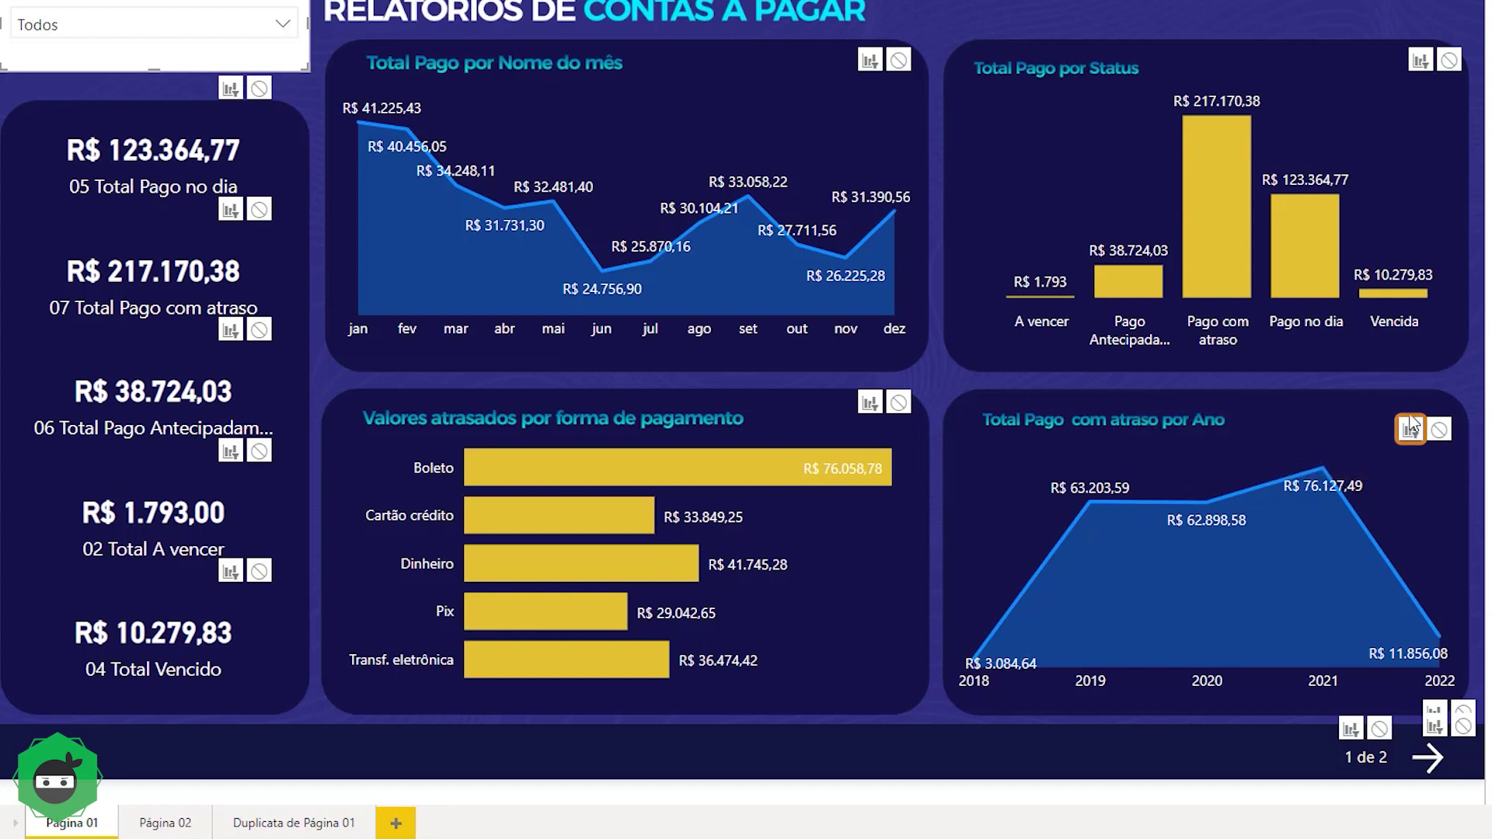
click(1439, 430)
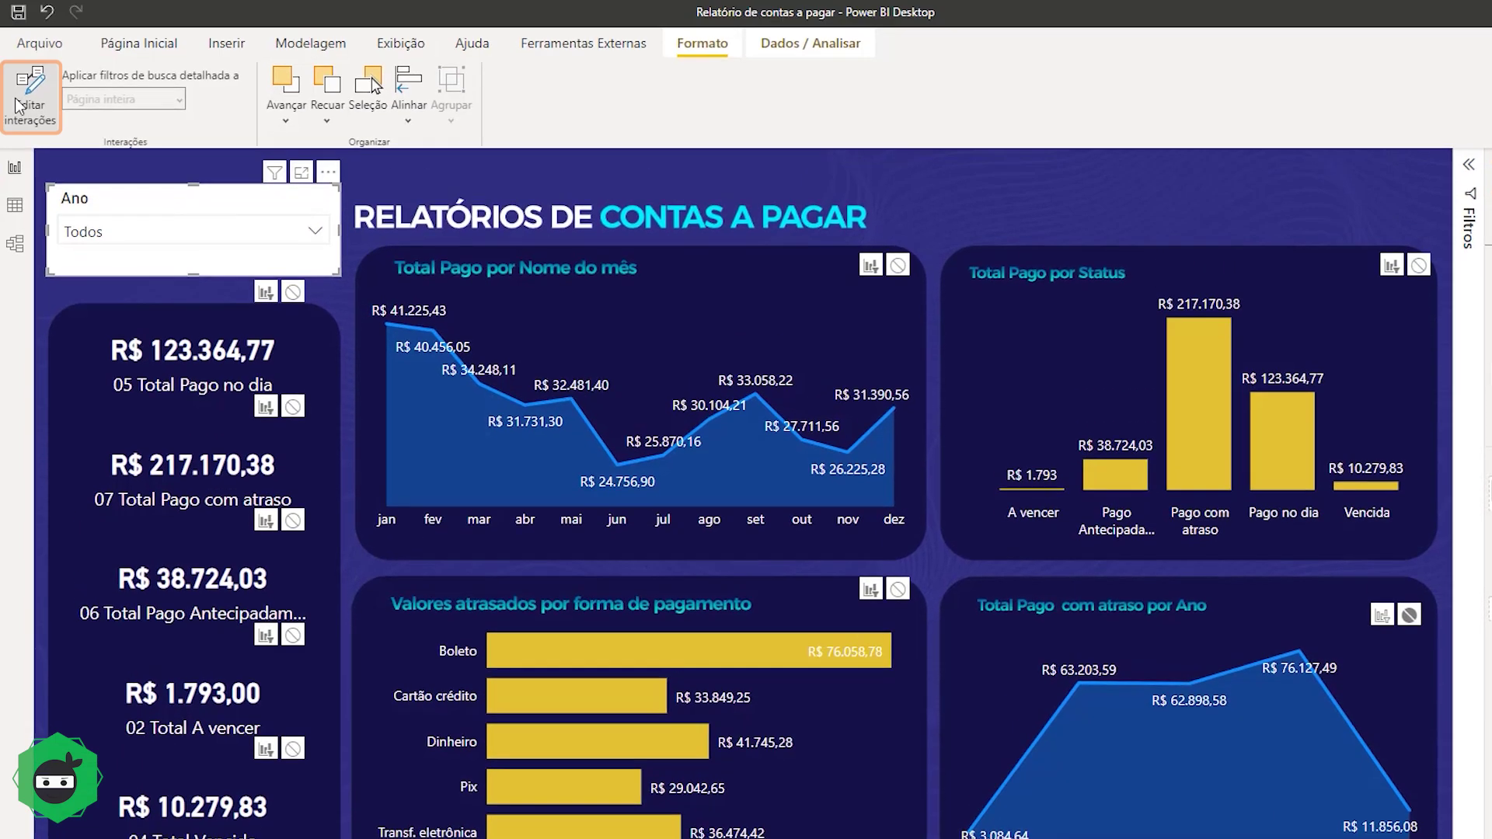
Exit interaction editing and test the Ano slicer with 2021, then clear it.
click(18, 105)
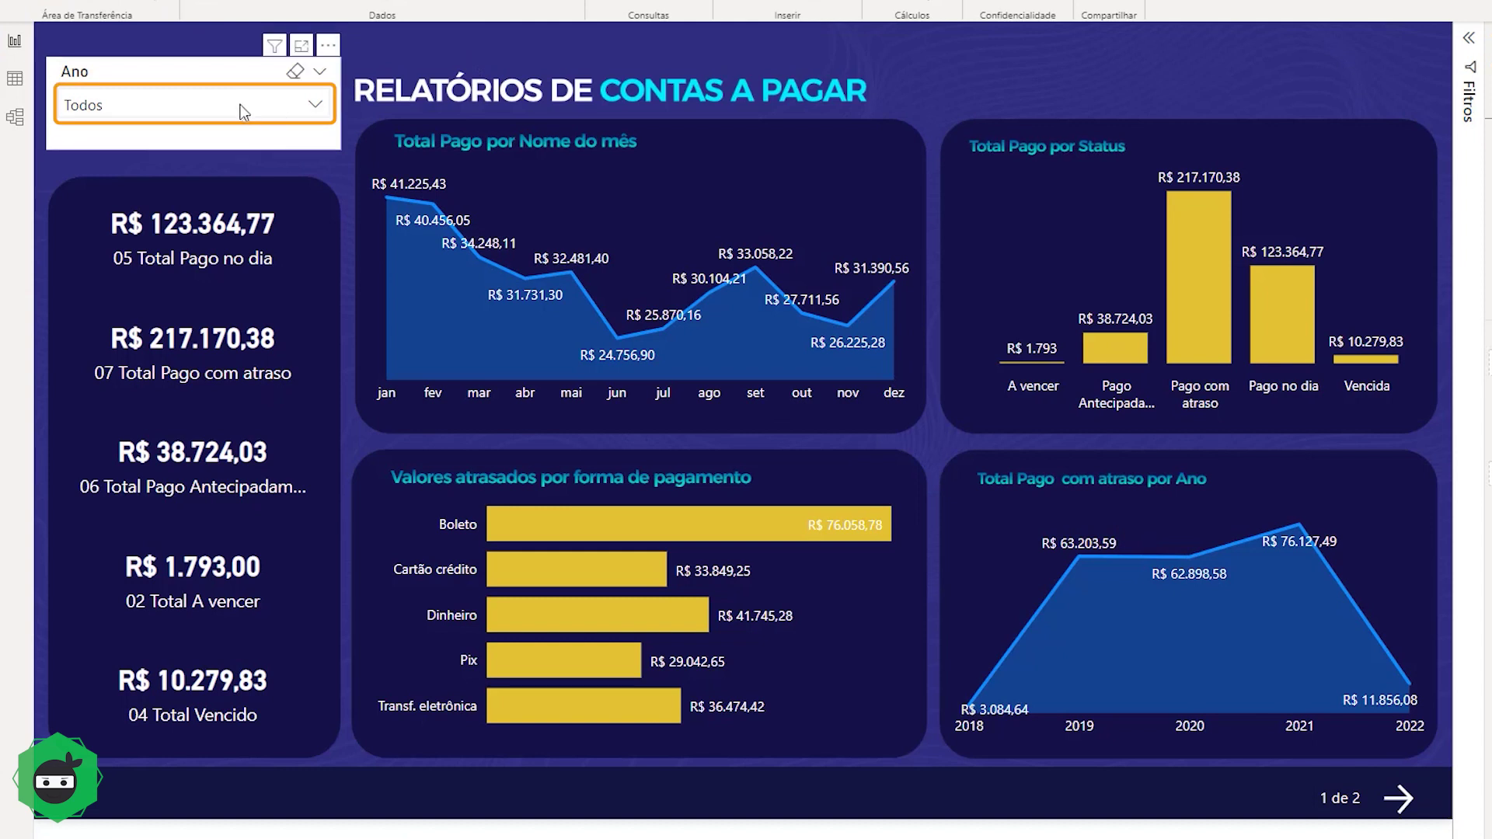
click(243, 108)
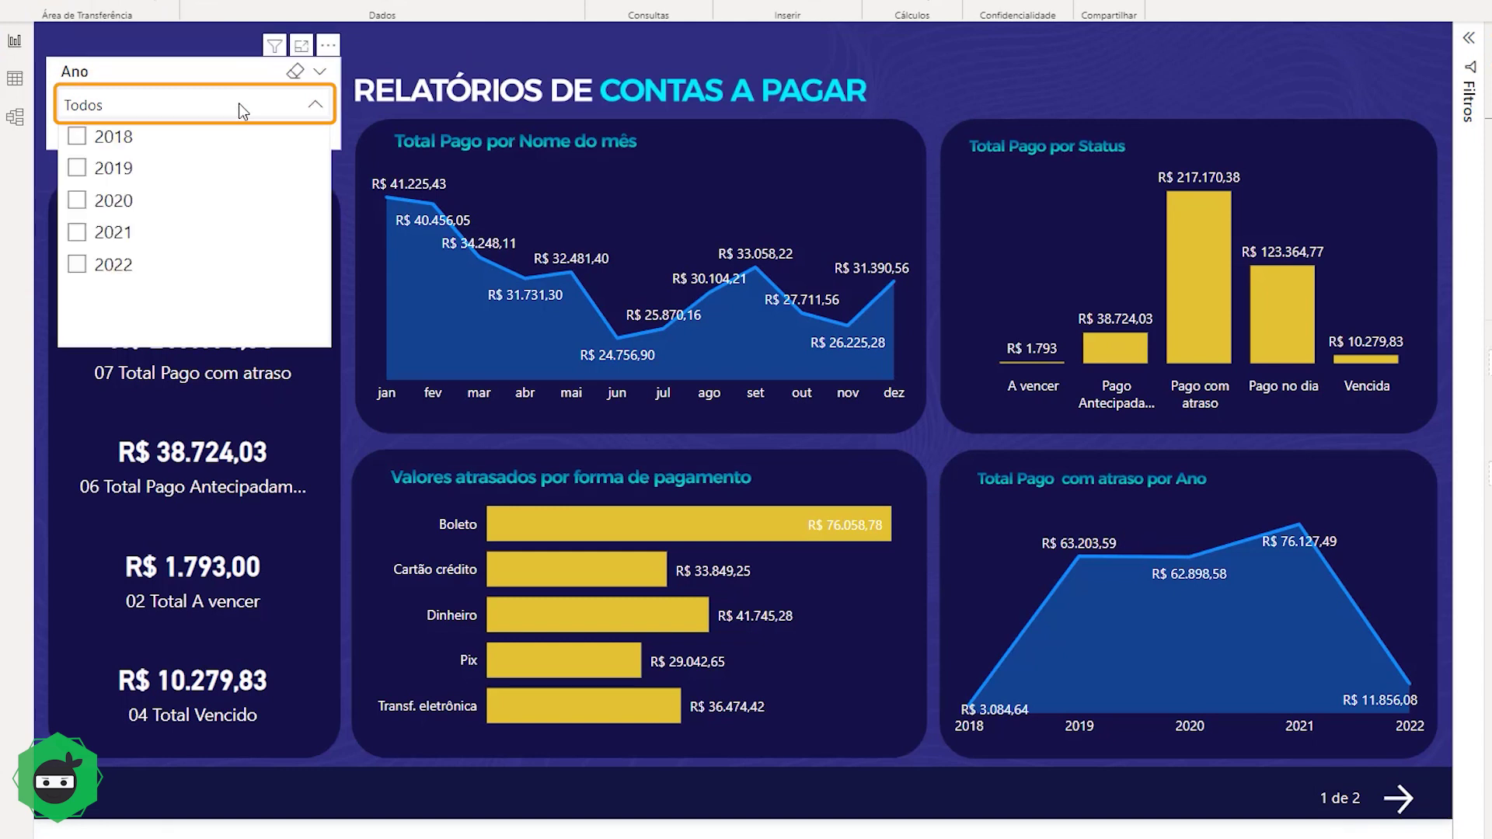
click(77, 233)
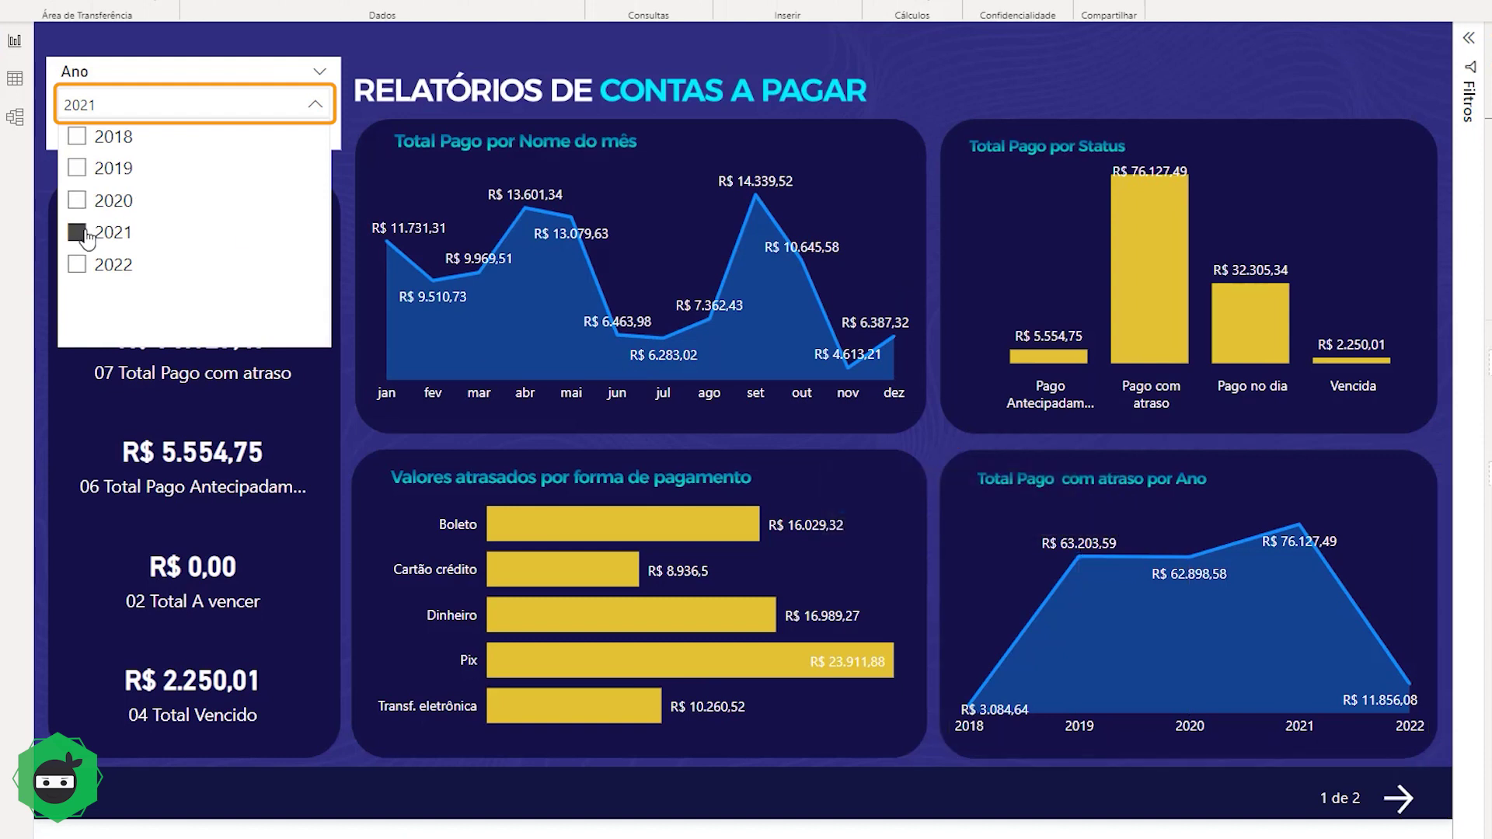
click(303, 70)
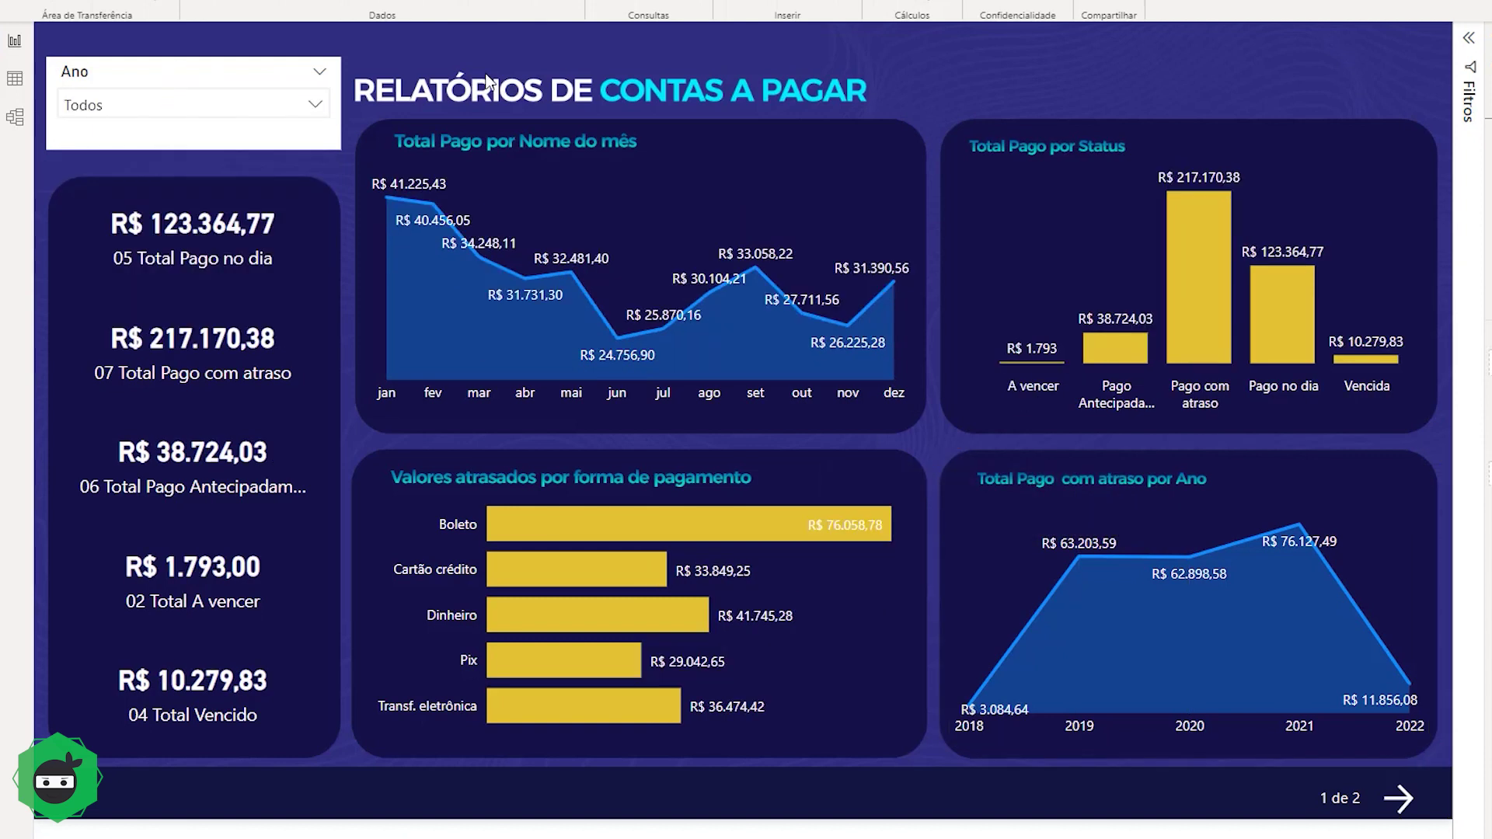
Cross-filter by Boleto and Cartão crédito, then enable Editar interações for the payment-method chart.
click(517, 529)
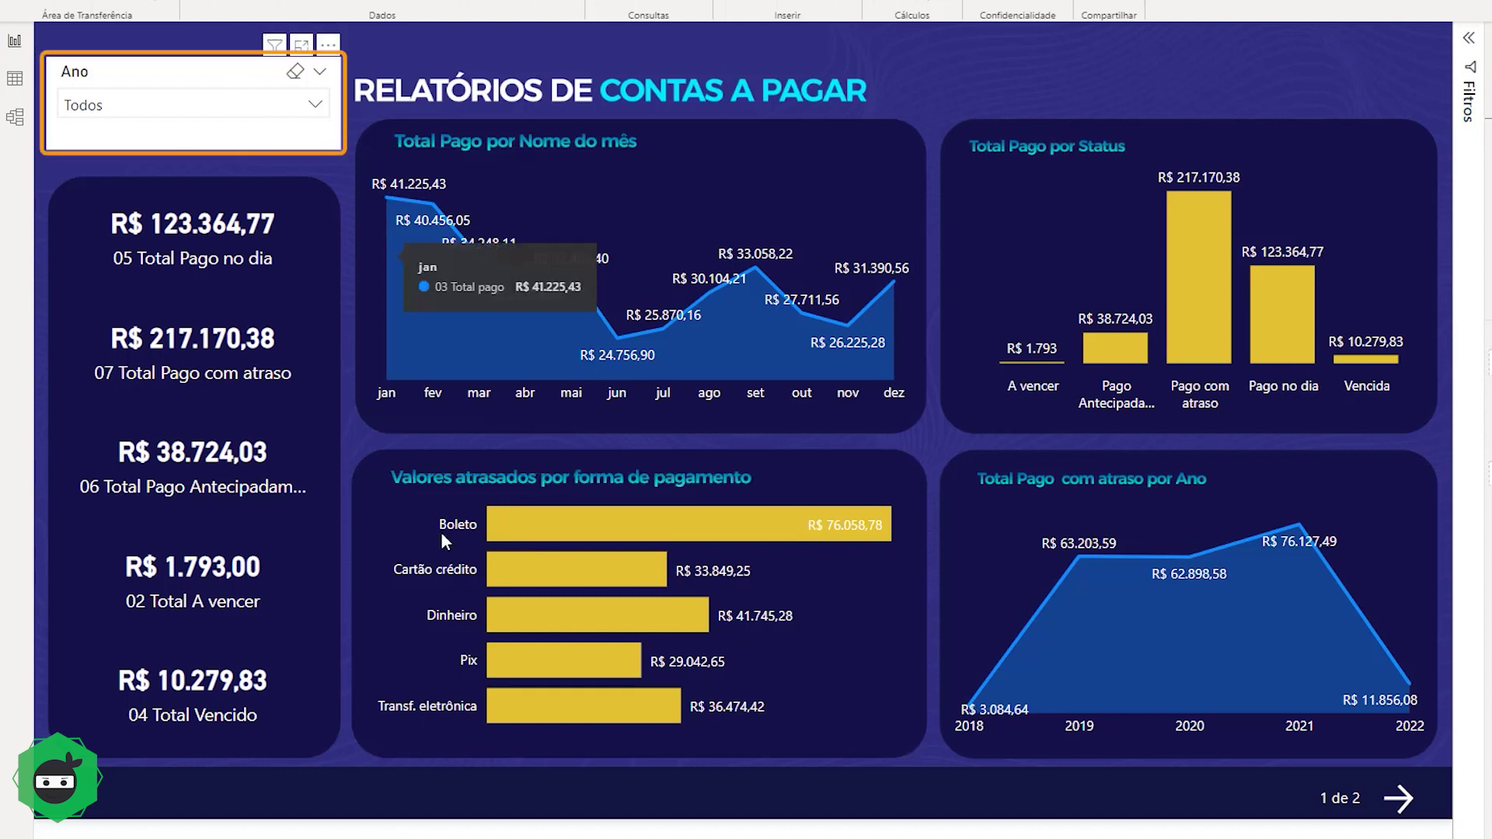
click(541, 520)
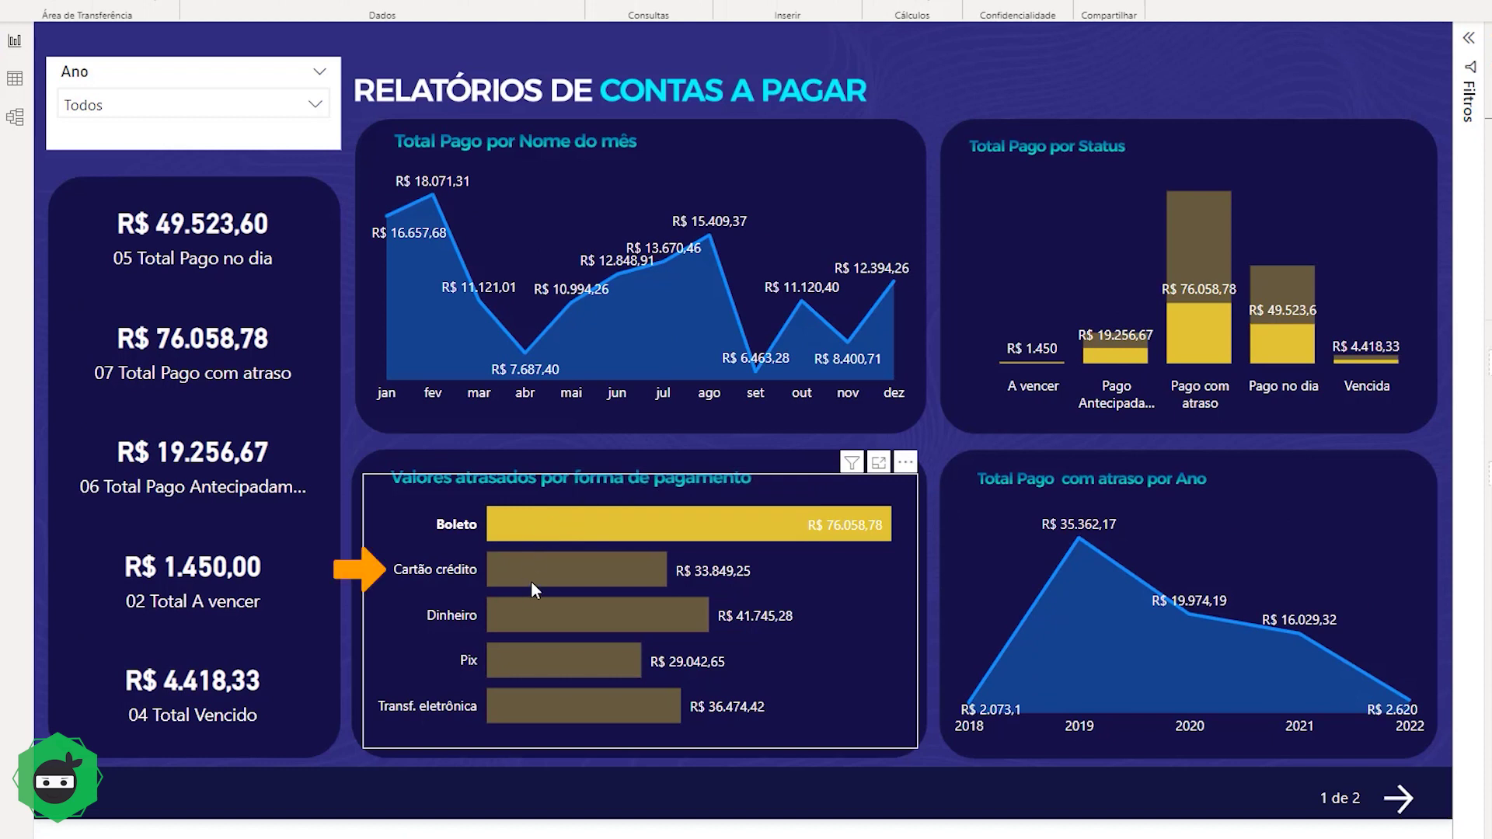
click(536, 579)
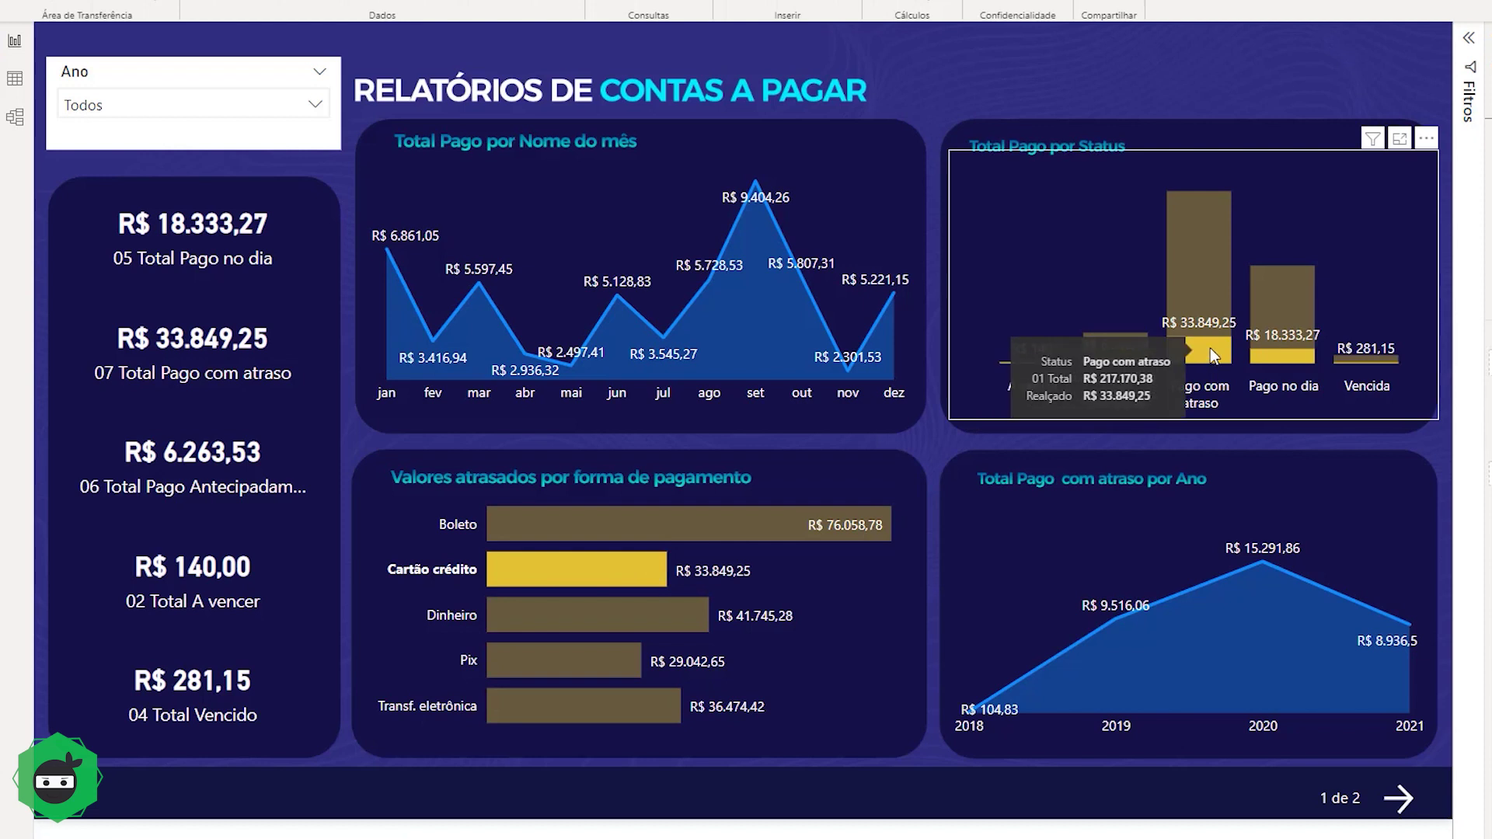
mouse_move(576, 569)
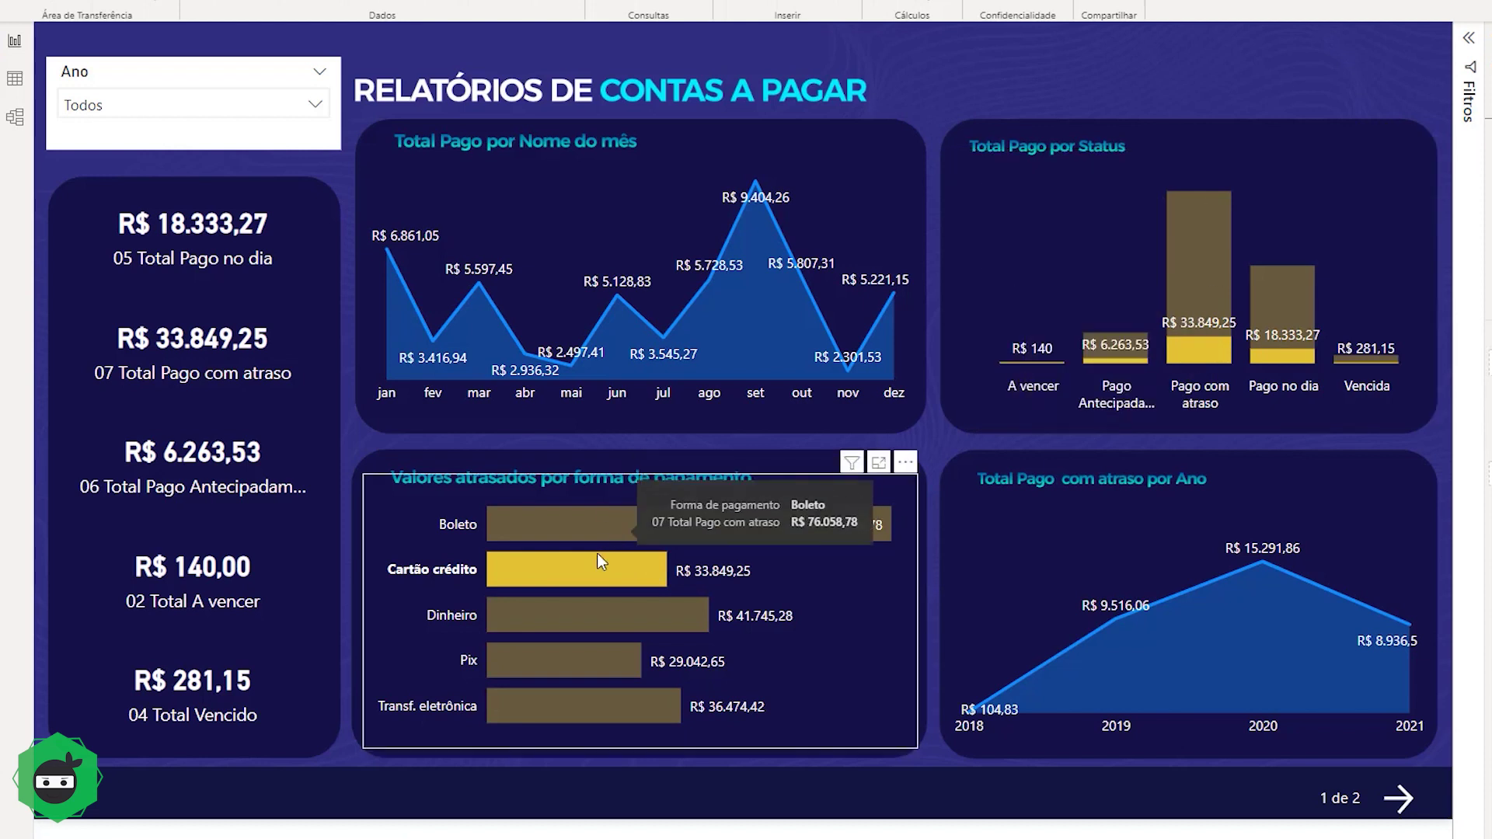
click(595, 577)
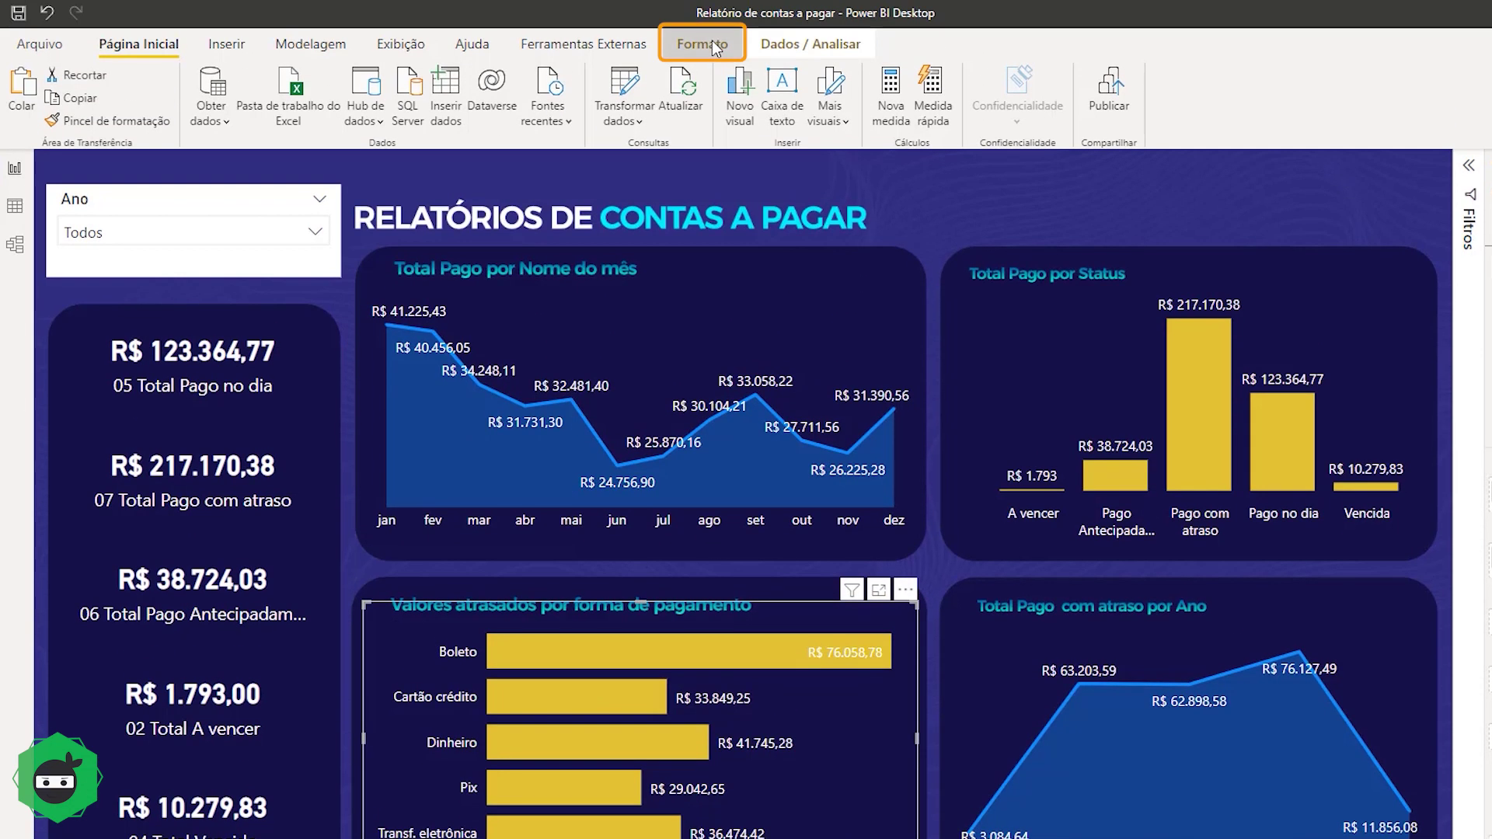
click(712, 40)
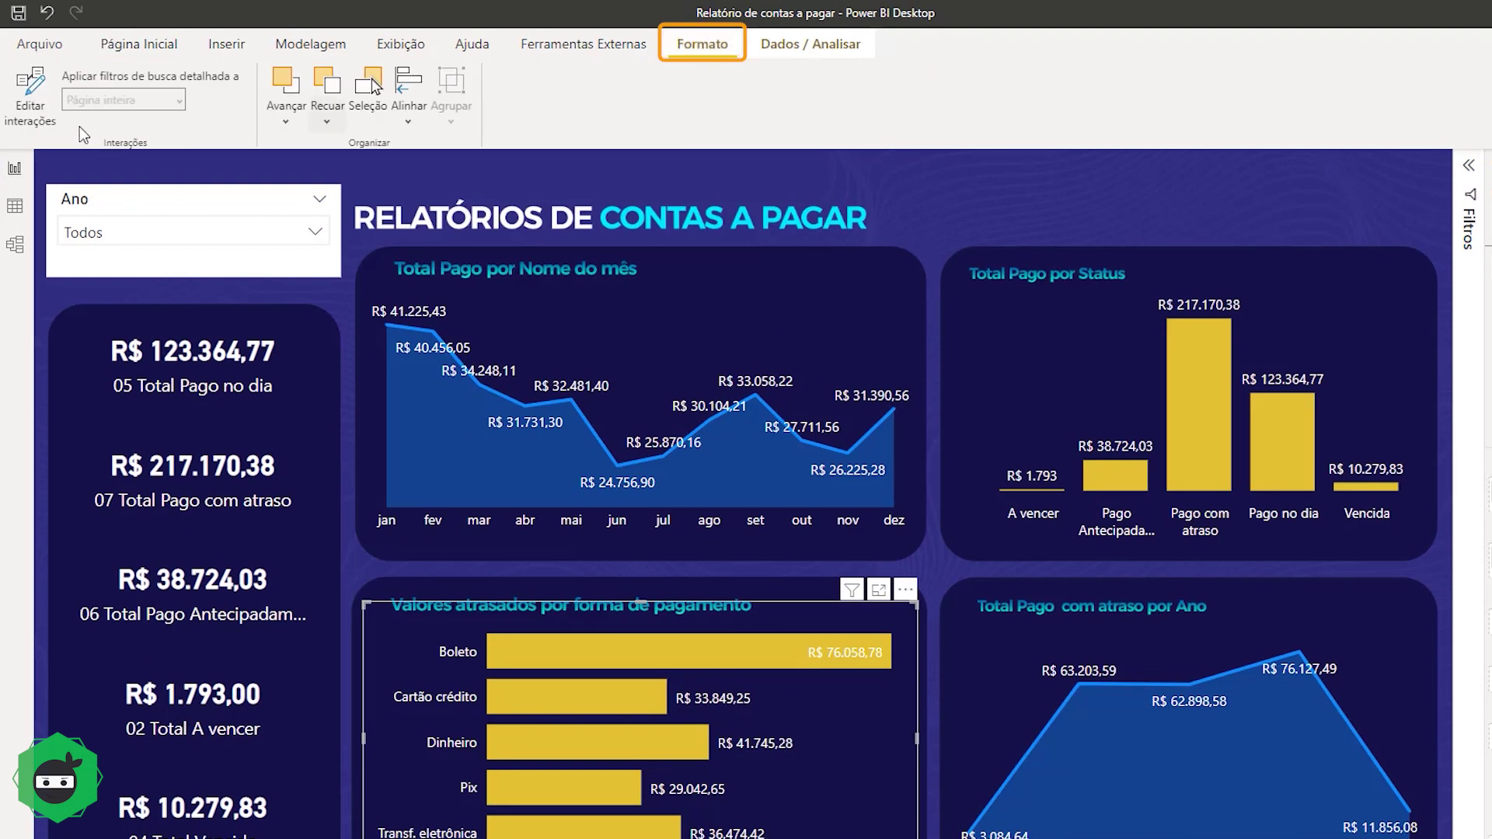
click(29, 109)
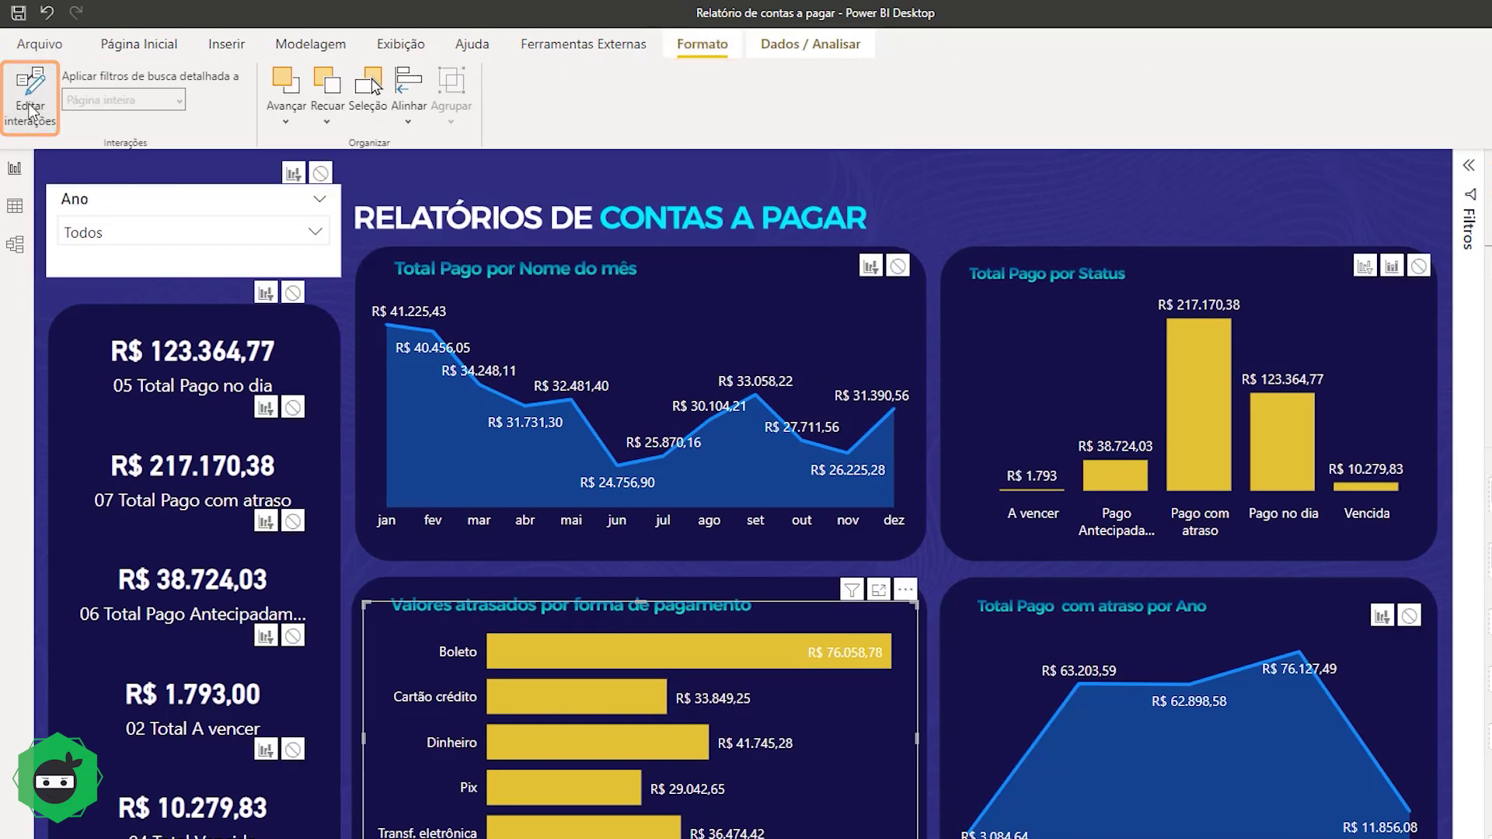
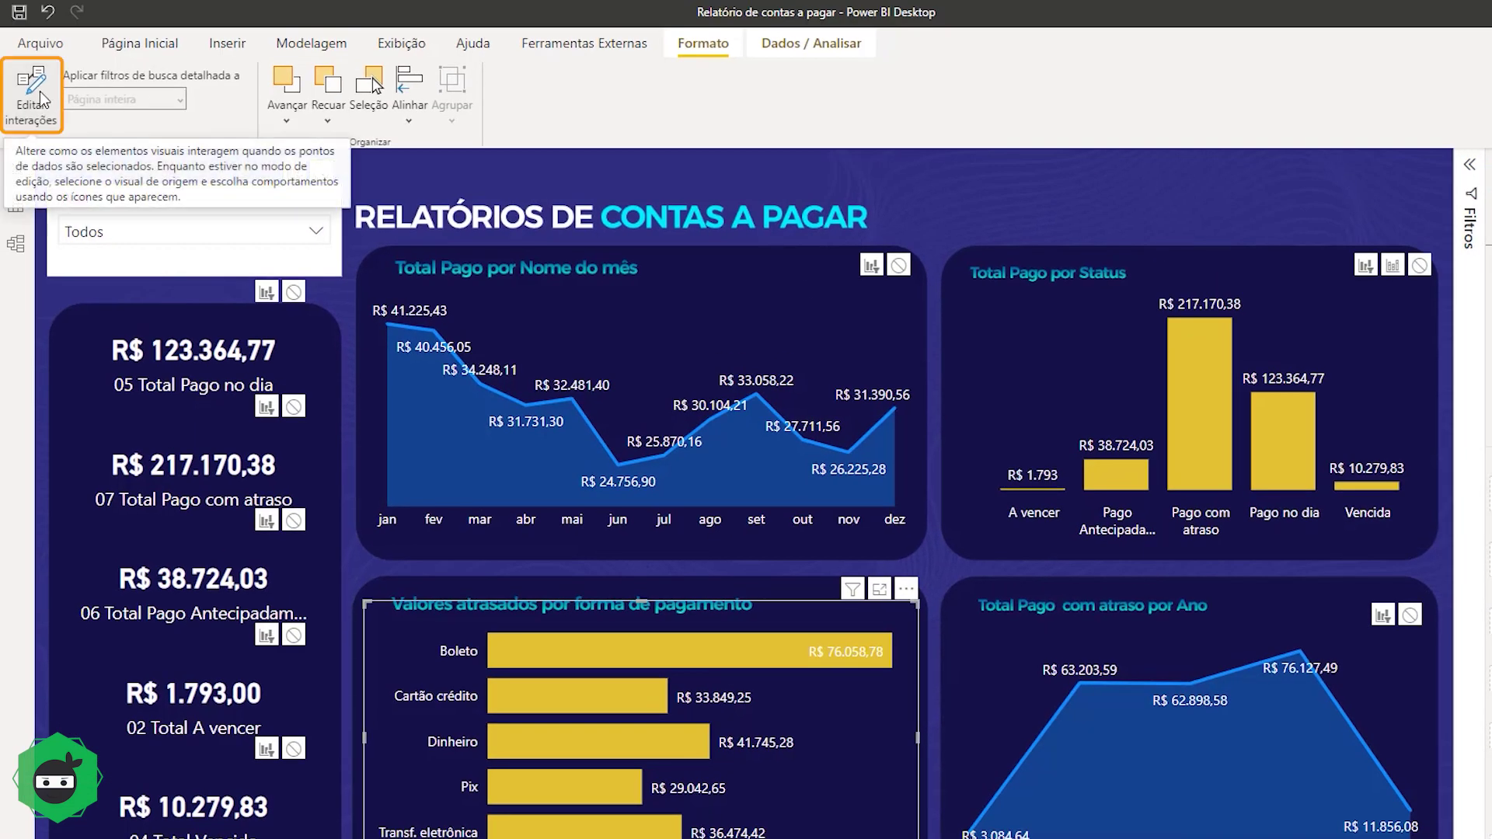
Leave interaction editing, test the Boleto, Cartão crédito and Dinheiro payment filters, then select June.
click(40, 91)
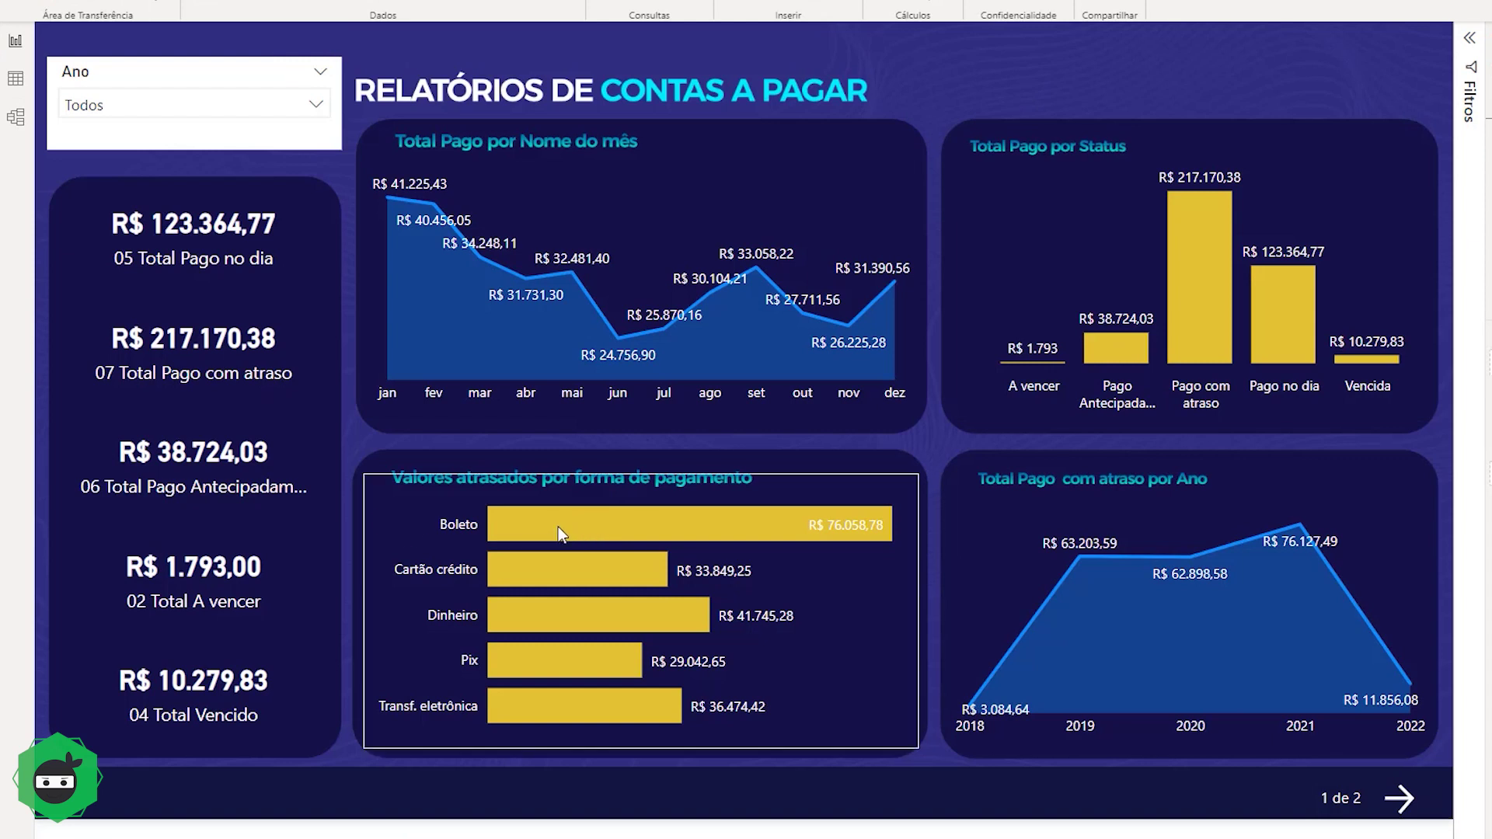
click(674, 534)
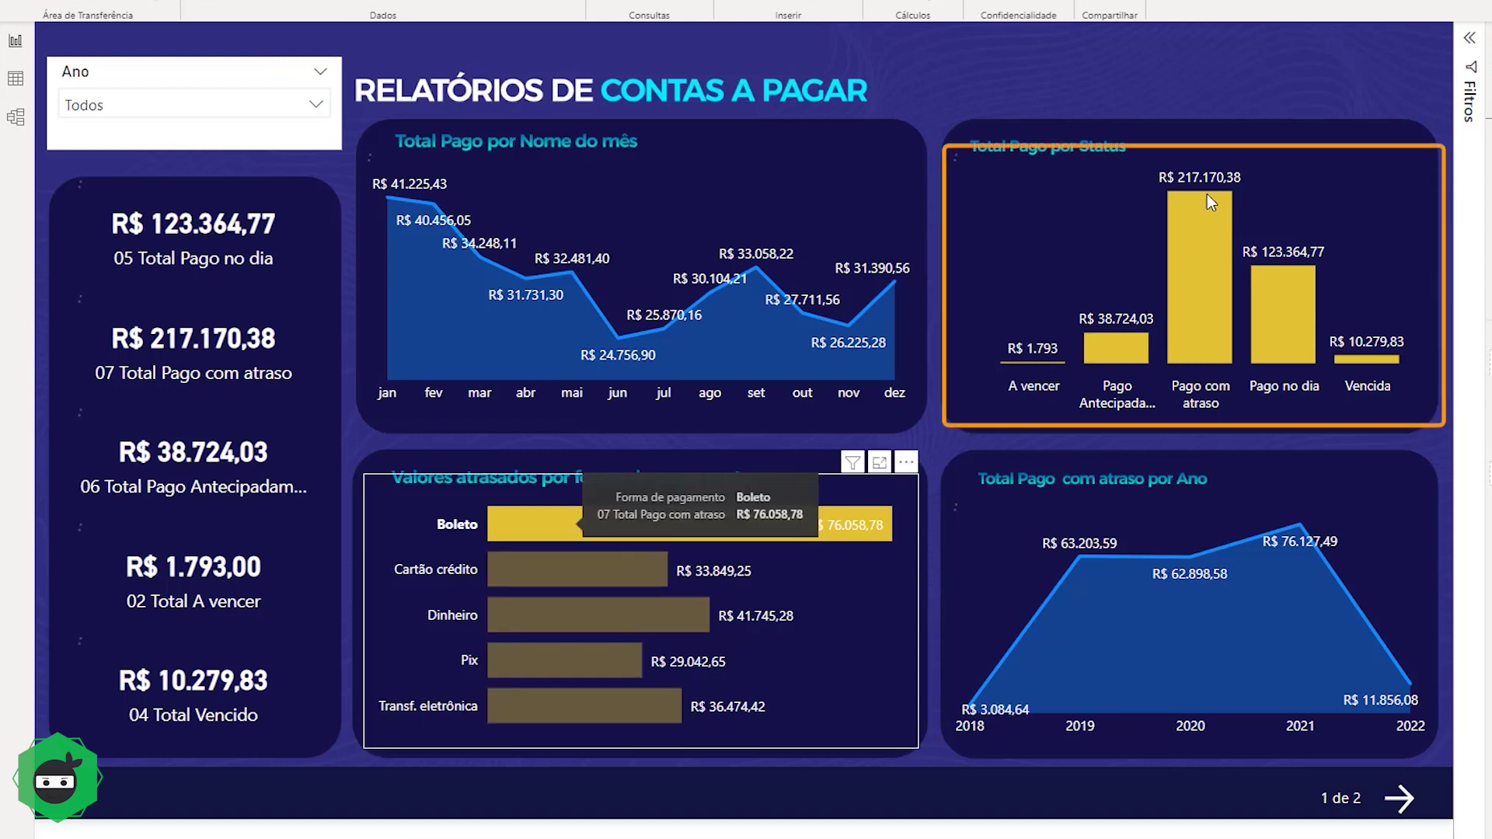
click(589, 572)
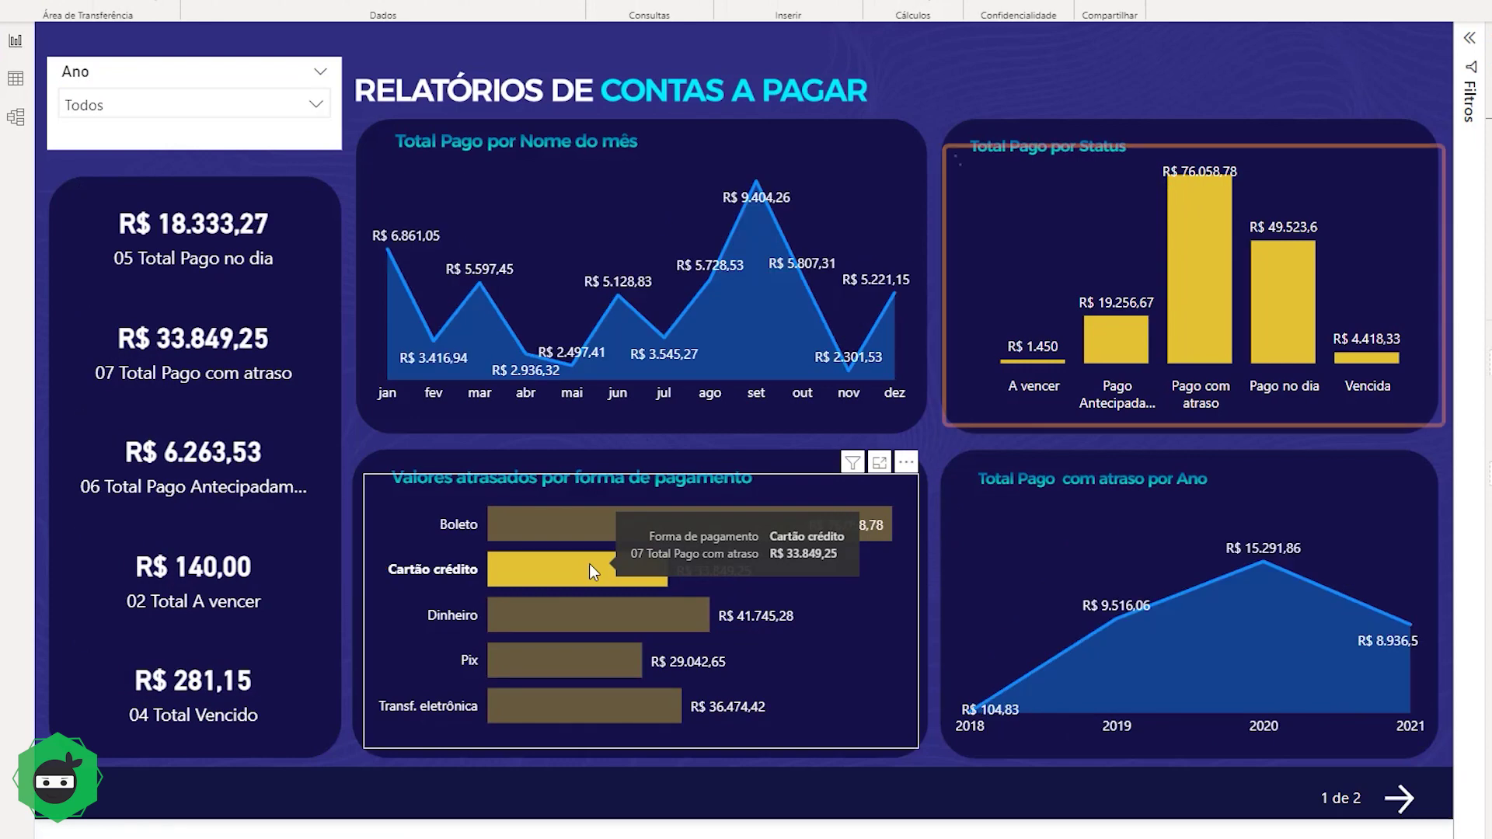
click(544, 613)
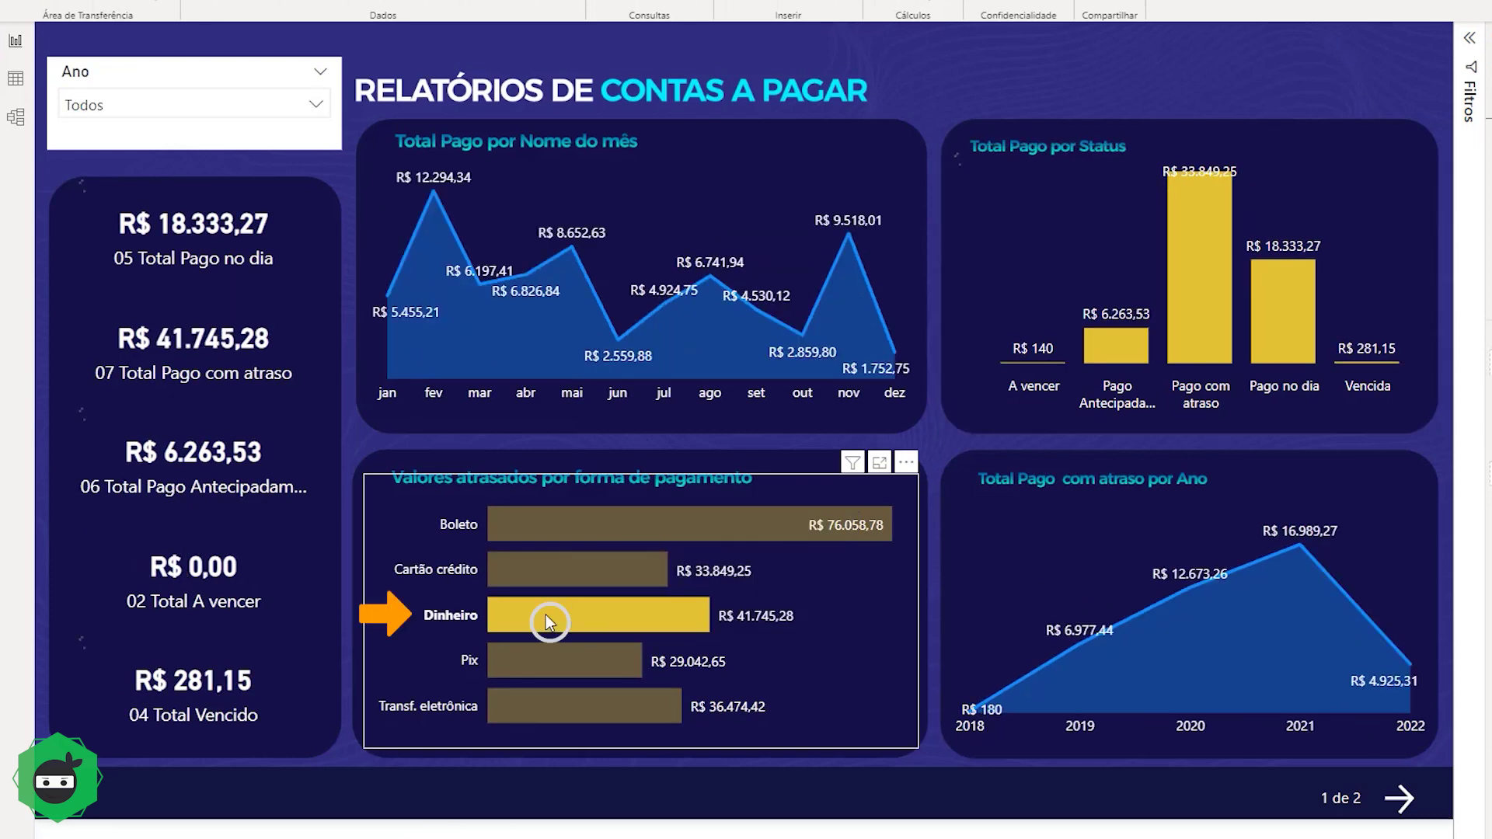
click(546, 614)
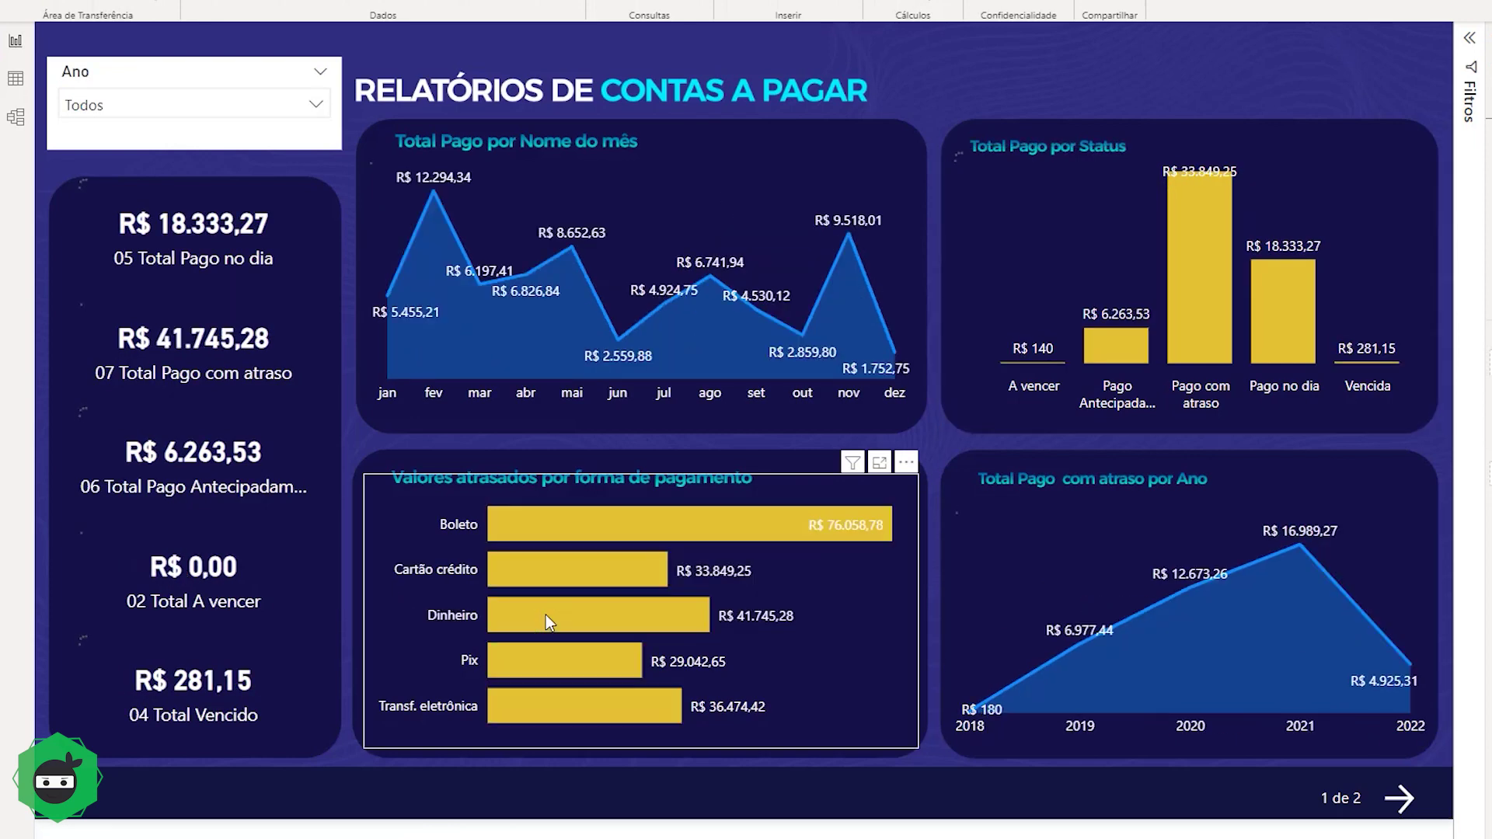
click(620, 340)
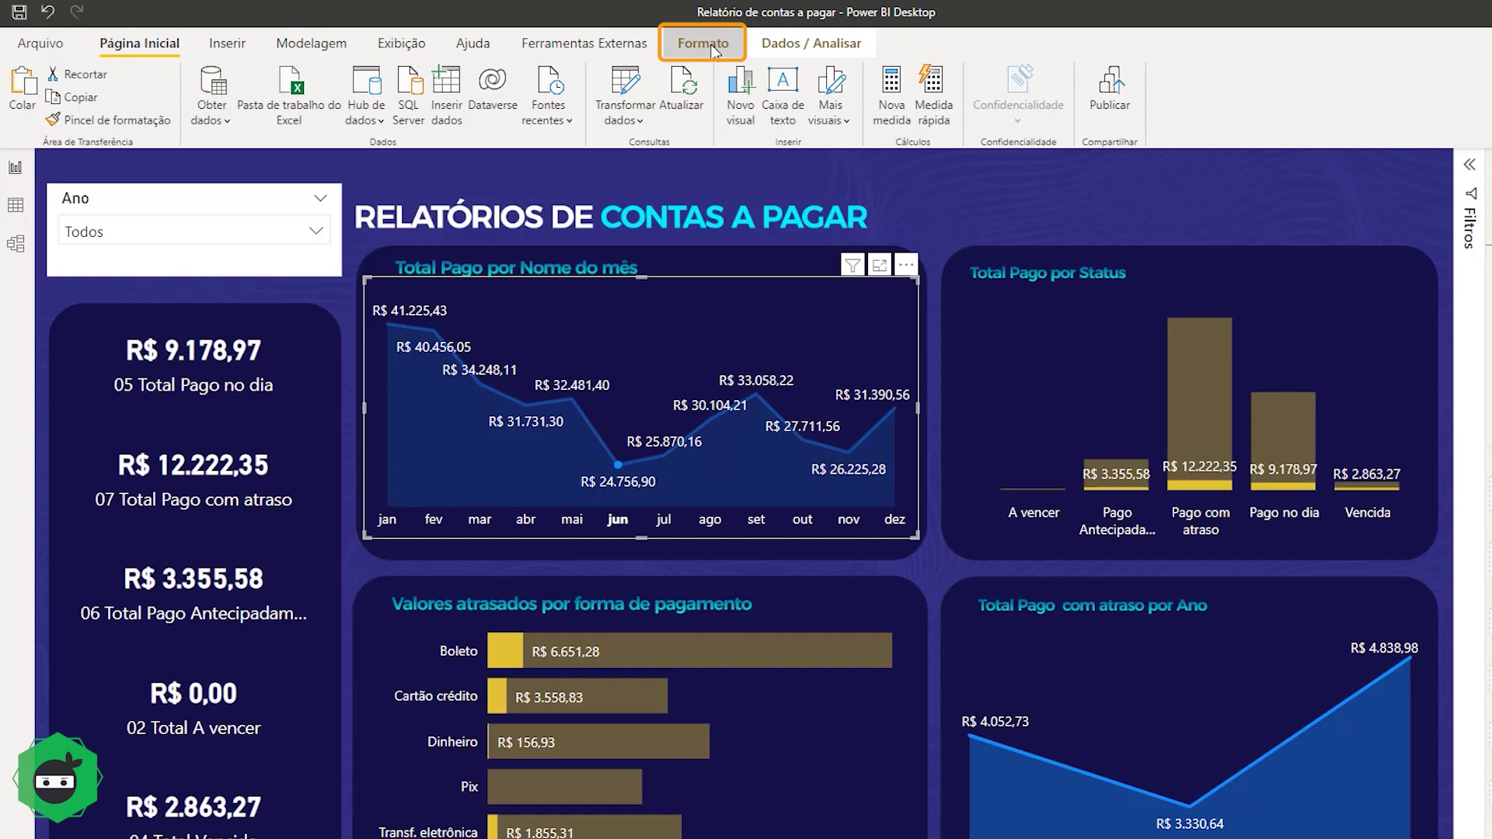
In Editar interações, set the Status and payment-method charts to Filtrar instead of highlighting.
click(703, 43)
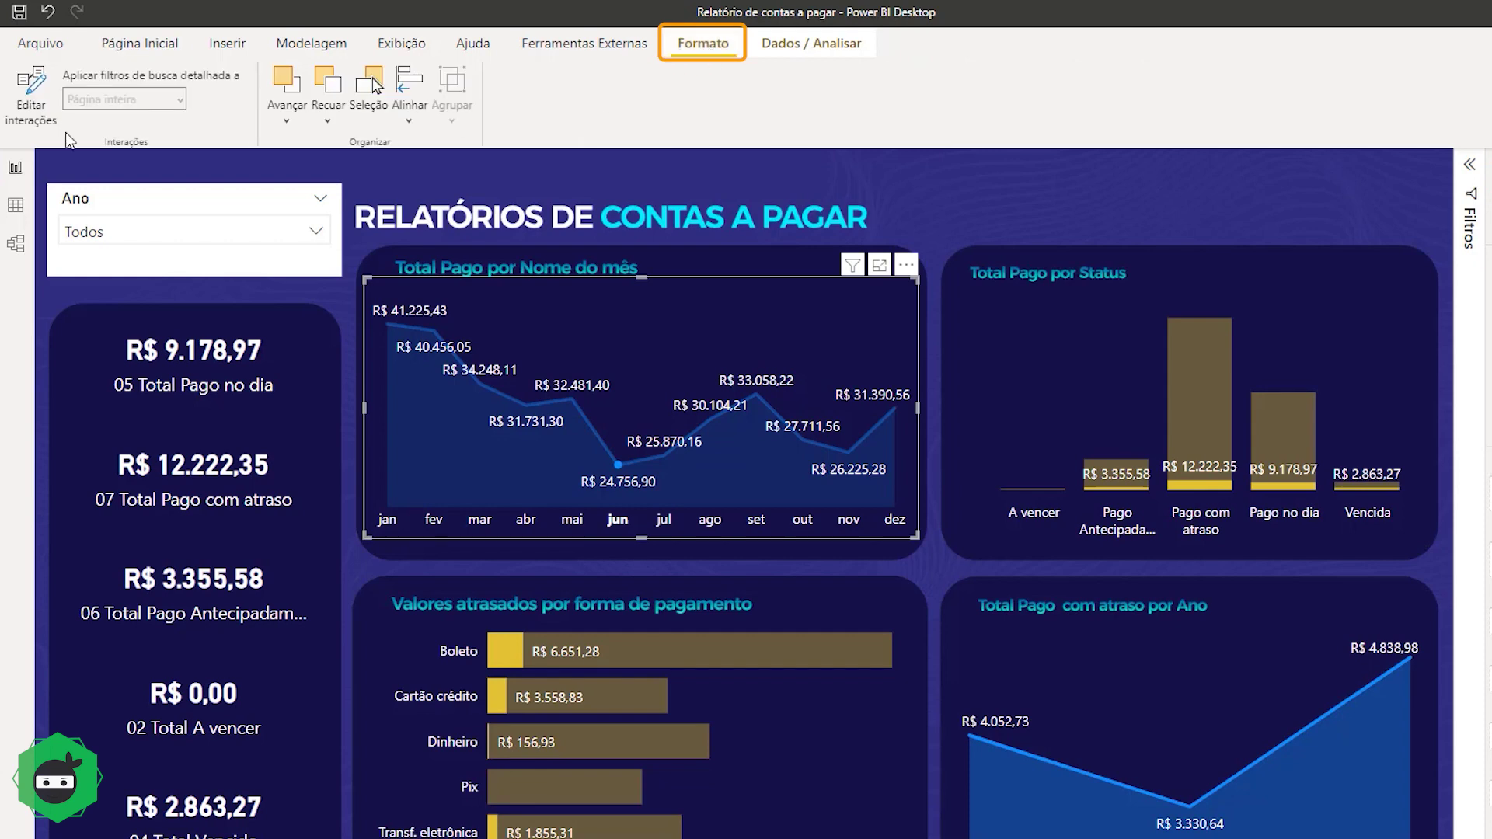
click(12, 93)
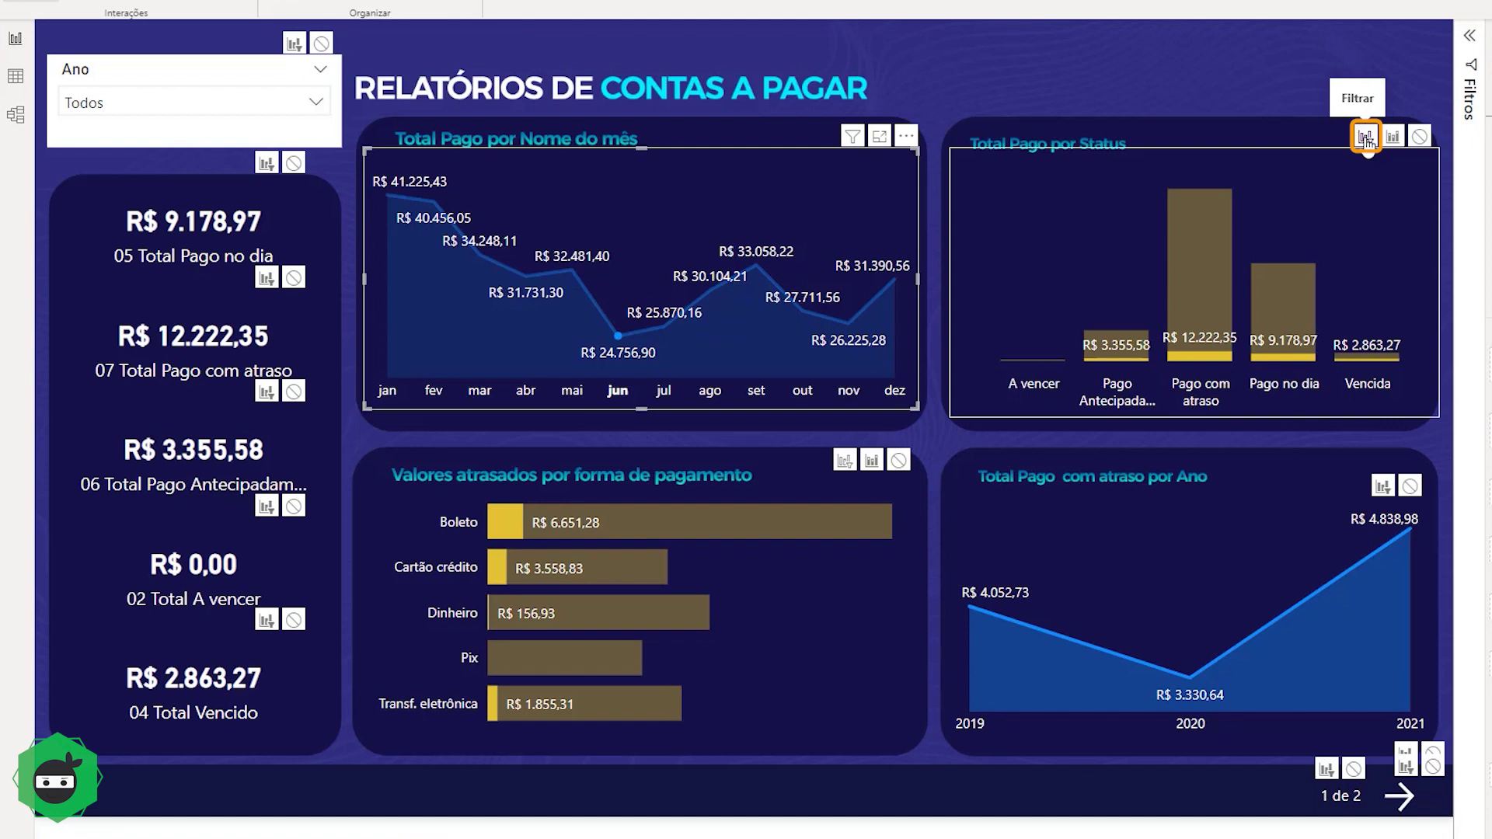
click(1366, 138)
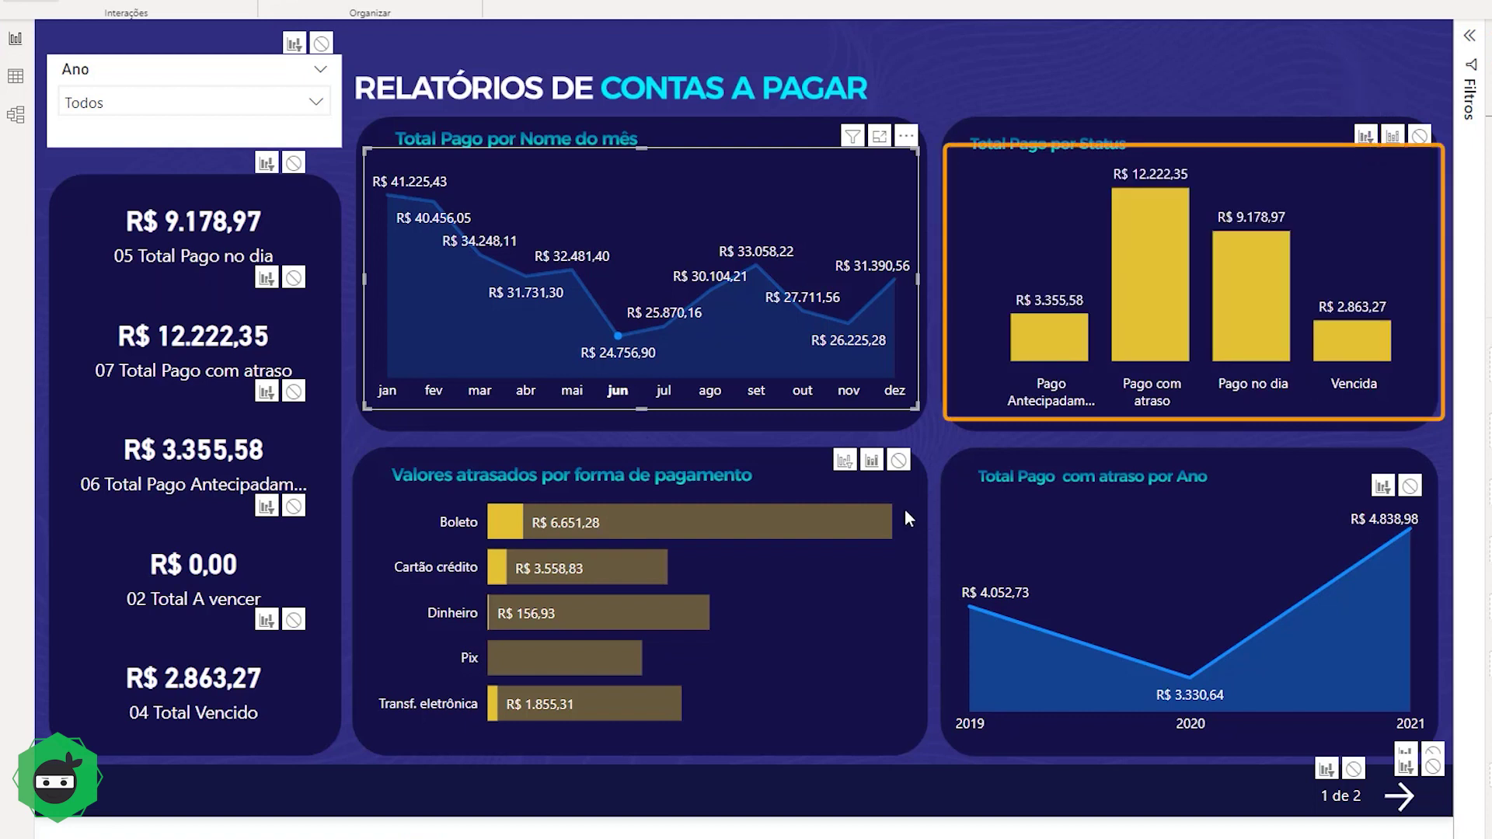
click(845, 461)
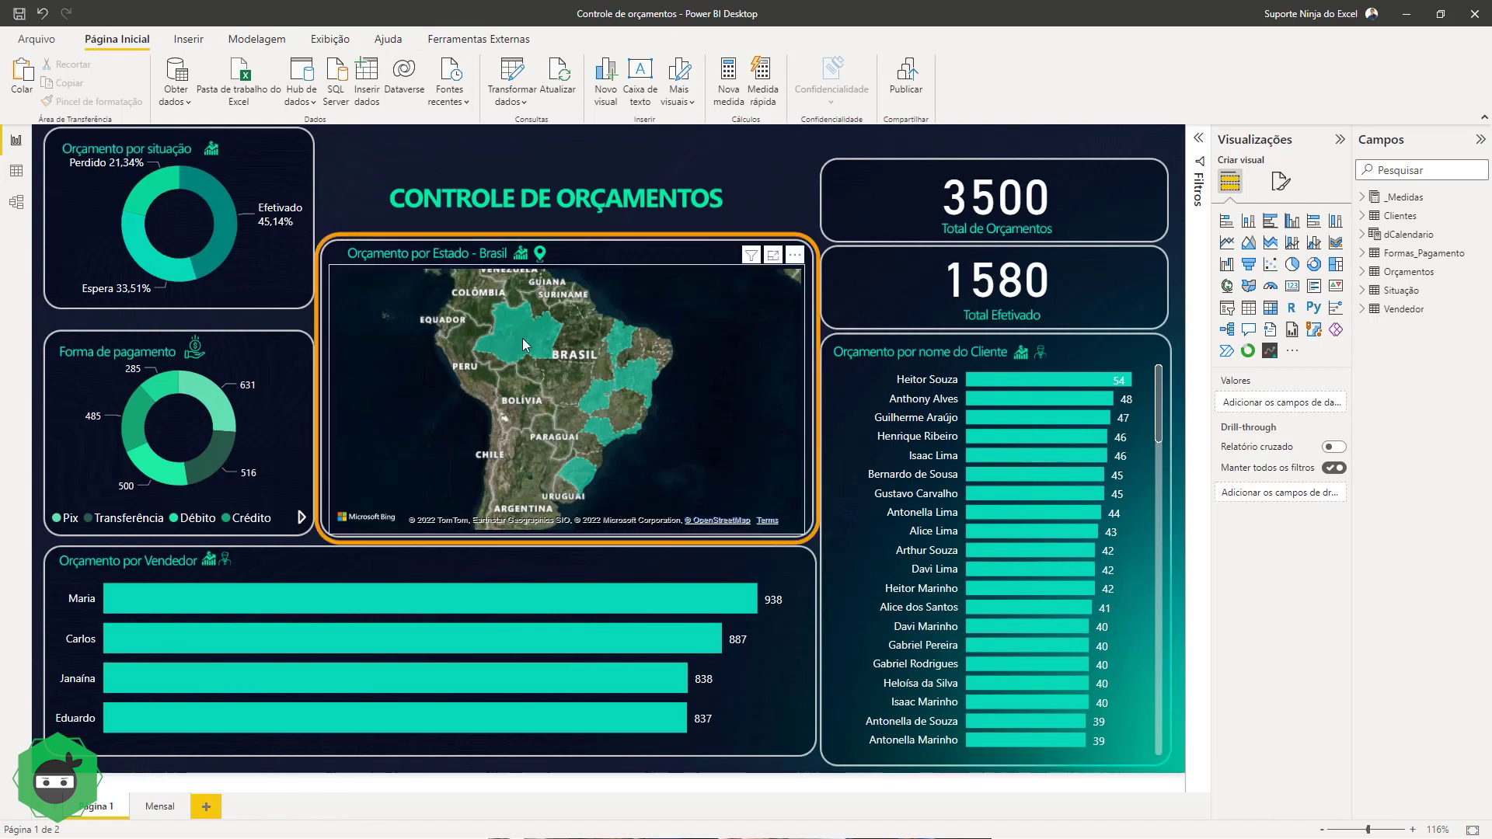
mouse_move(636, 268)
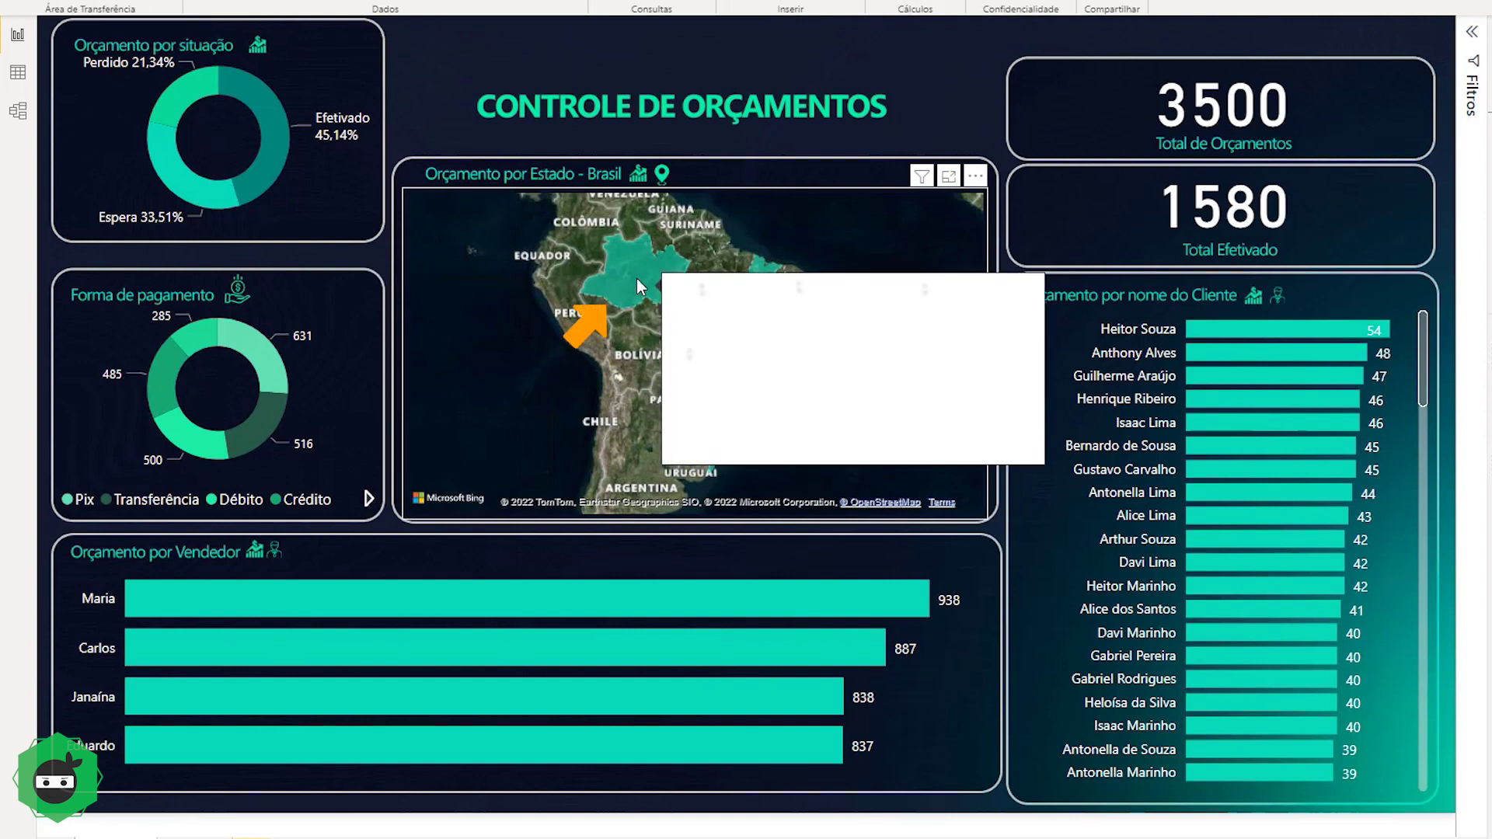
Select Amazonas on the map and scroll the client chart to inspect the filtered clients.
click(634, 288)
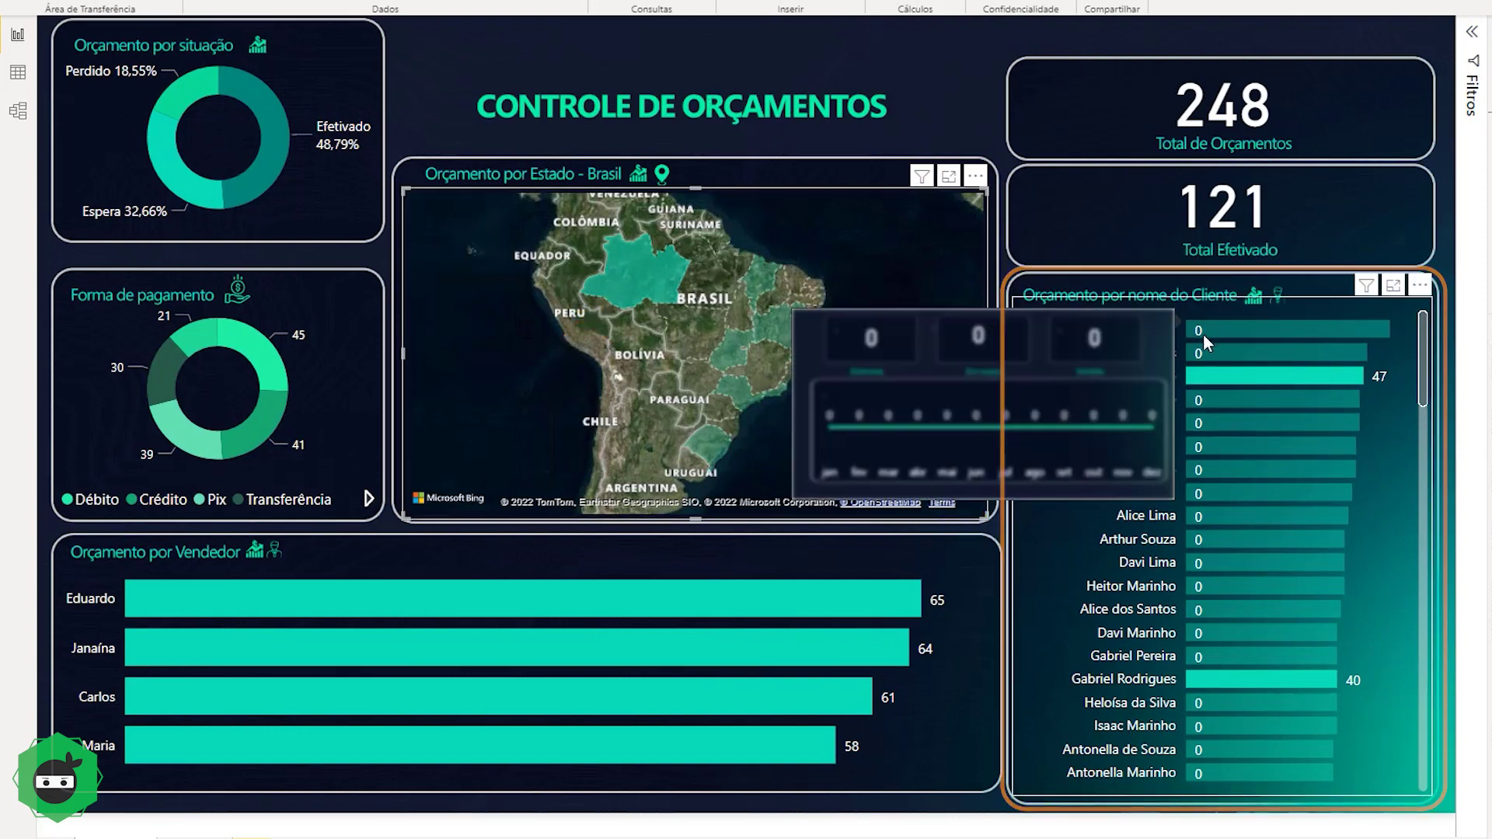
mouse_move(1282, 385)
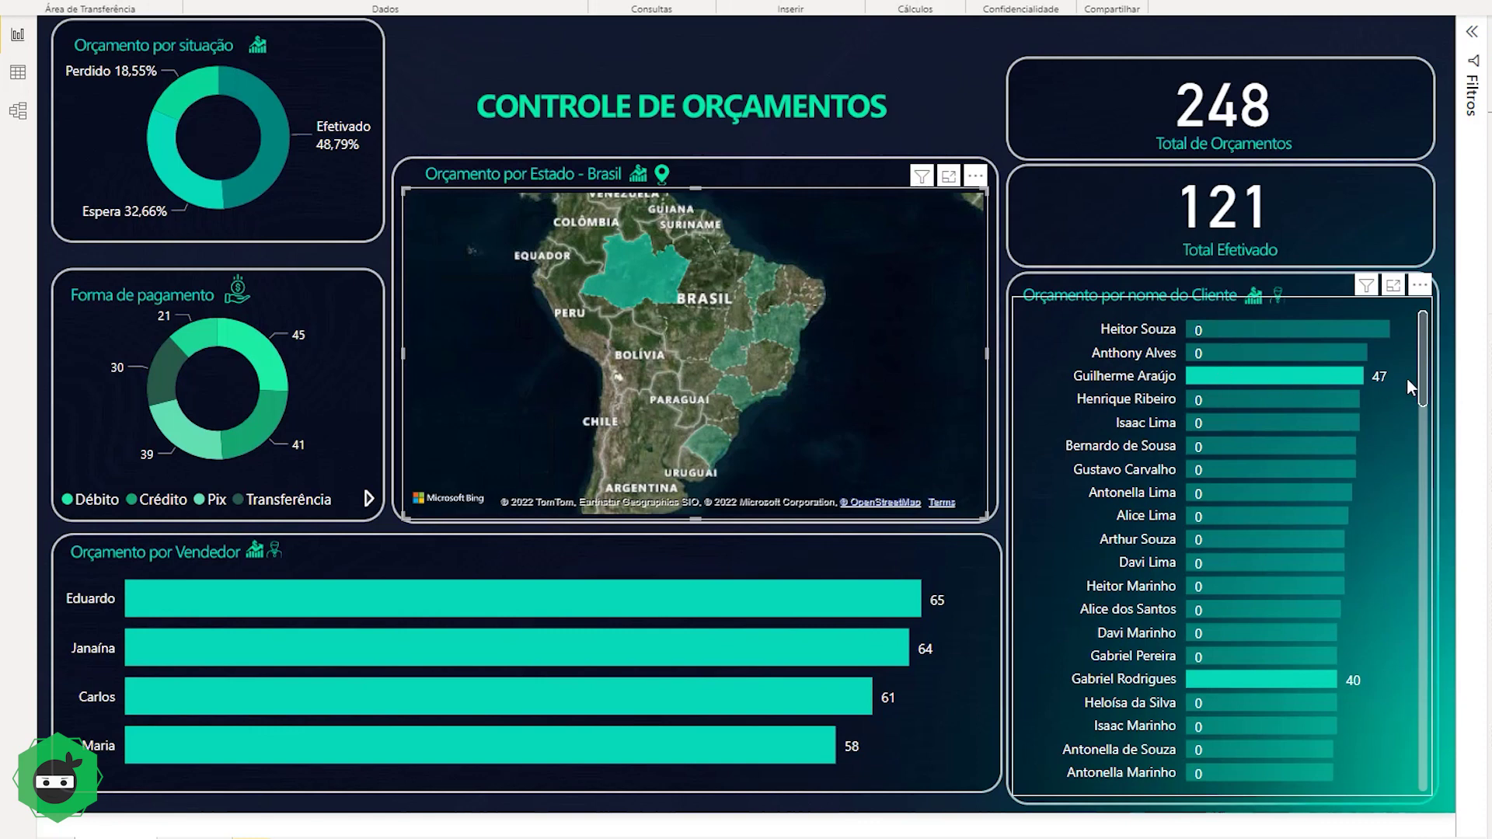
mouse_move(1423, 379)
mouse_down()
mouse_move(1433, 636)
mouse_move(1429, 348)
mouse_up()
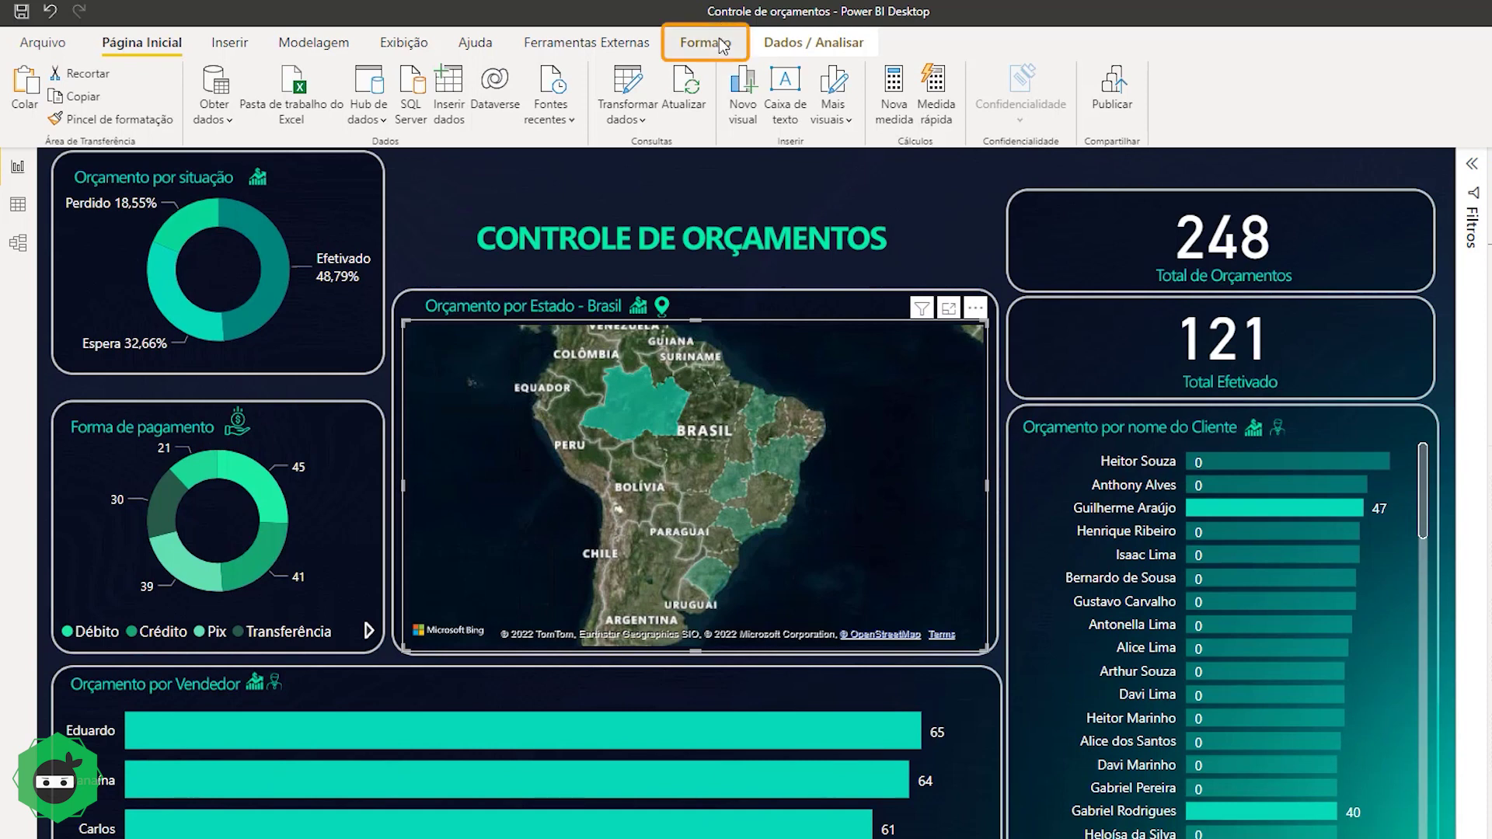
Turn on Editar interações and set the client chart to Filtrar on map selections.
click(723, 45)
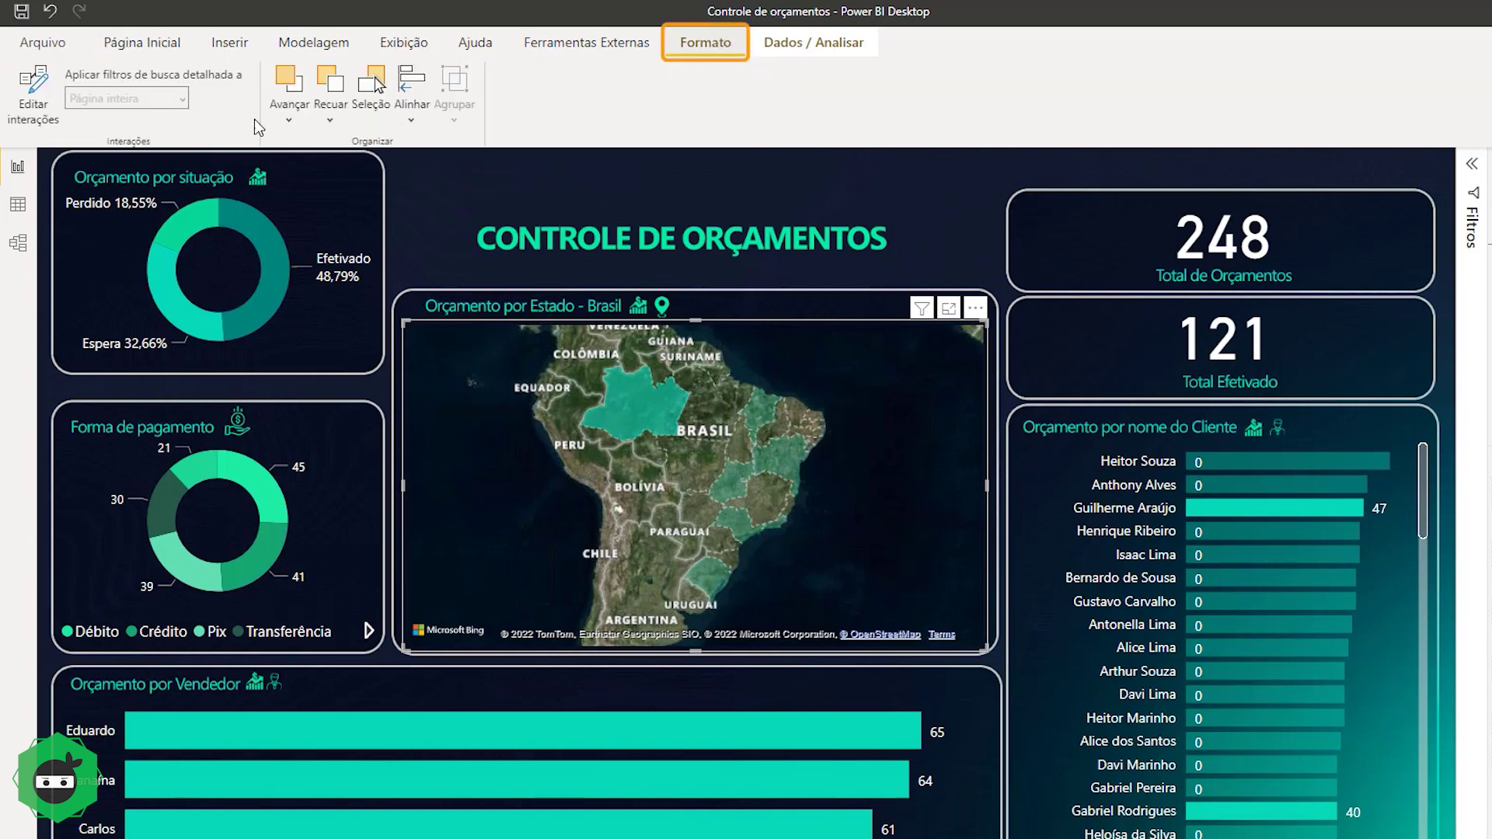
click(31, 109)
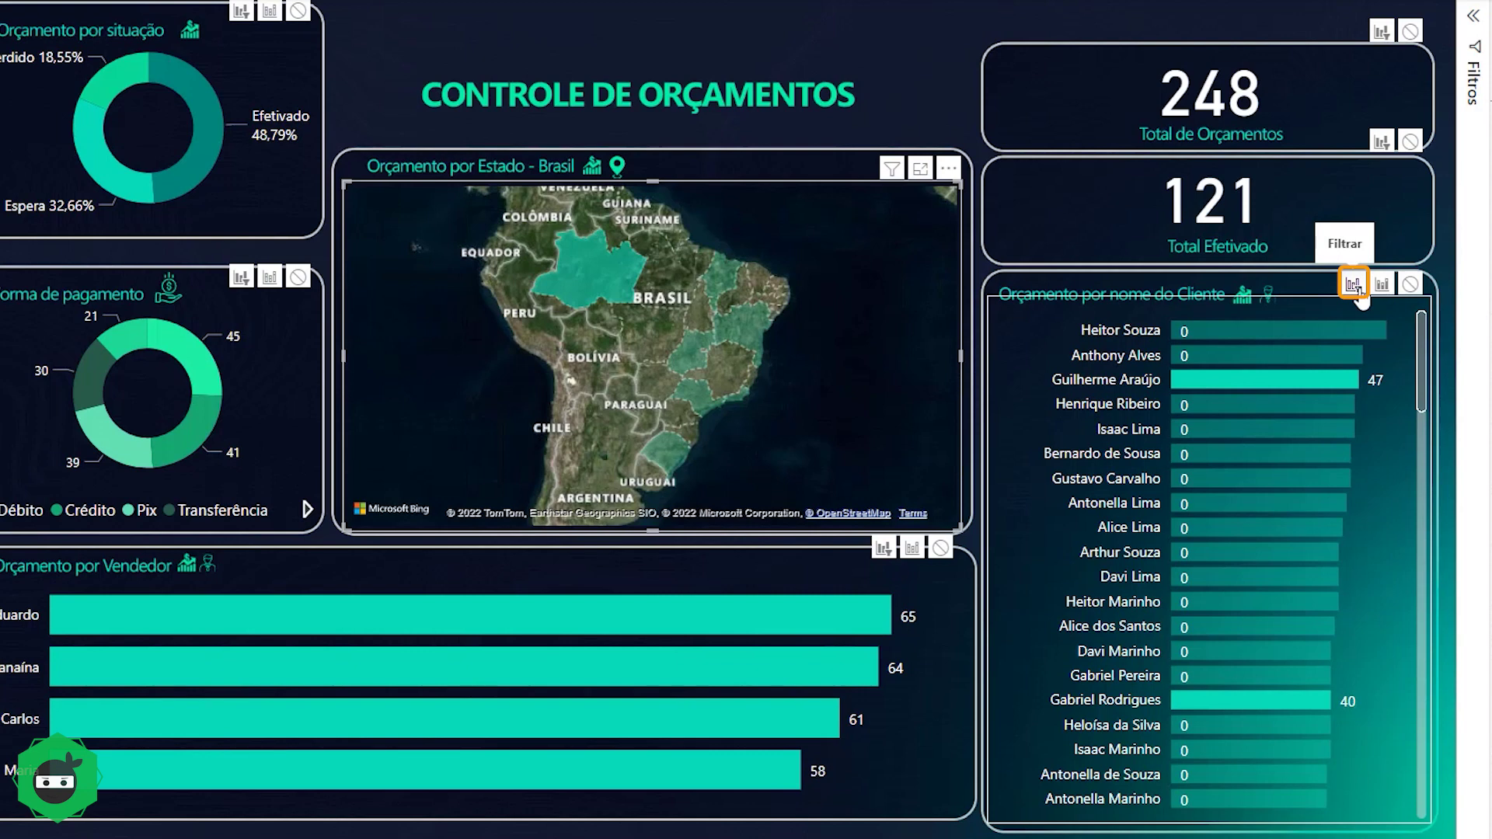
click(1354, 286)
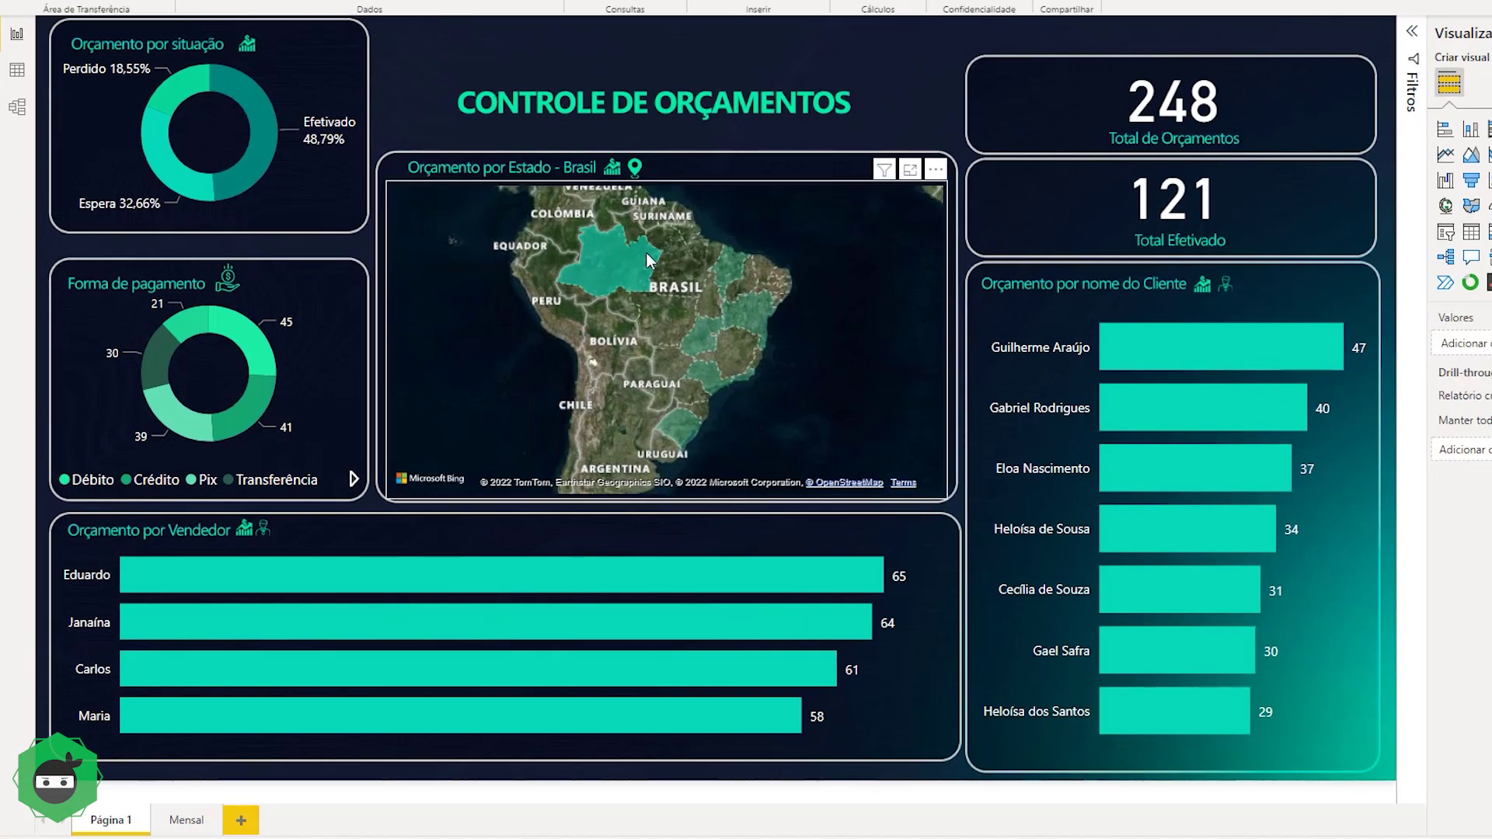
Test by clearing Amazonas, selecting a northeastern state, then clearing the map selection.
click(647, 254)
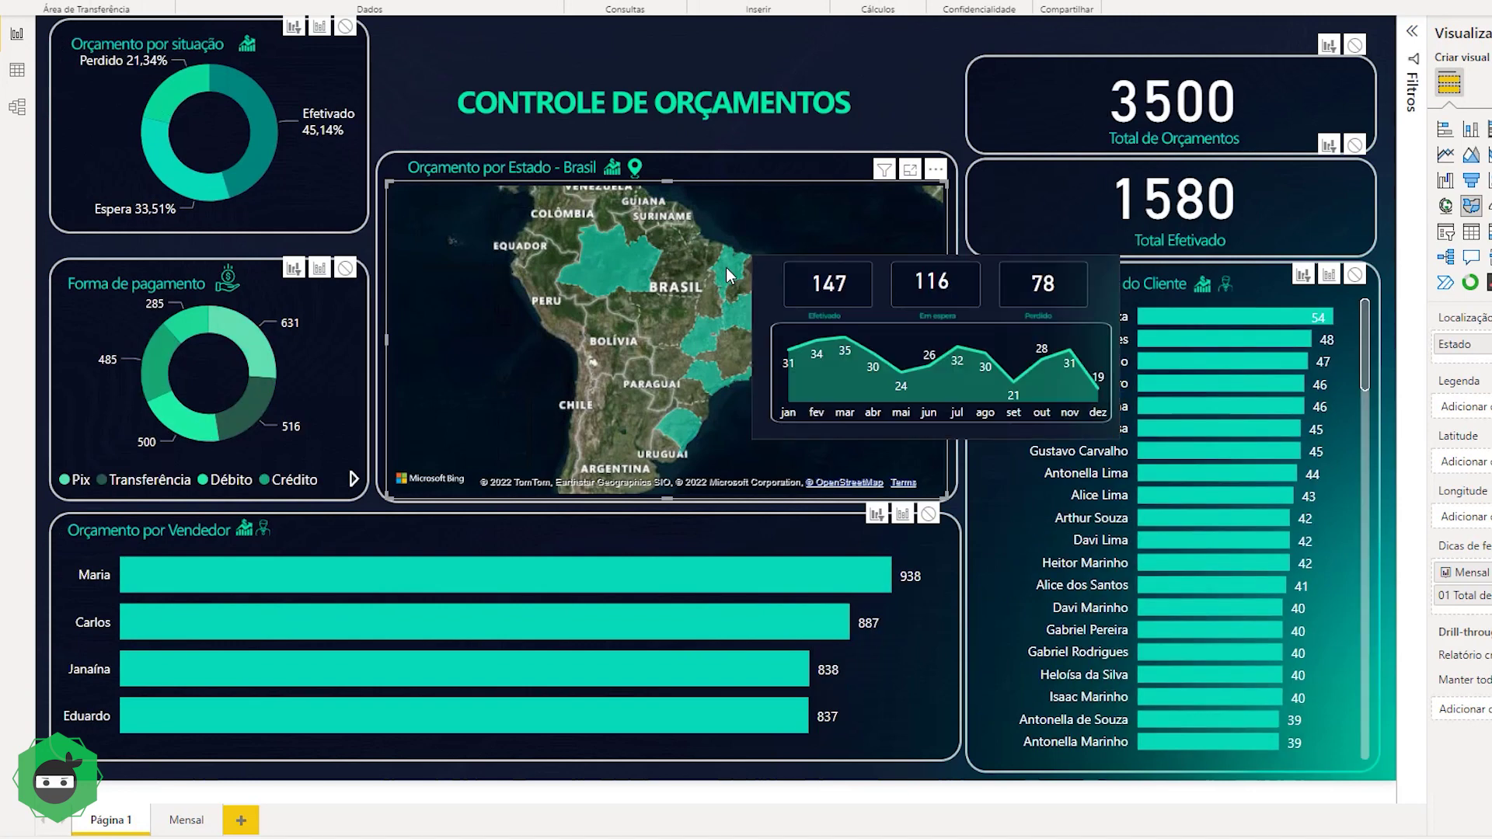
click(731, 274)
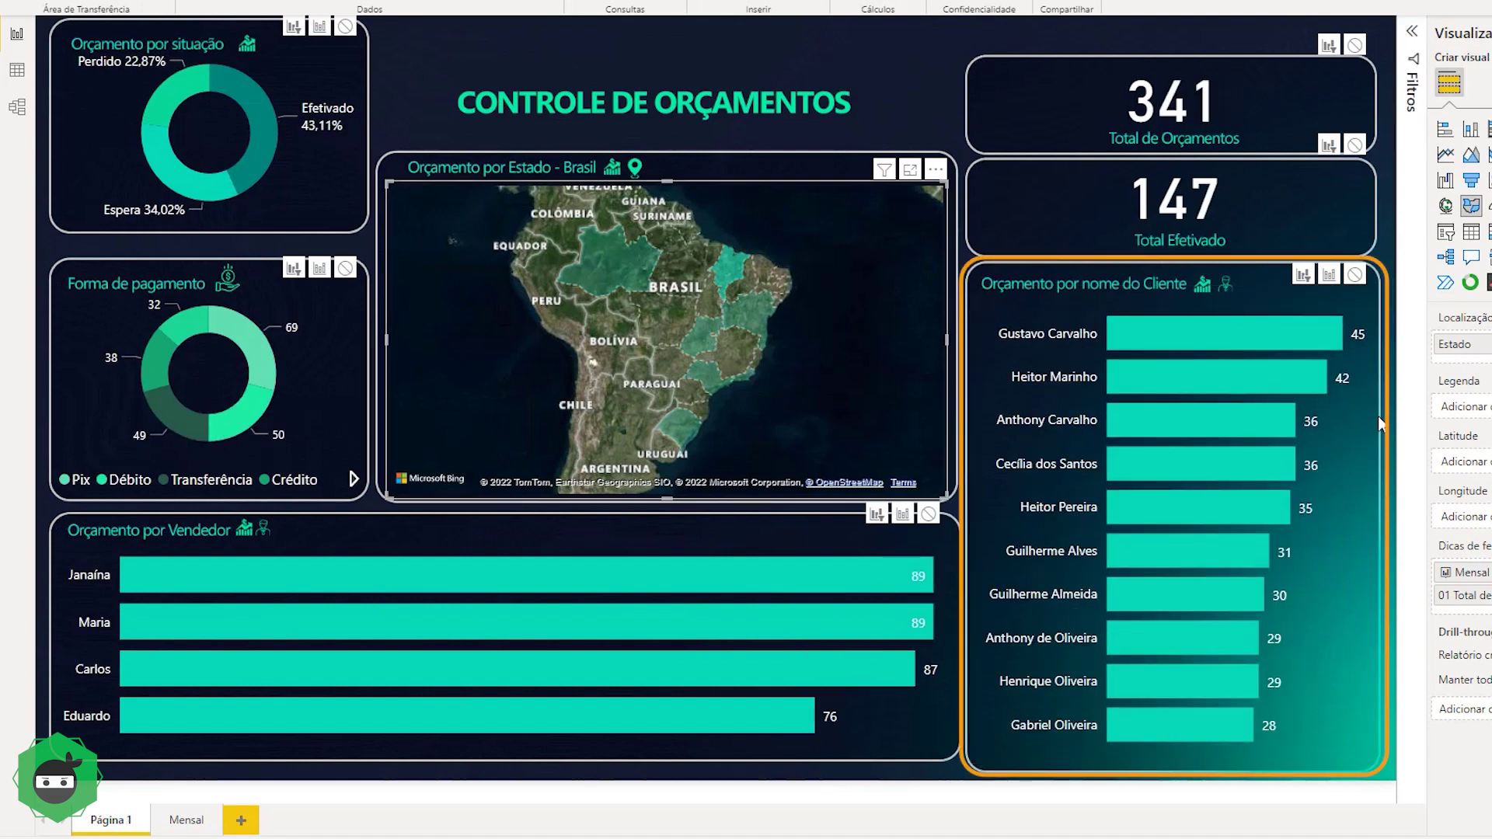
click(729, 259)
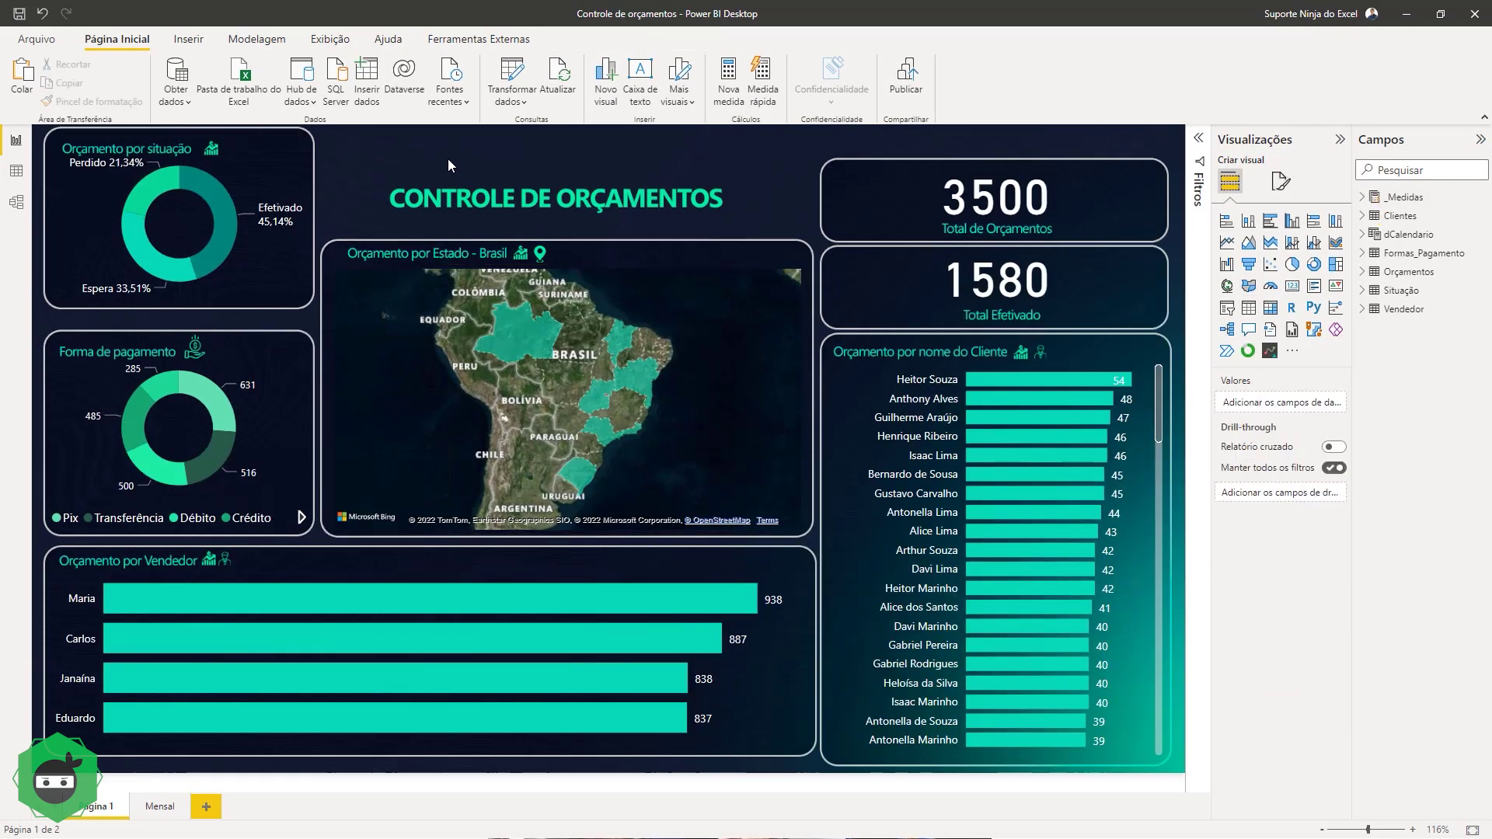